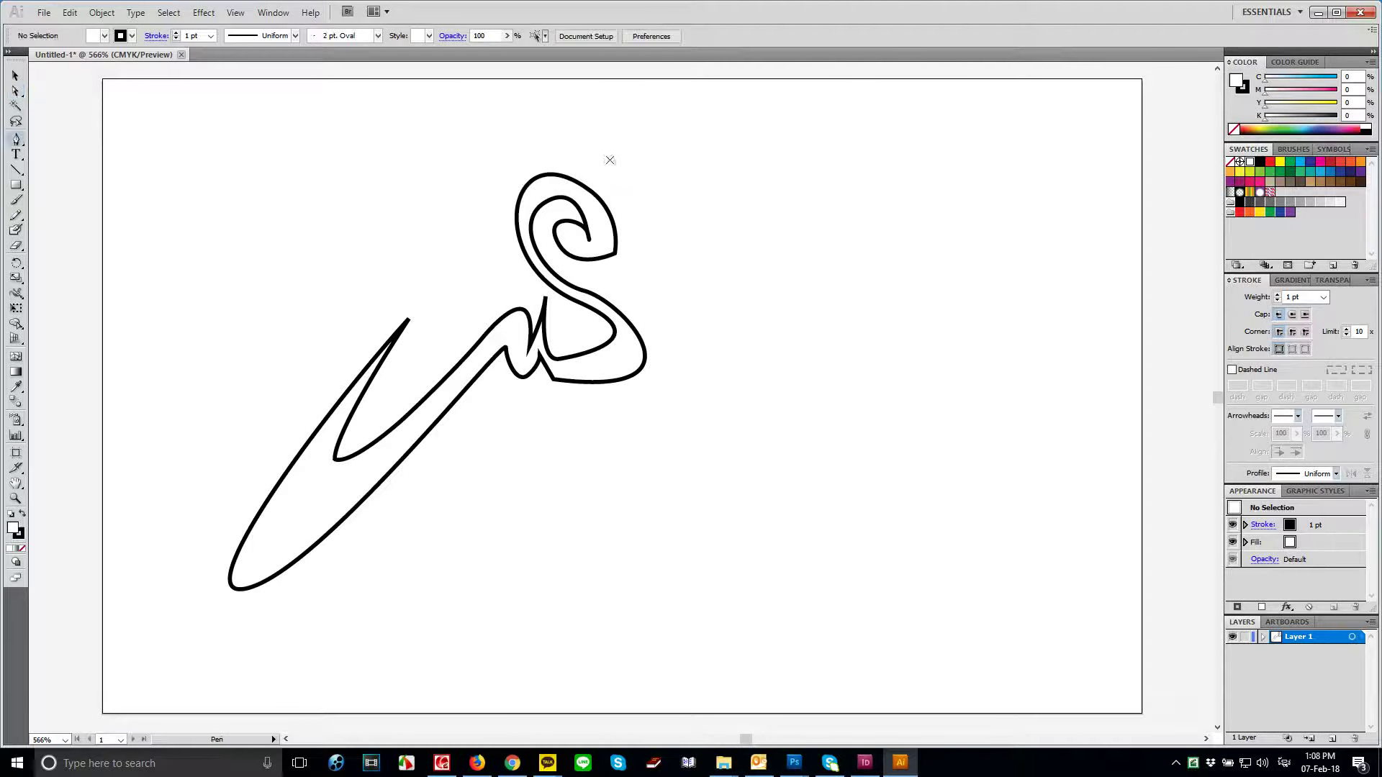
- Draw a closed, curved leaf path above the spiral, ending on its starting anchor
click(610, 173)
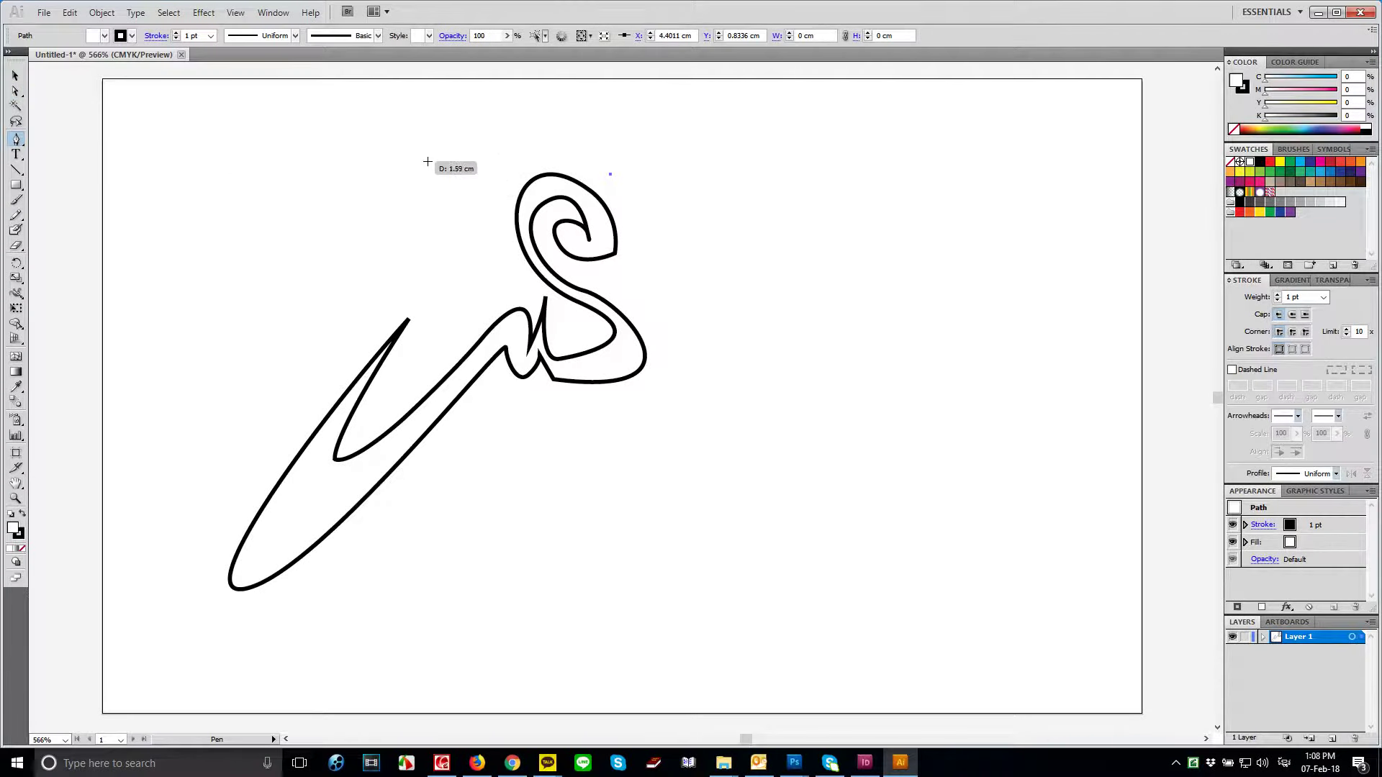
drag(449, 208, 344, 311)
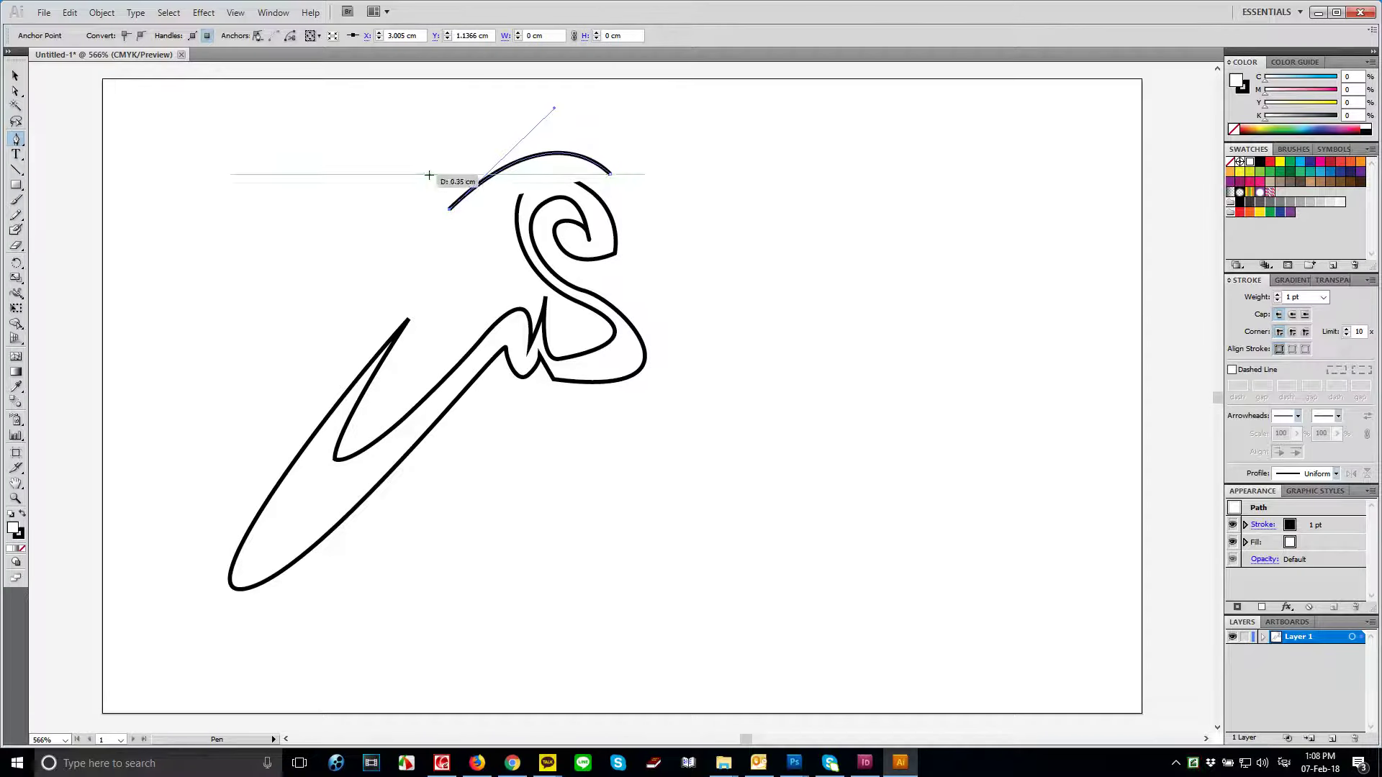
mouse_move(423, 162)
mouse_down()
mouse_move(446, 137)
mouse_move(452, 89)
mouse_up()
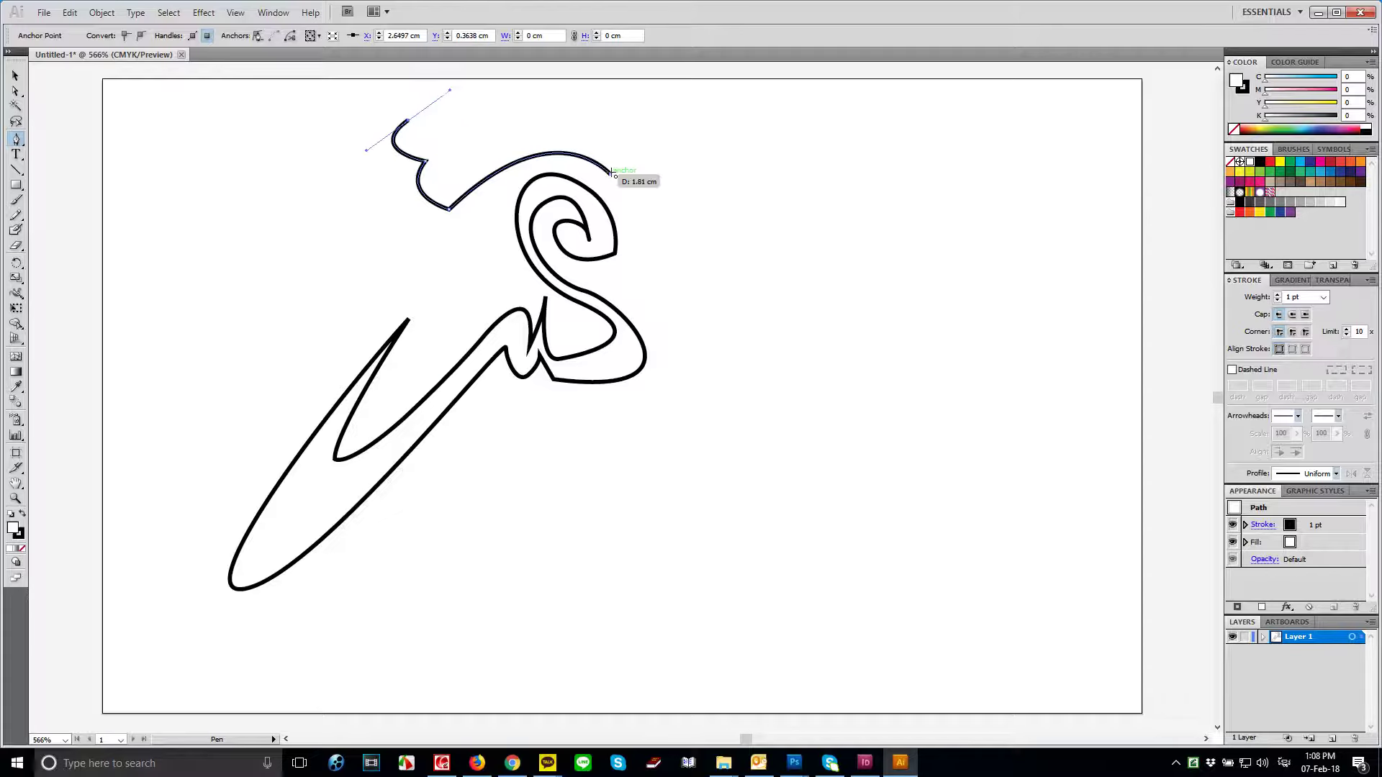
mouse_move(610, 173)
mouse_down()
mouse_move(678, 277)
mouse_move(669, 254)
mouse_up()
- Raise the flourish's lower-left anchor slightly and reshape its top curve
key(a)
click(449, 208)
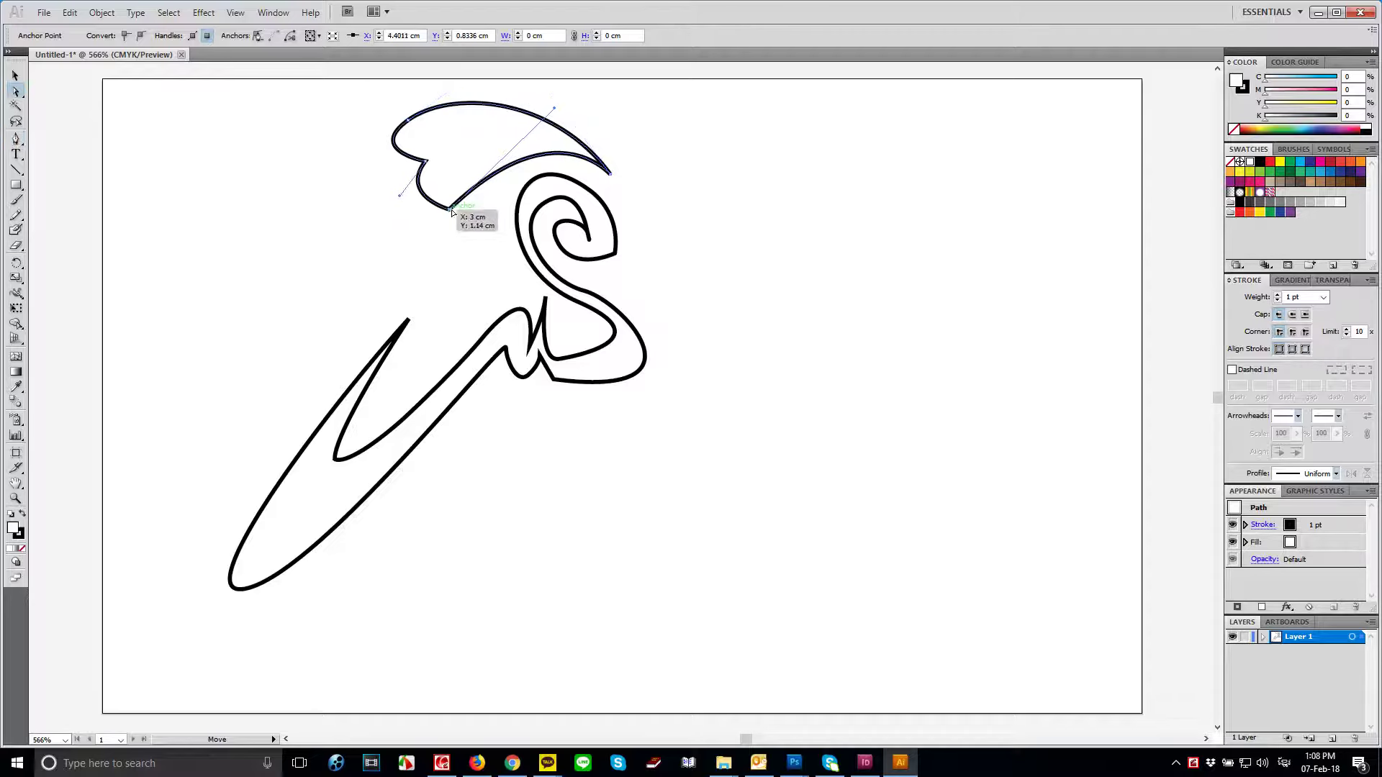
drag(451, 210, 452, 195)
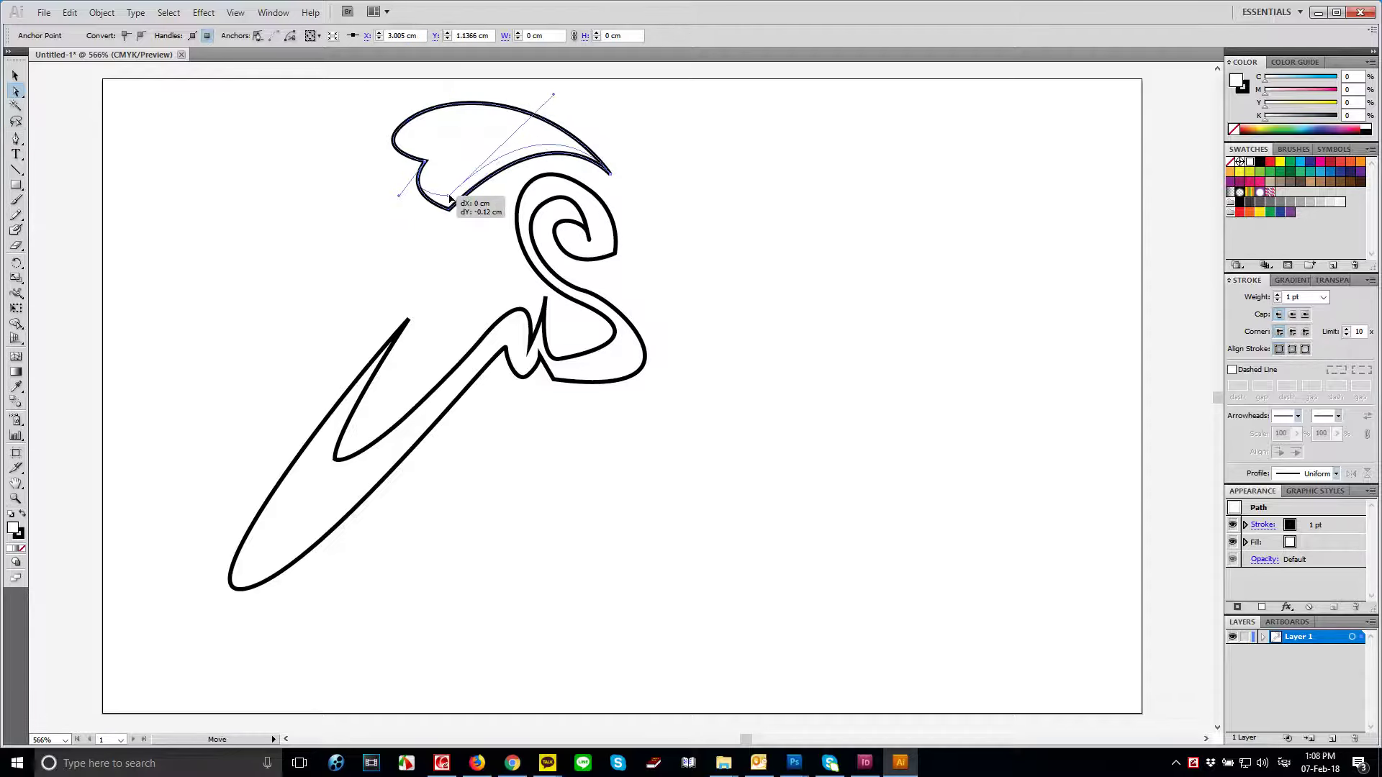
drag(552, 96, 519, 142)
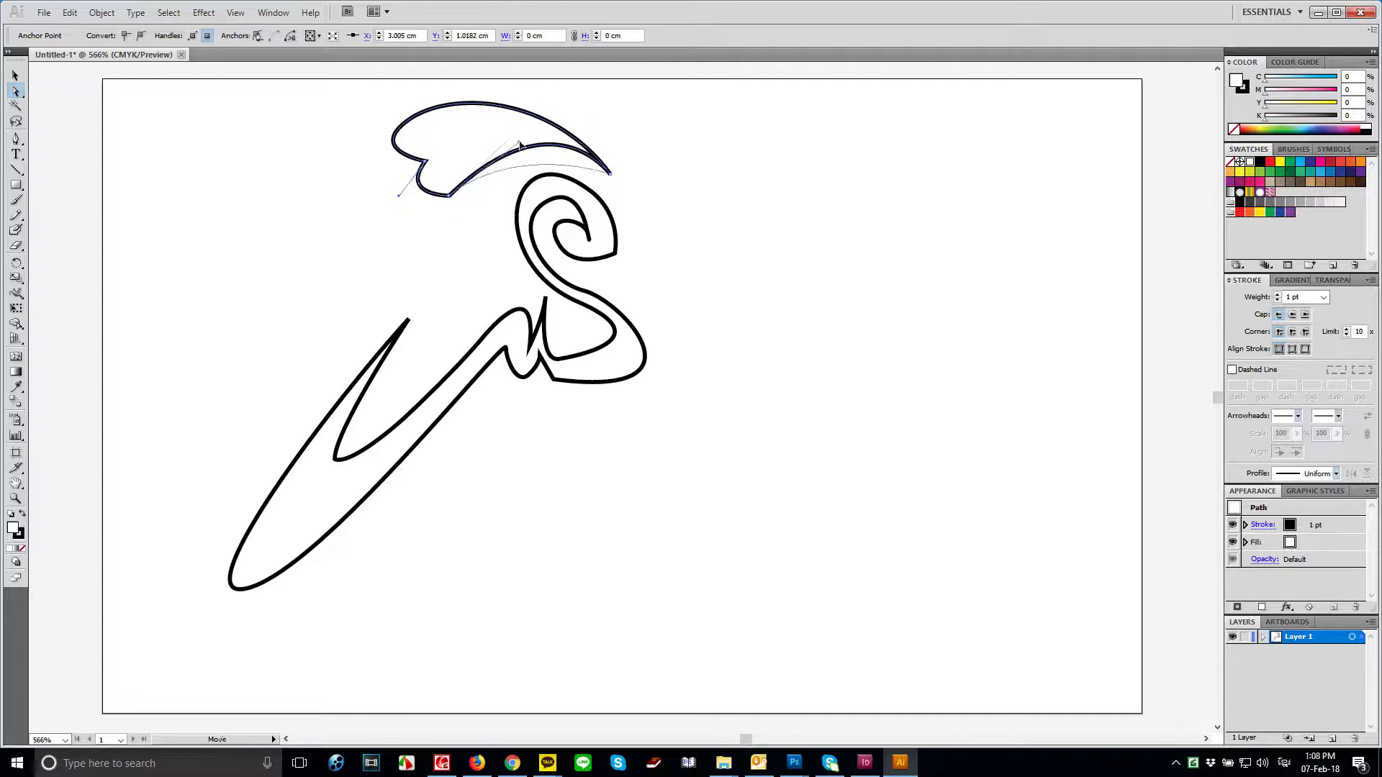
click(696, 163)
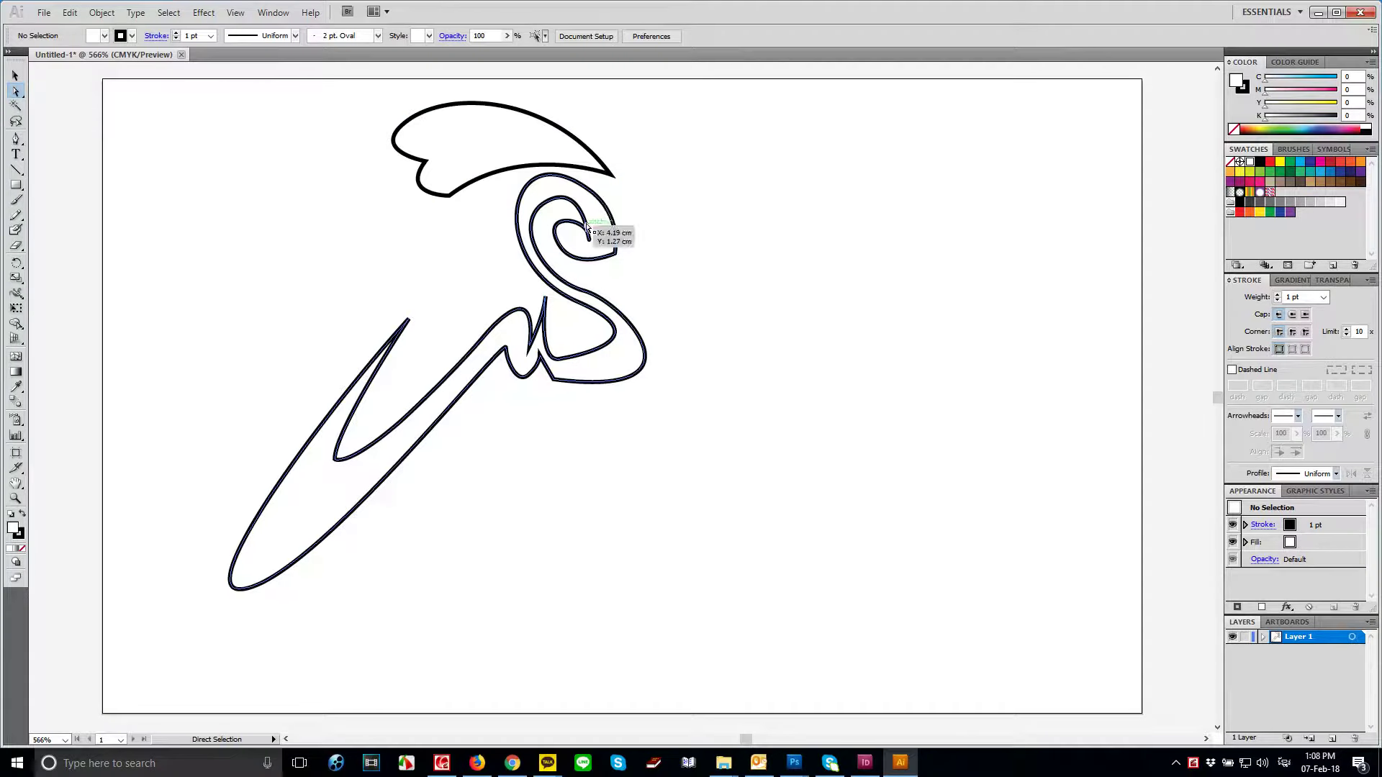
- Move the lower-left anchor up and right and round out the lower-left lobe
click(452, 196)
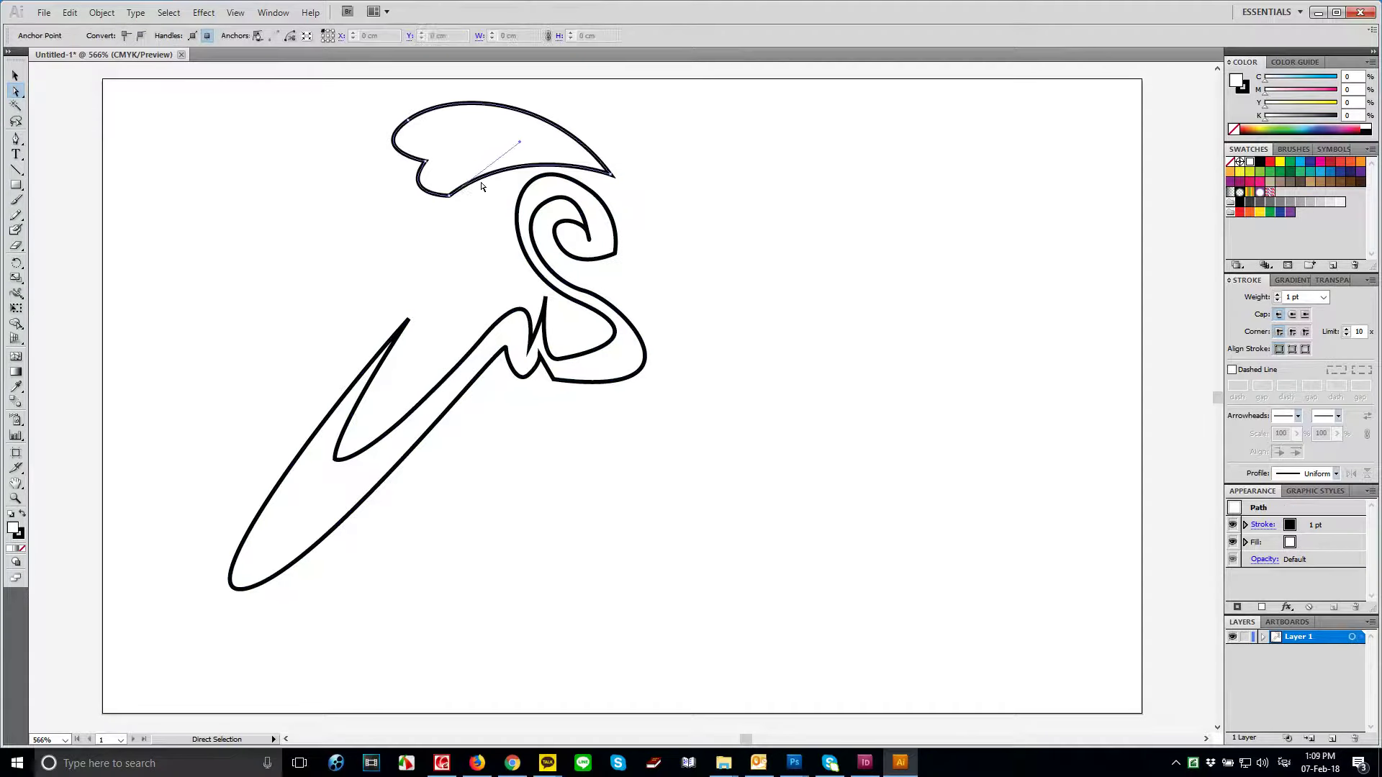
drag(452, 196, 473, 169)
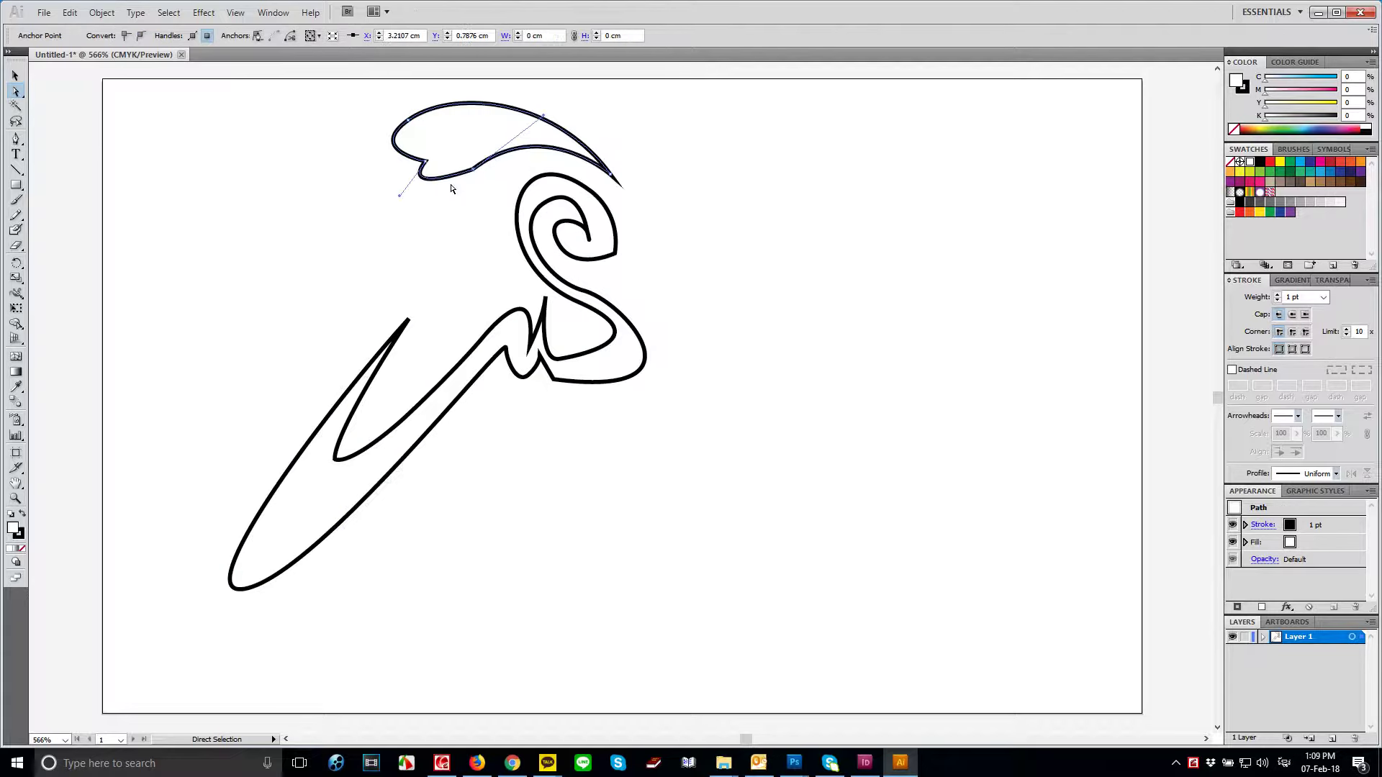
drag(400, 199, 398, 246)
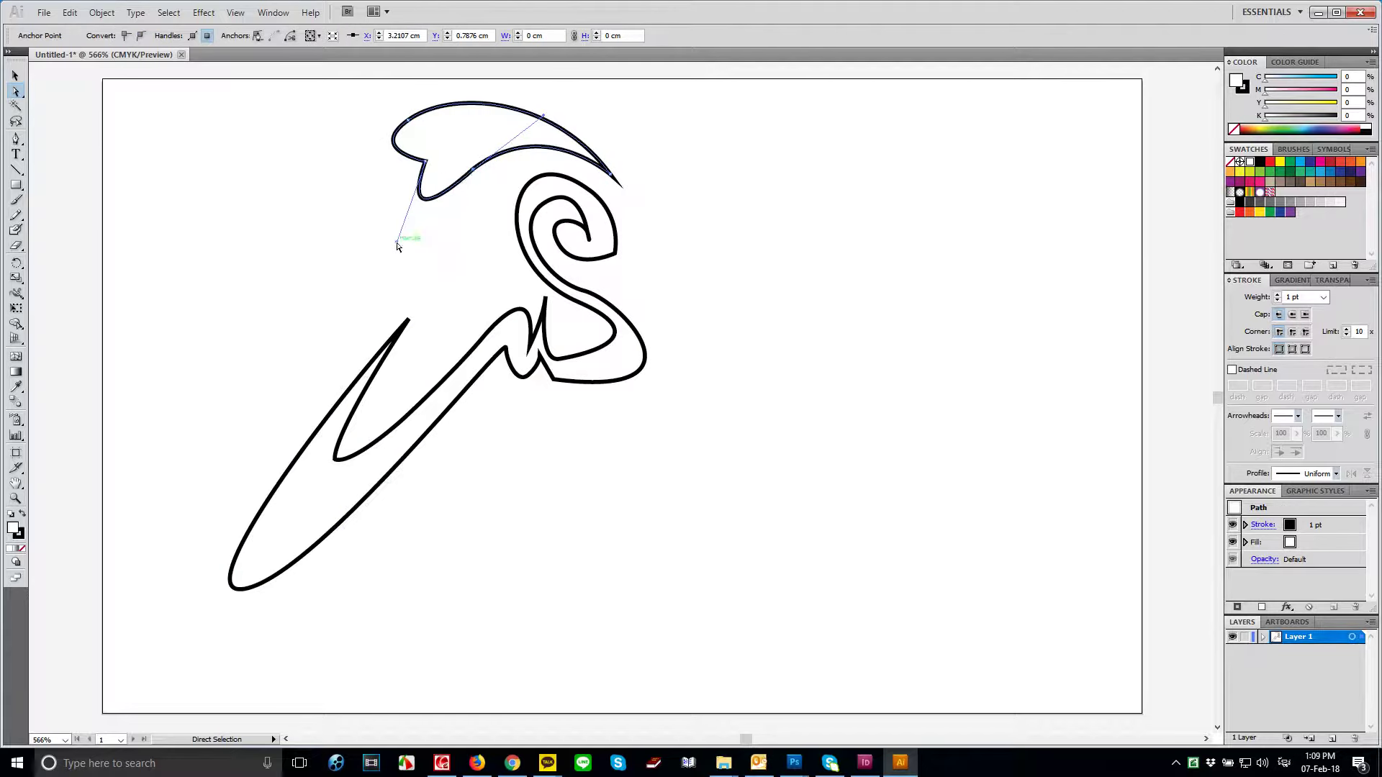
click(487, 231)
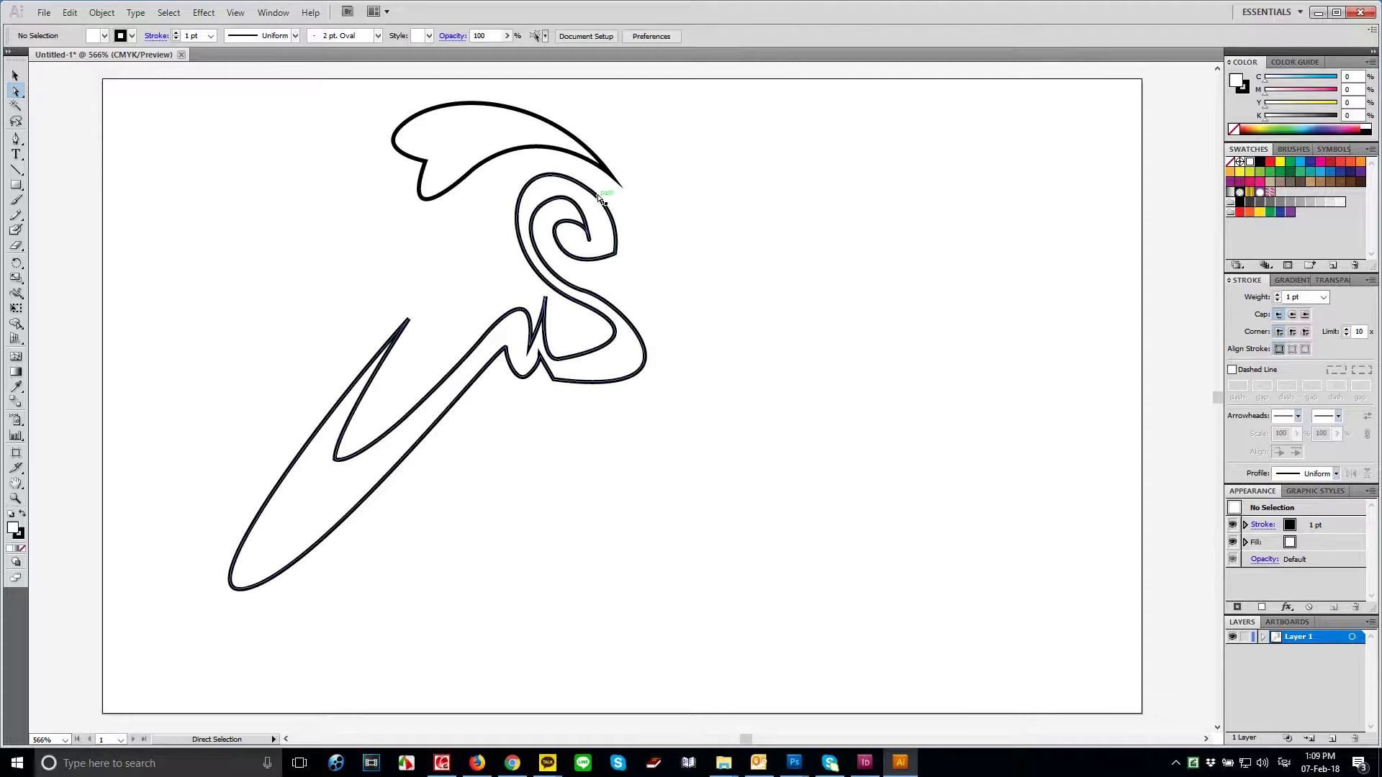
- Draw a small closed inner shape inside the flourish
key(p)
click(532, 134)
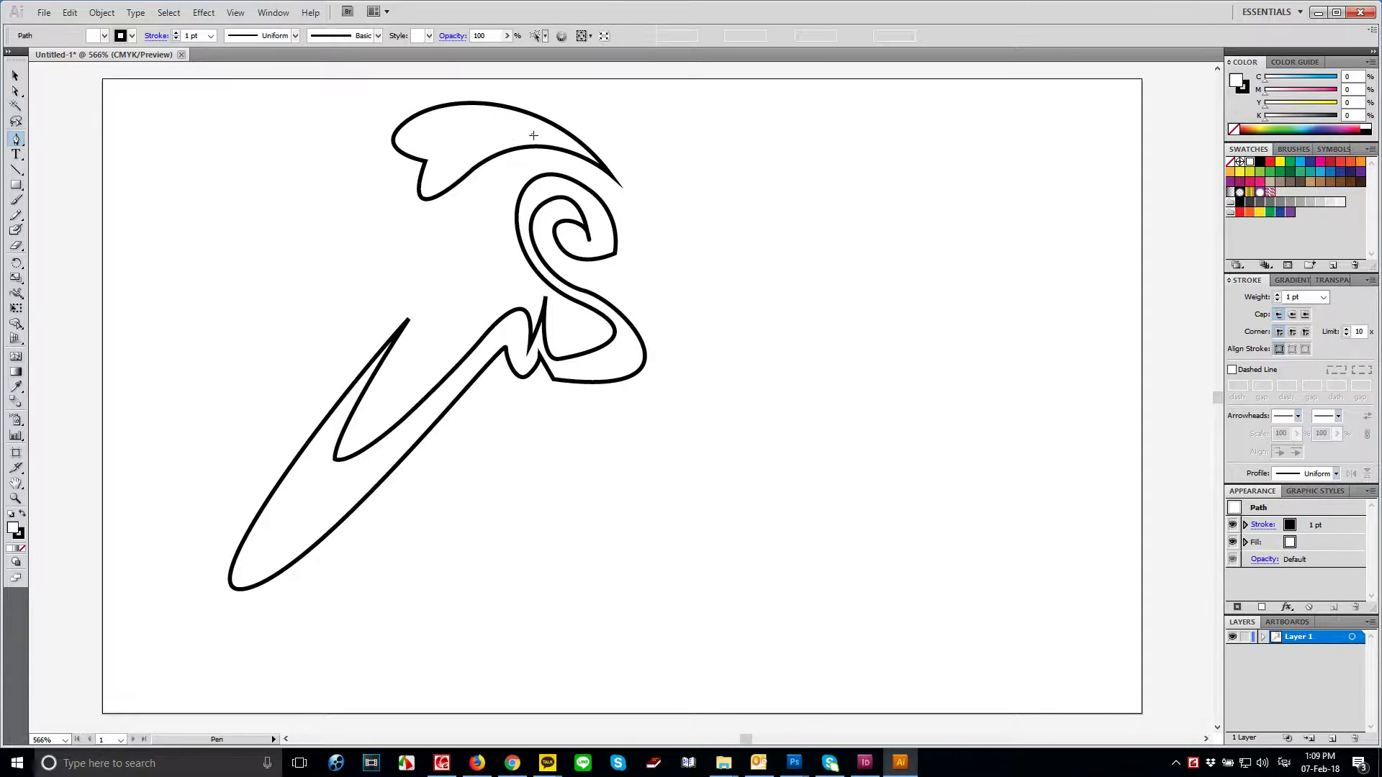
drag(458, 157, 506, 121)
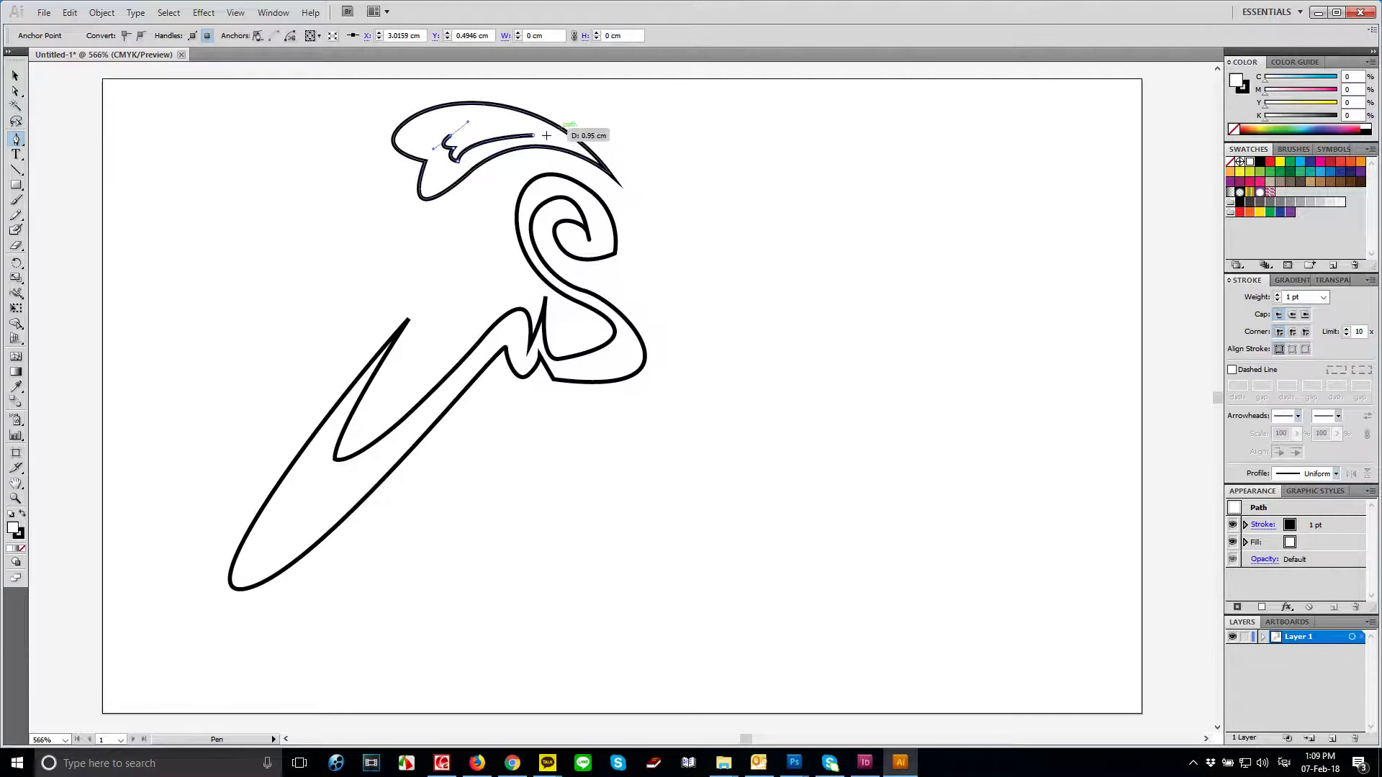
click(533, 135)
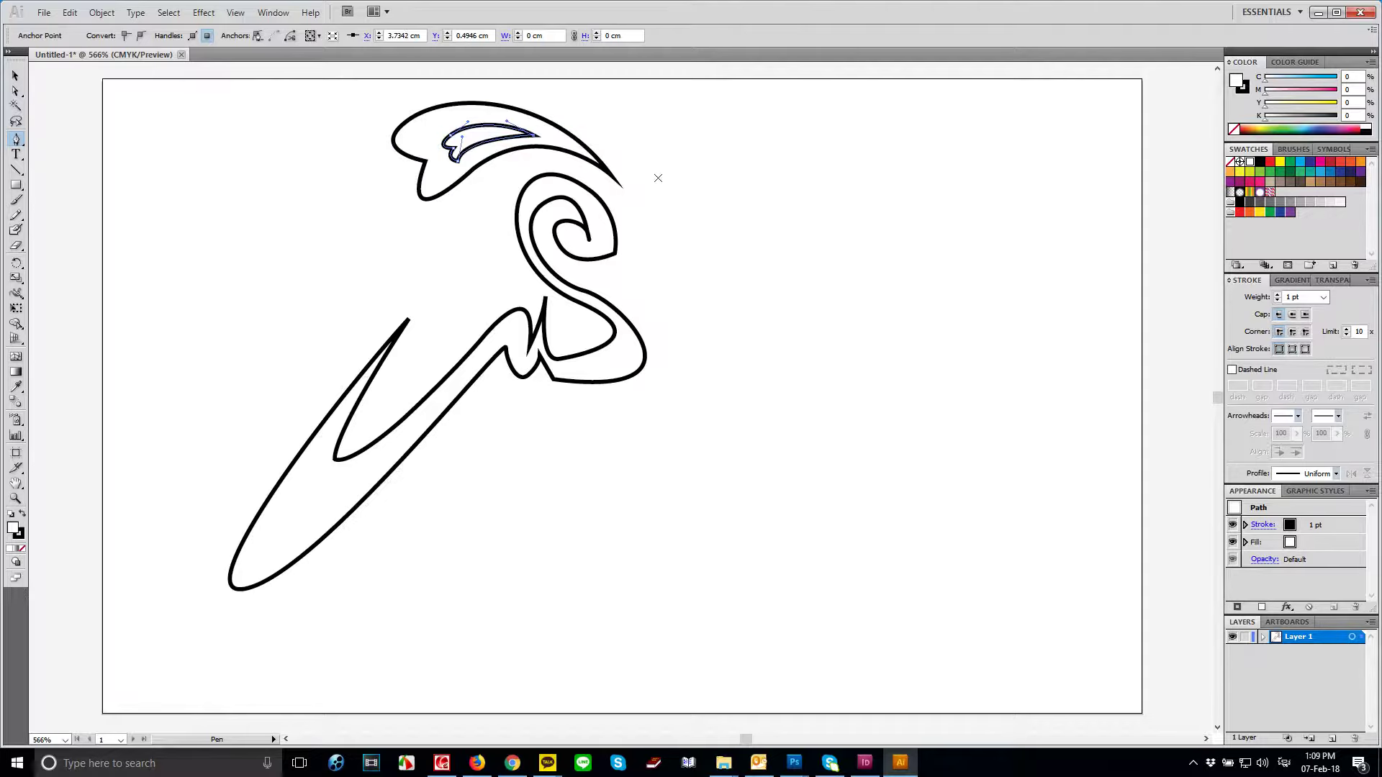
key(v)
click(708, 246)
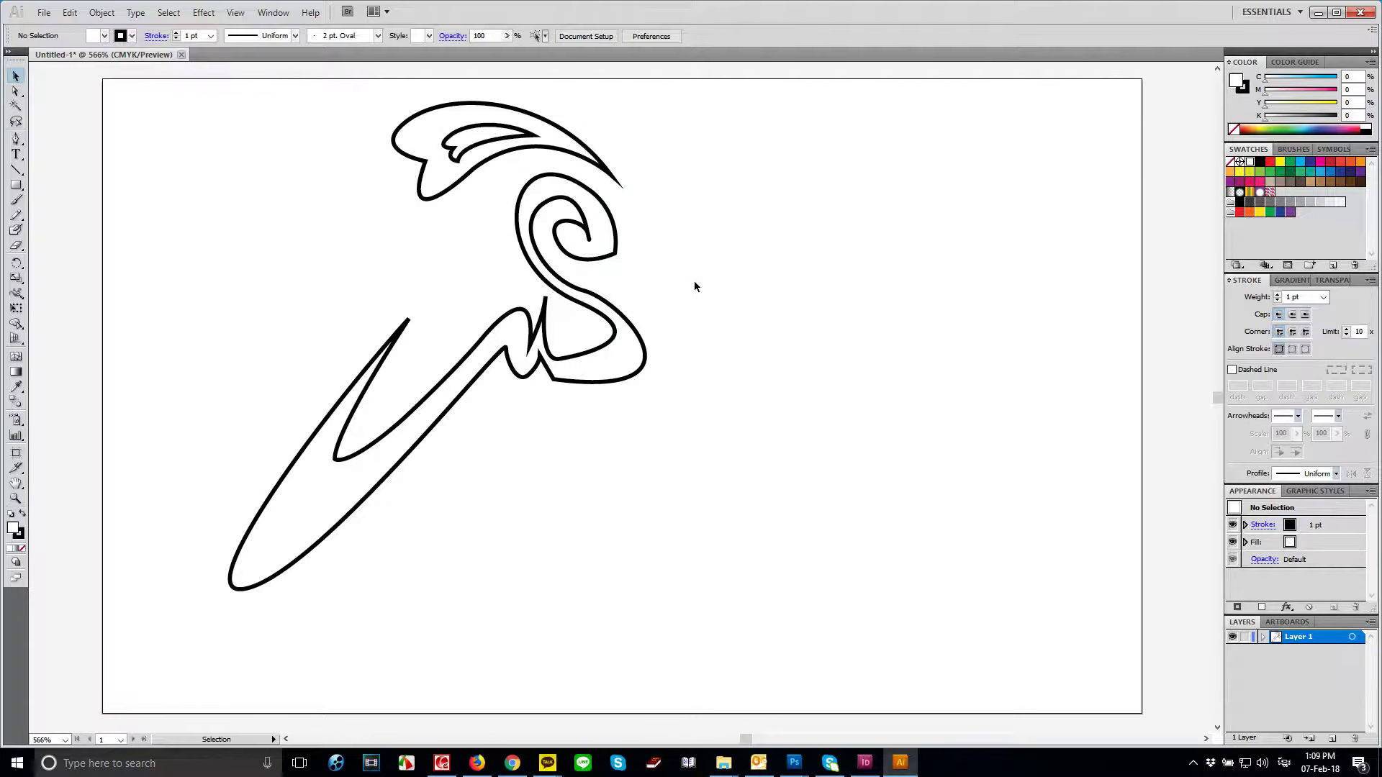
- Drag an anchor on the S-shaped stroke rightward so its lower lobe bulges rounder
key(a)
click(594, 295)
drag(594, 295, 646, 300)
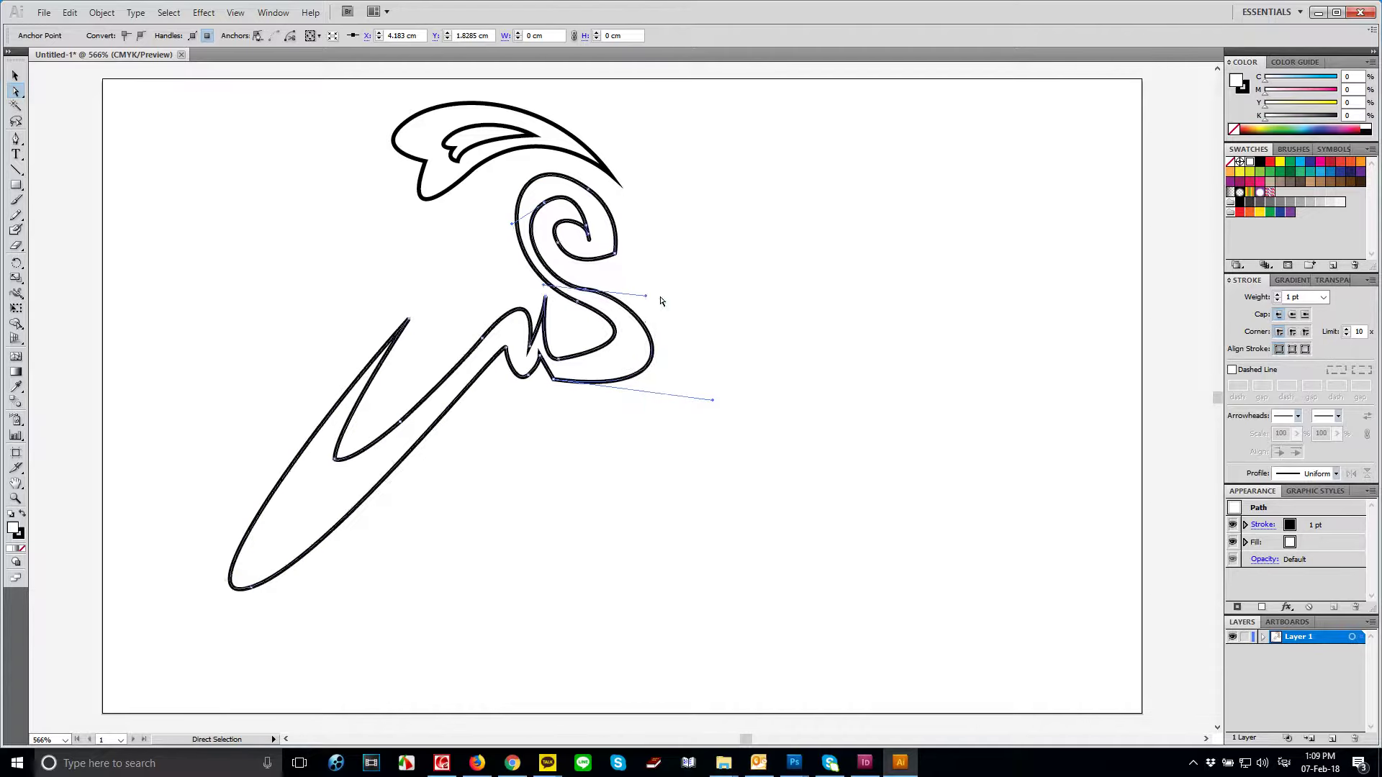
click(731, 305)
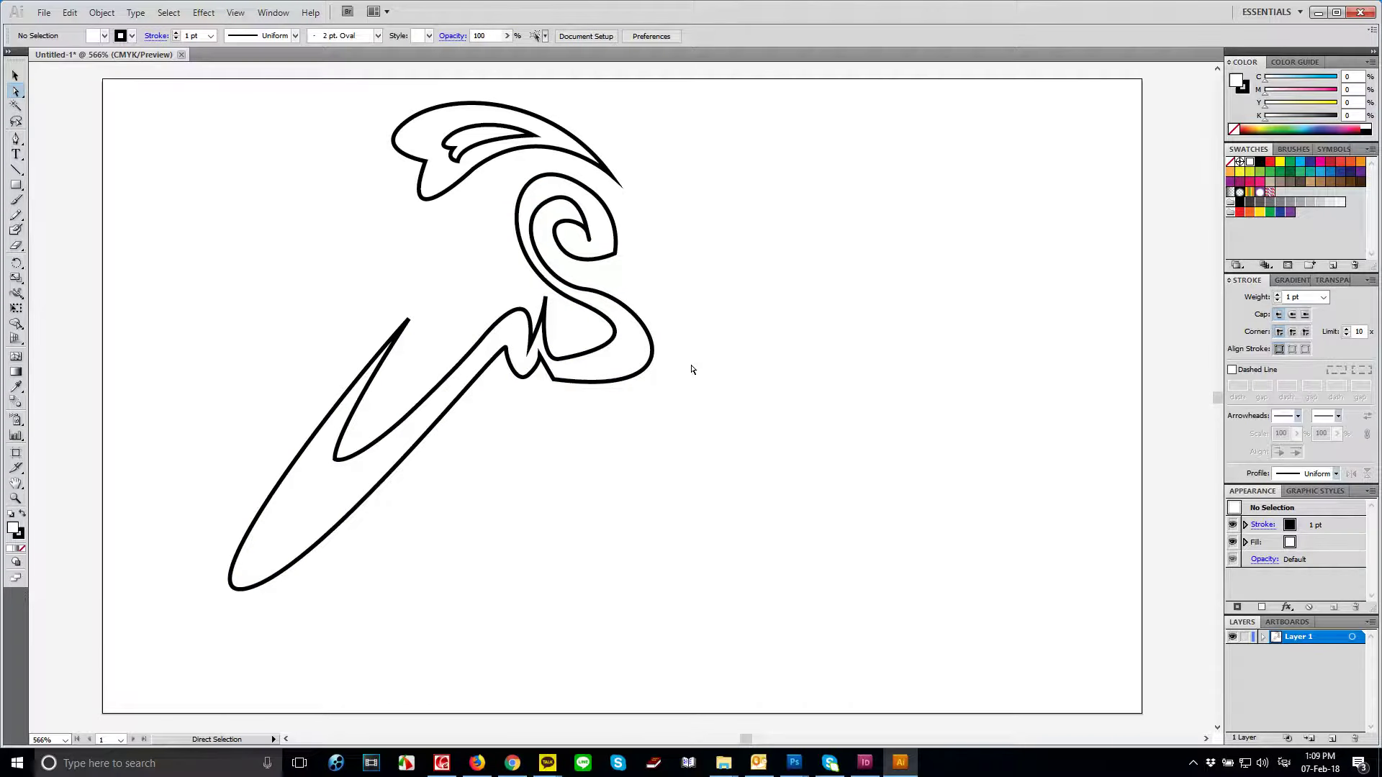
key(p)
- Start a stroke from the spiral's right side with a peak, a baseline drop and a rising curve
click(610, 284)
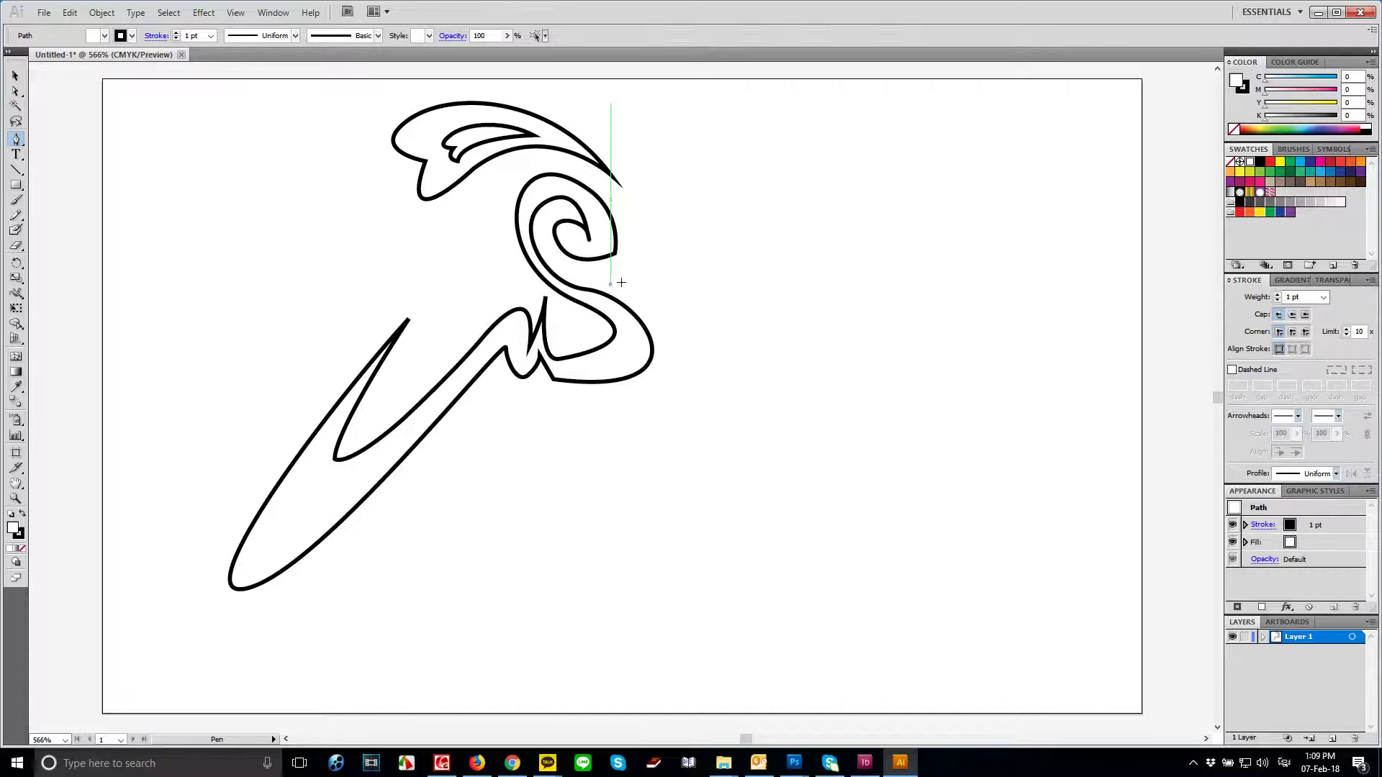
click(667, 257)
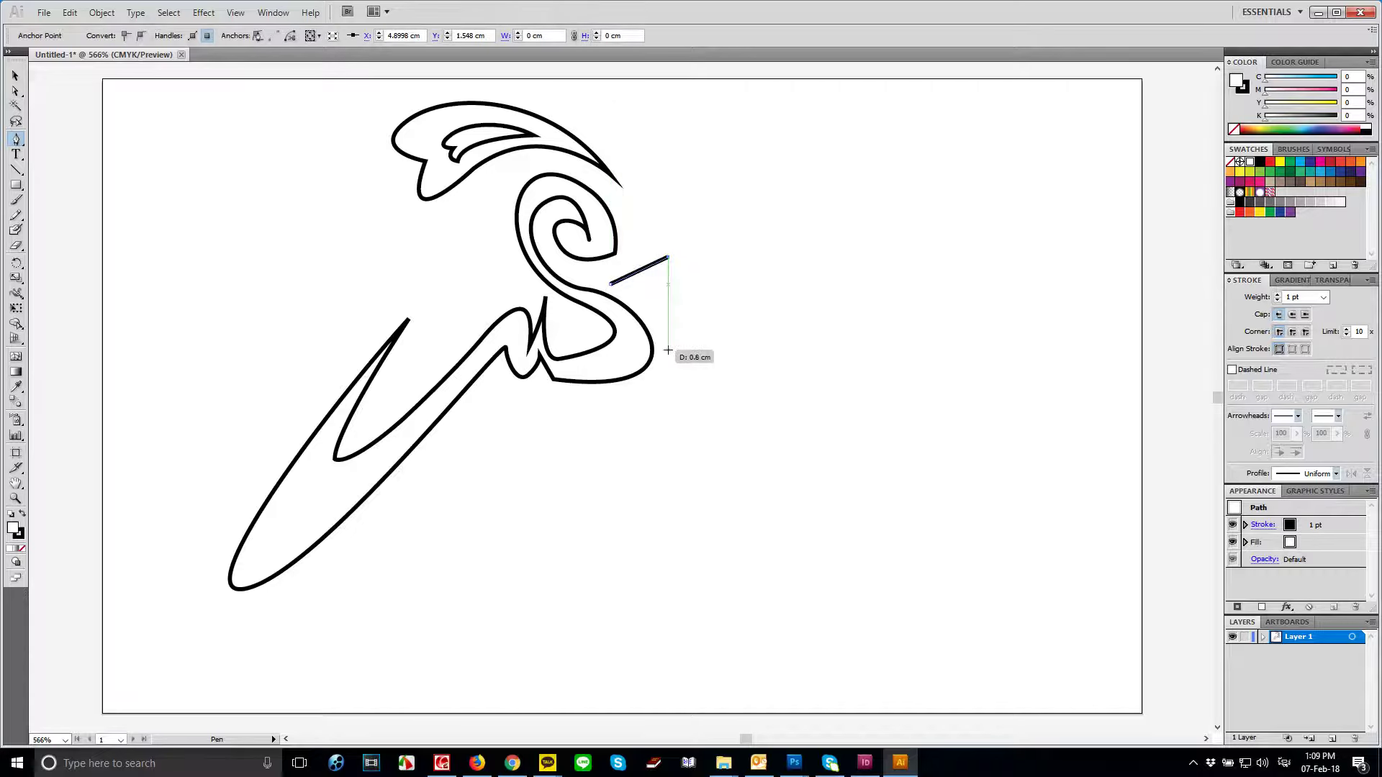
click(663, 371)
mouse_move(714, 381)
mouse_down()
mouse_move(738, 371)
mouse_move(714, 336)
mouse_move(755, 403)
mouse_move(745, 393)
mouse_move(836, 400)
mouse_up()
key(ctrl+z)
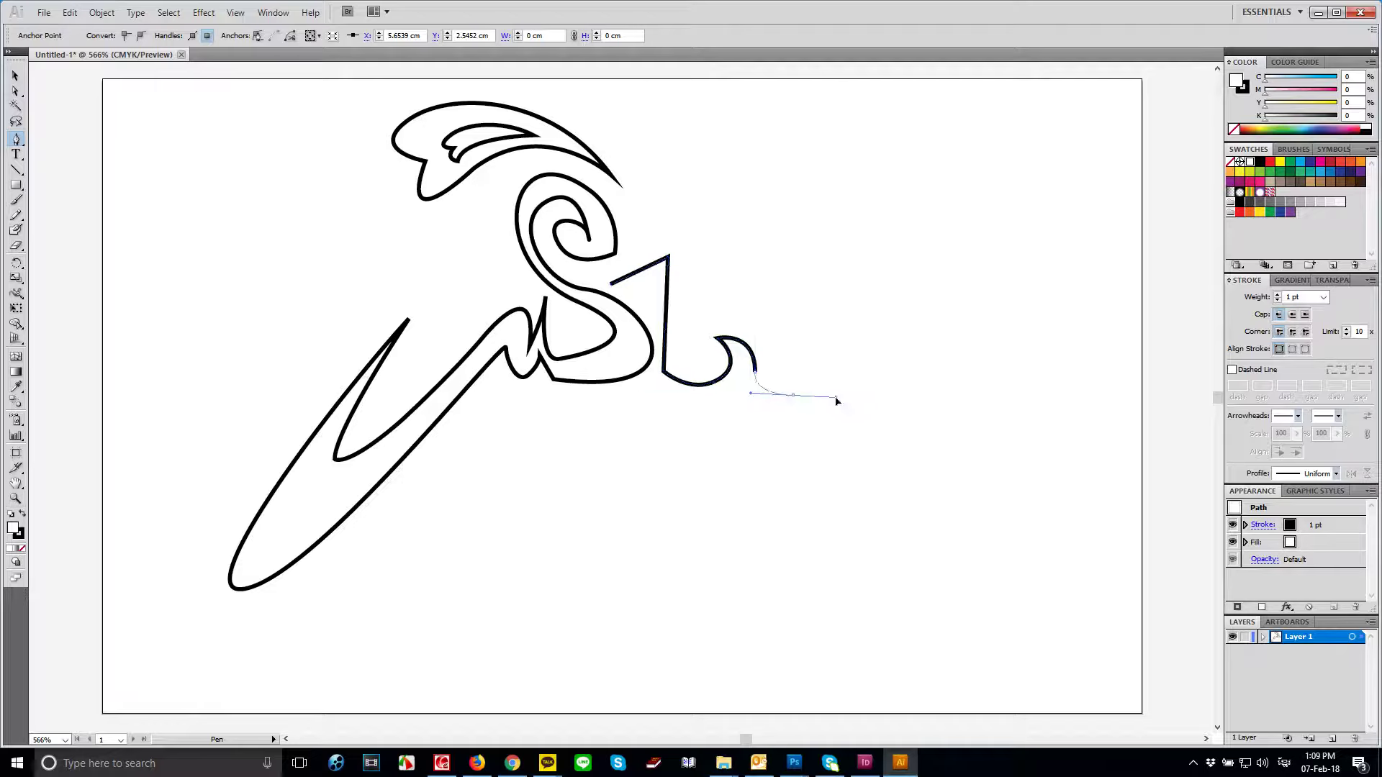
drag(854, 273, 769, 215)
- Extend the stroke upward to a sharp-cornered swoosh tip, dismissing the Convert Anchor Point alert
scroll(769, 215, up, 3)
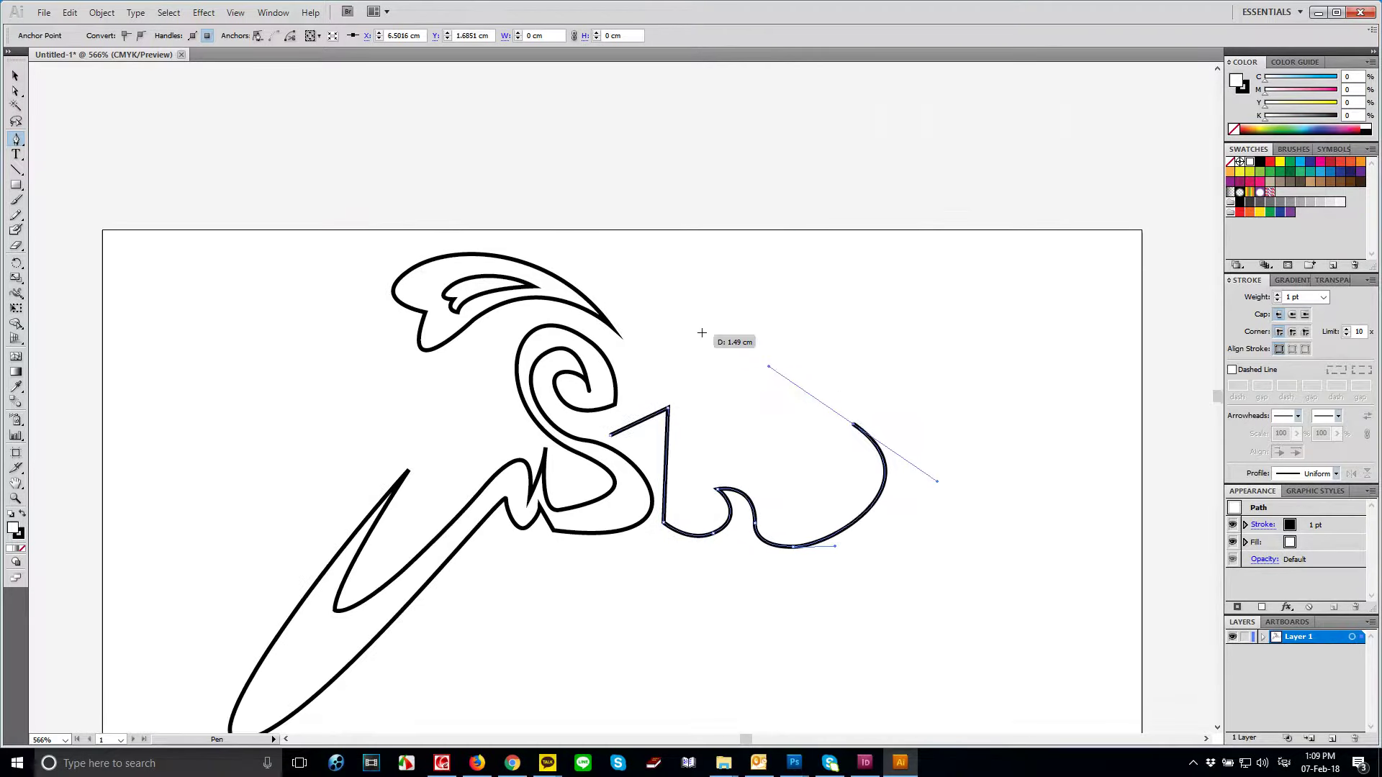
drag(684, 311, 683, 247)
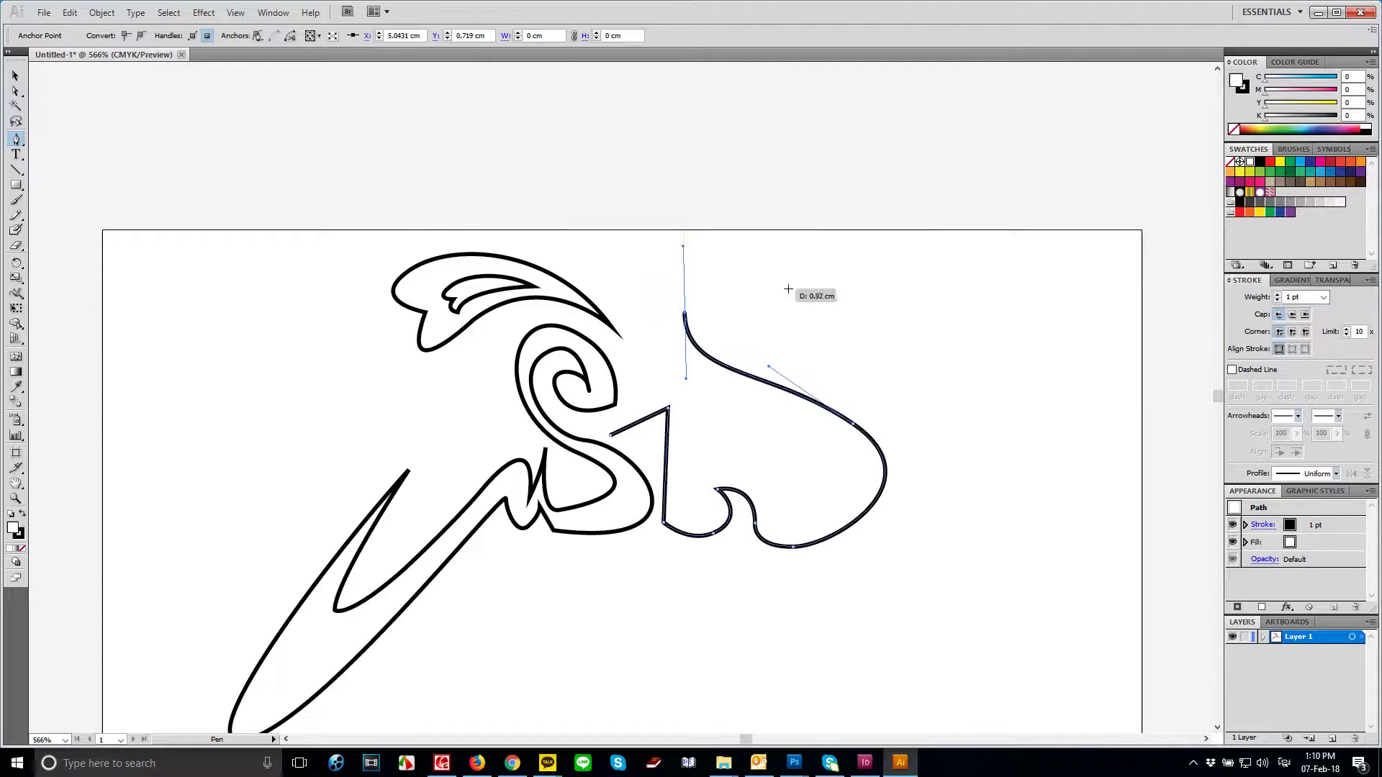
mouse_move(857, 162)
mouse_down()
mouse_move(989, 115)
mouse_move(813, 308)
mouse_up()
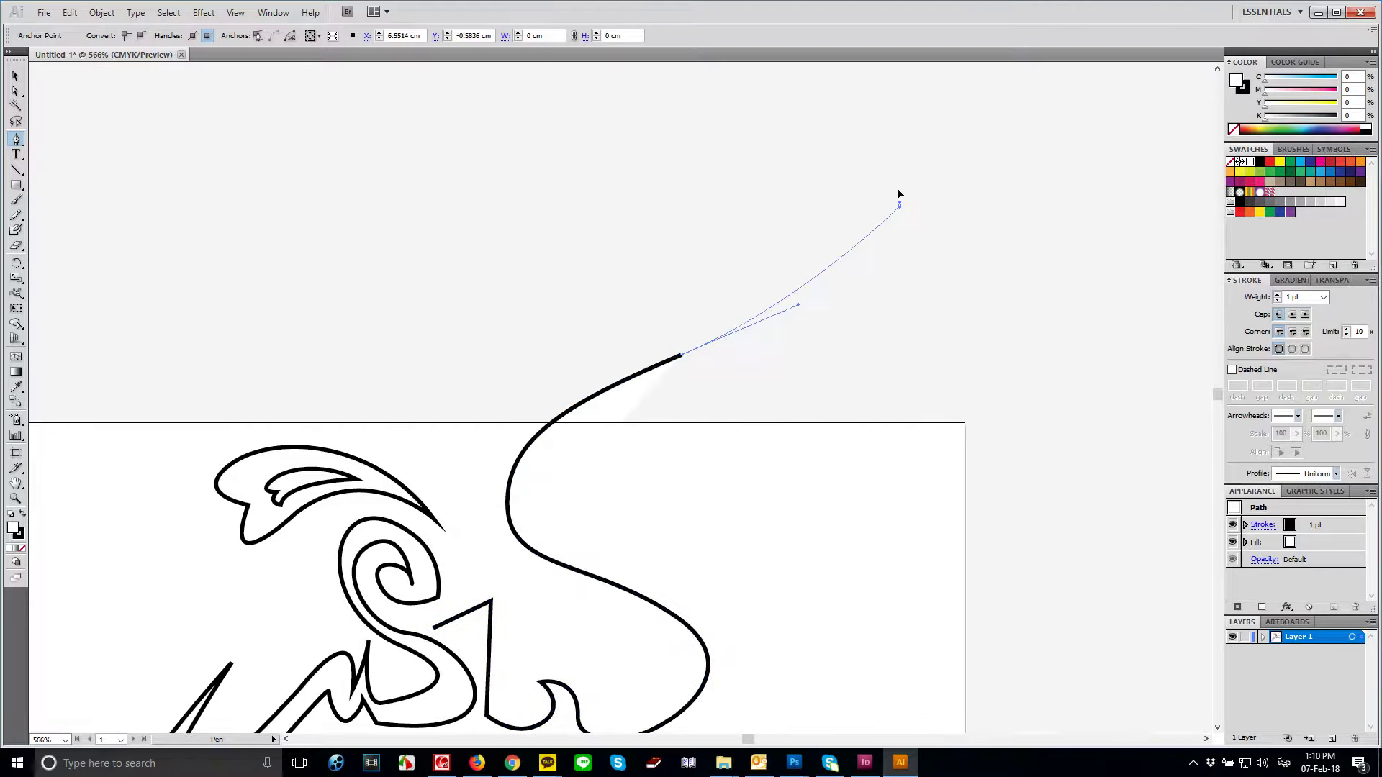
drag(900, 208, 858, 139)
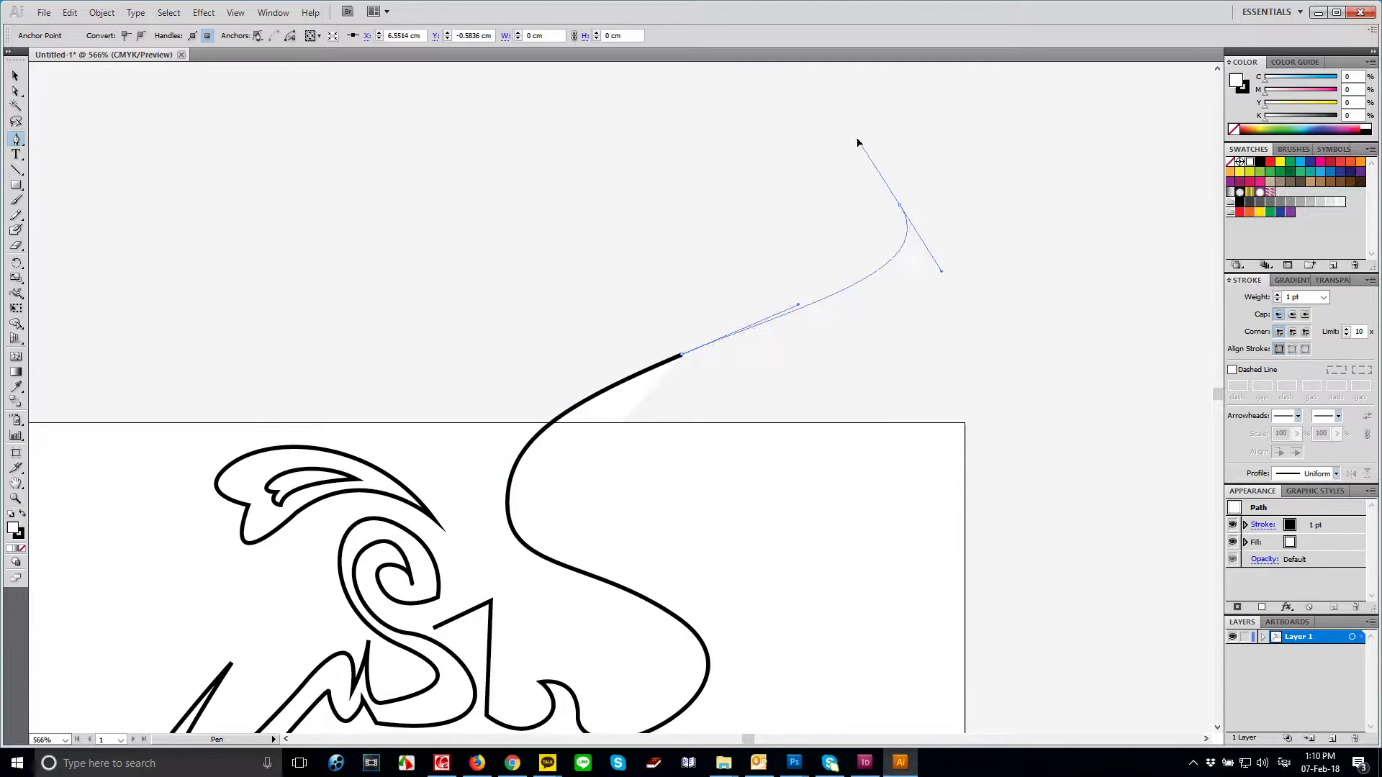
alt+click(901, 206)
click(705, 421)
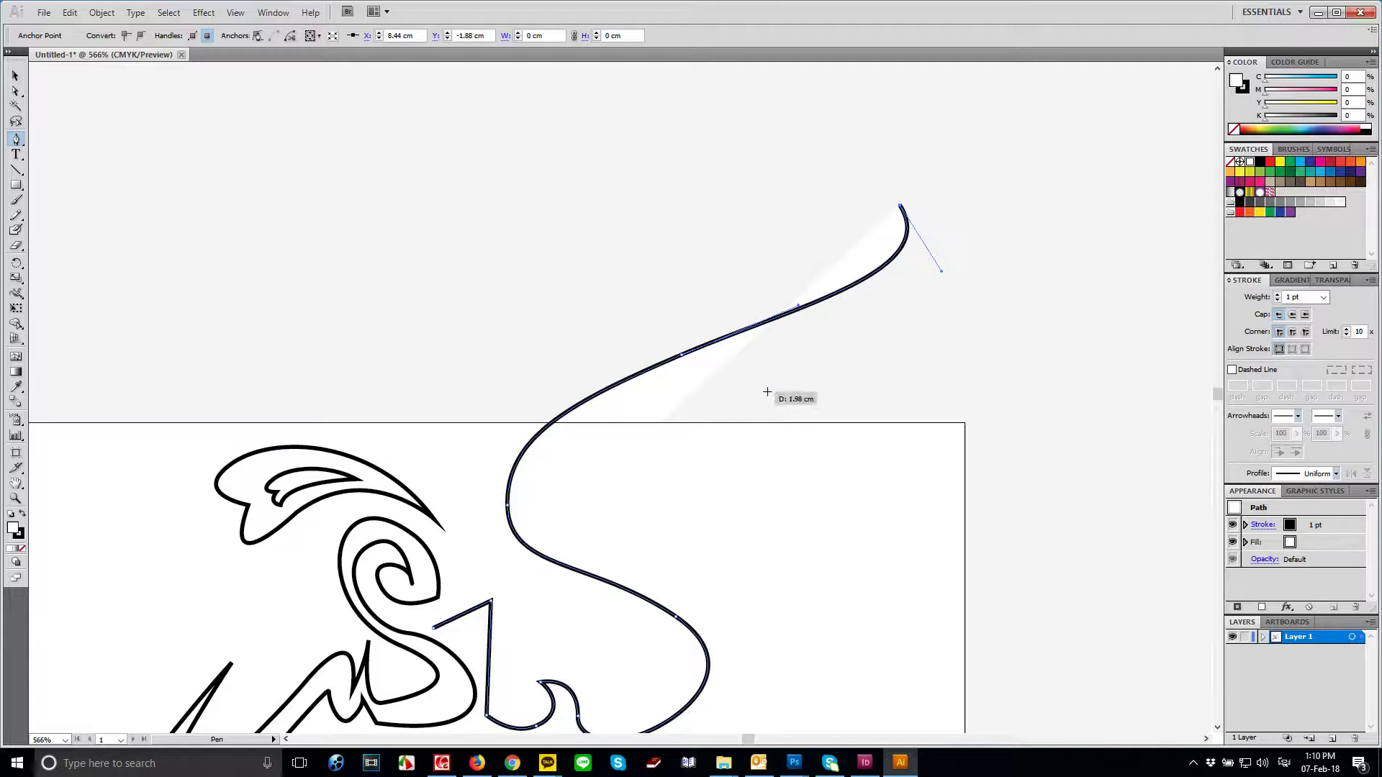
- Curve the swoosh back down through a loop toward the baseline wave
drag(764, 389, 526, 508)
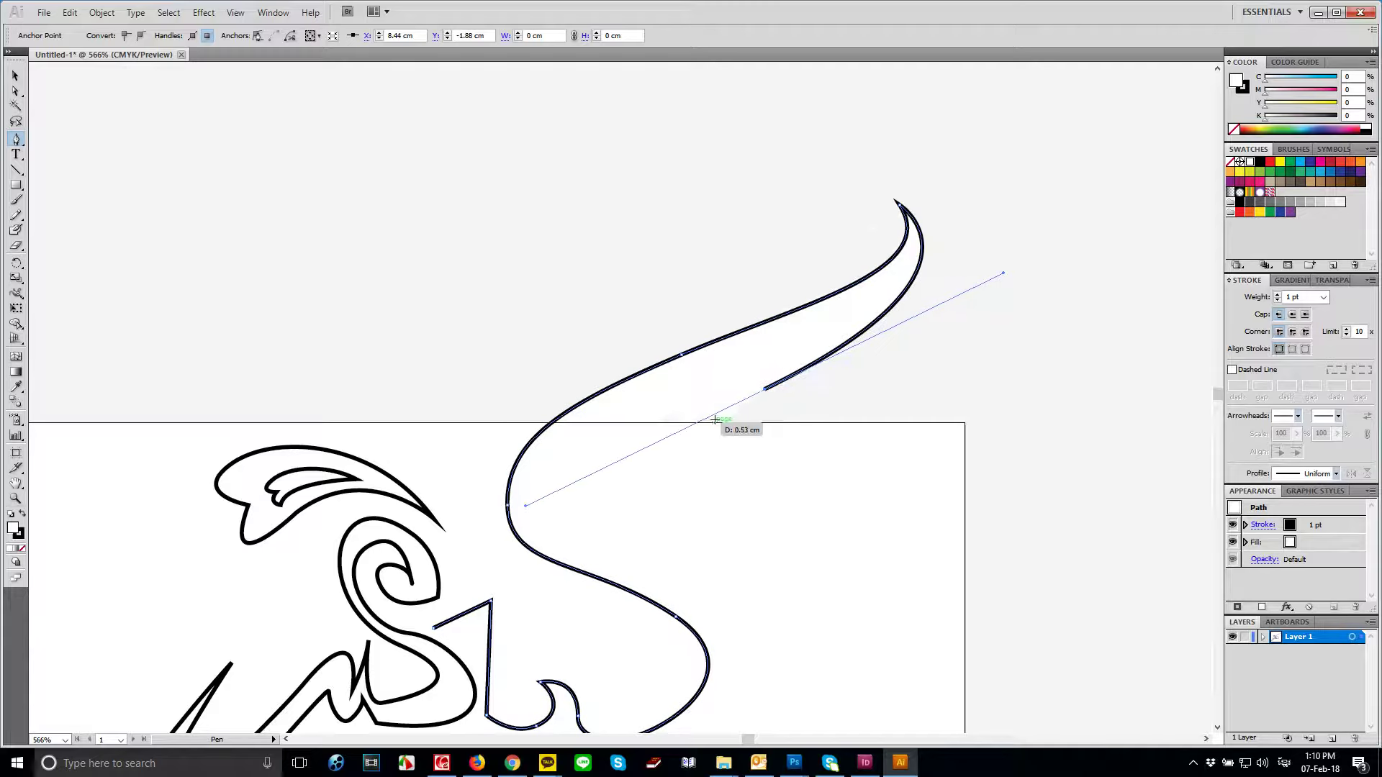
click(764, 389)
drag(609, 517, 705, 550)
scroll(758, 456, down, 3)
scroll(788, 511, left, 1)
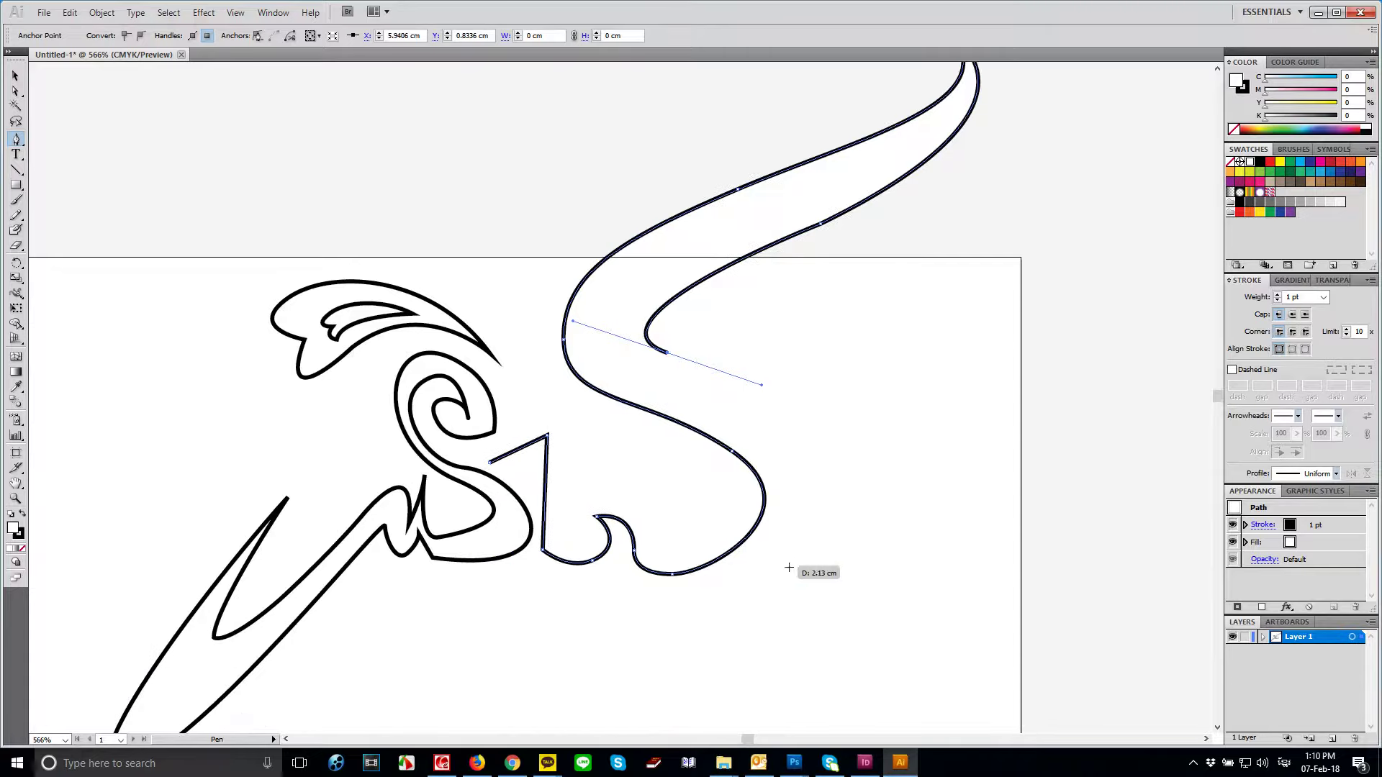
mouse_move(711, 527)
mouse_down()
mouse_move(645, 530)
mouse_move(629, 507)
mouse_move(581, 504)
mouse_move(555, 517)
mouse_up()
- Undo the extra inner curve segment and reposition the bend and inner-curve end anchors
click(594, 495)
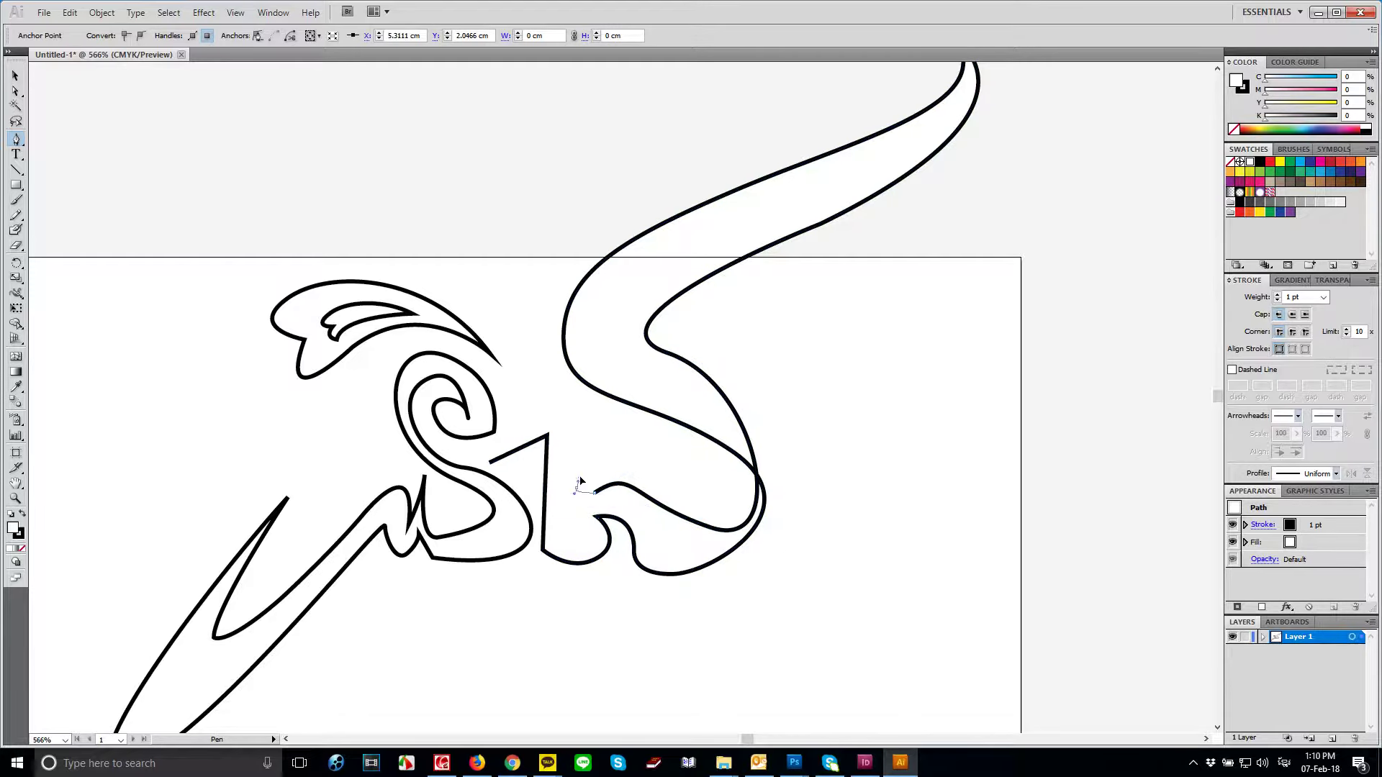
drag(588, 450, 593, 463)
key(ctrl+z)
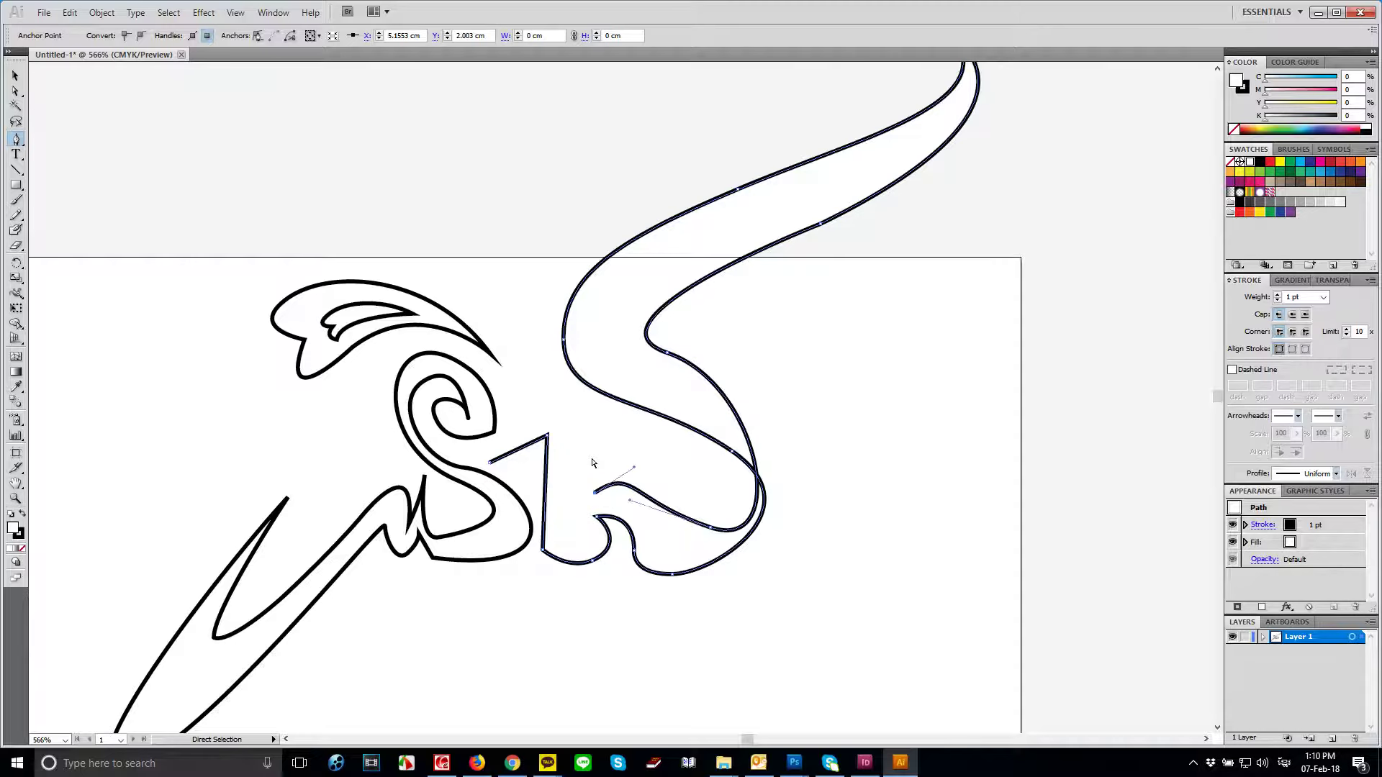
key(ctrl+z)
key(ctrl+z)
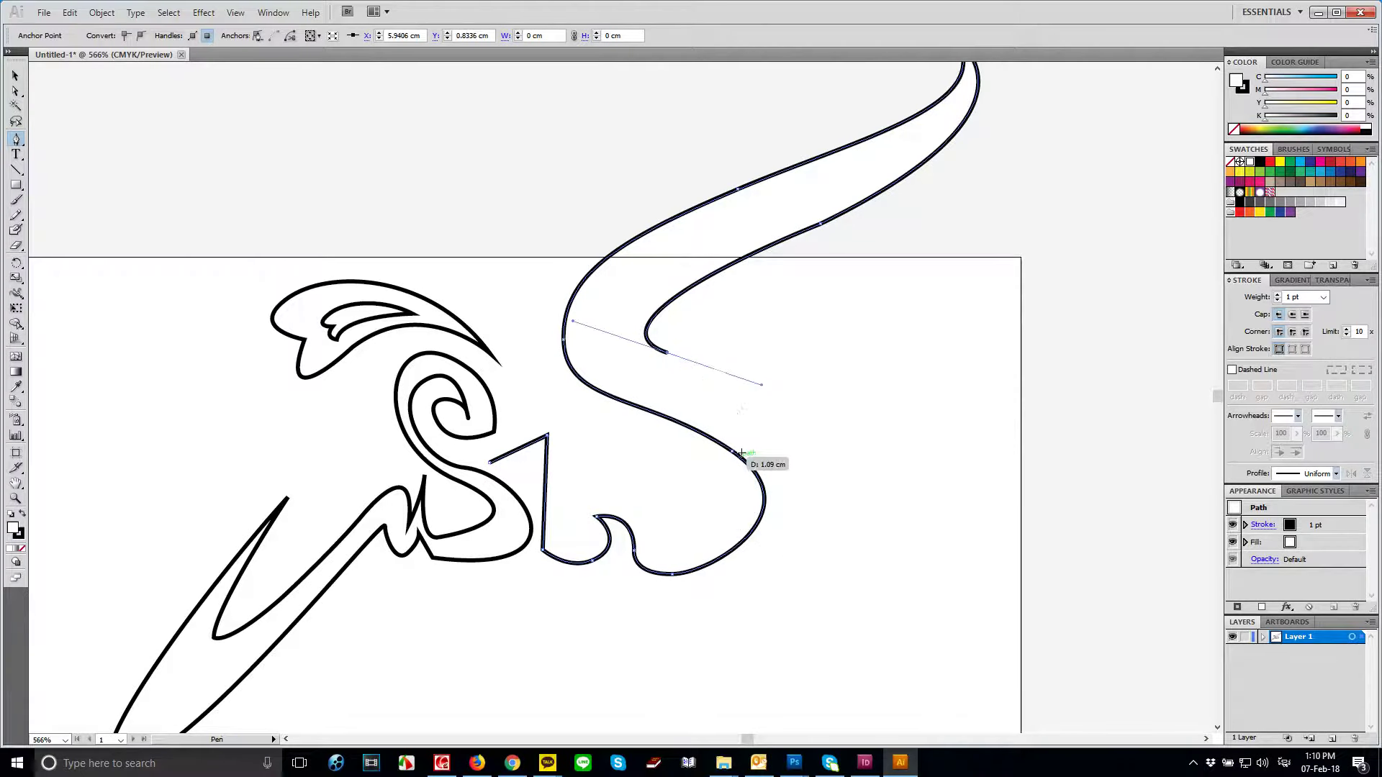
drag(731, 452, 673, 425)
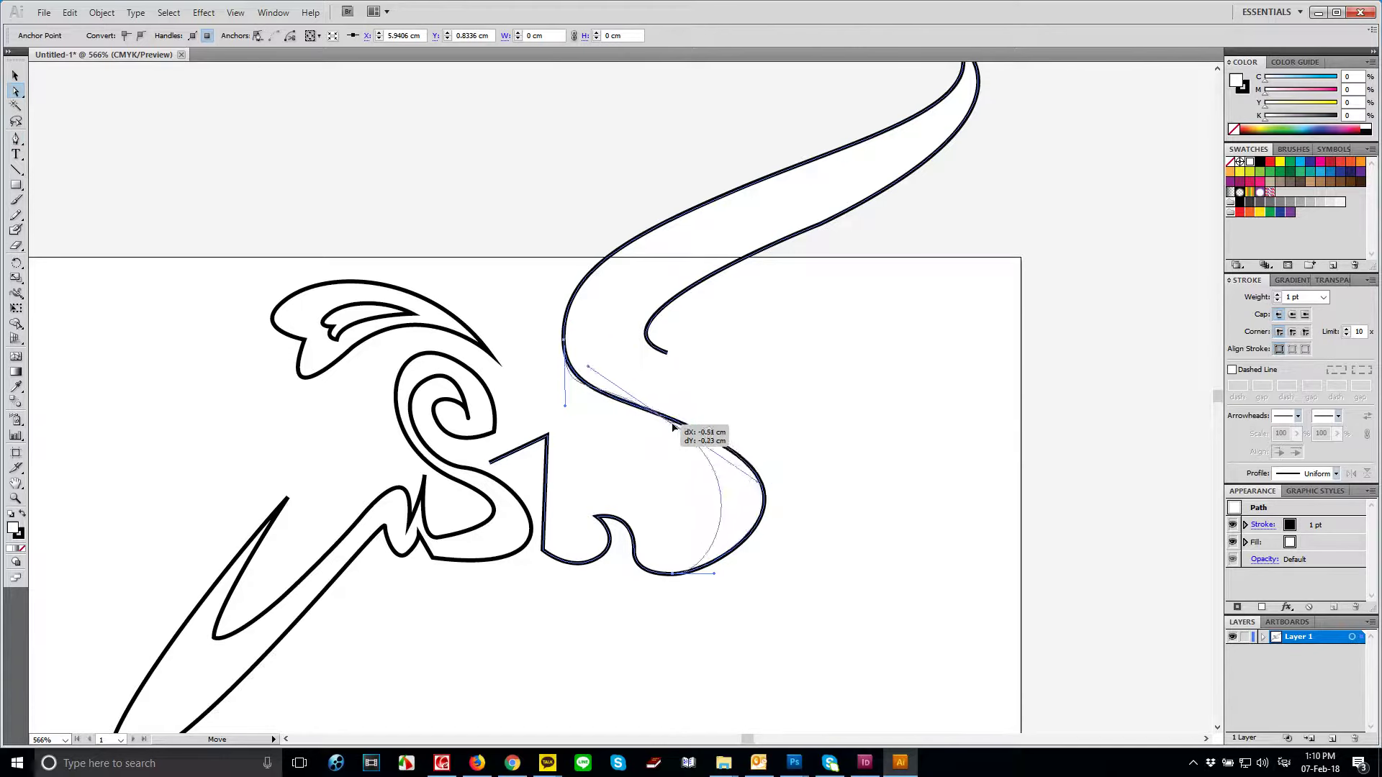
drag(575, 361, 537, 371)
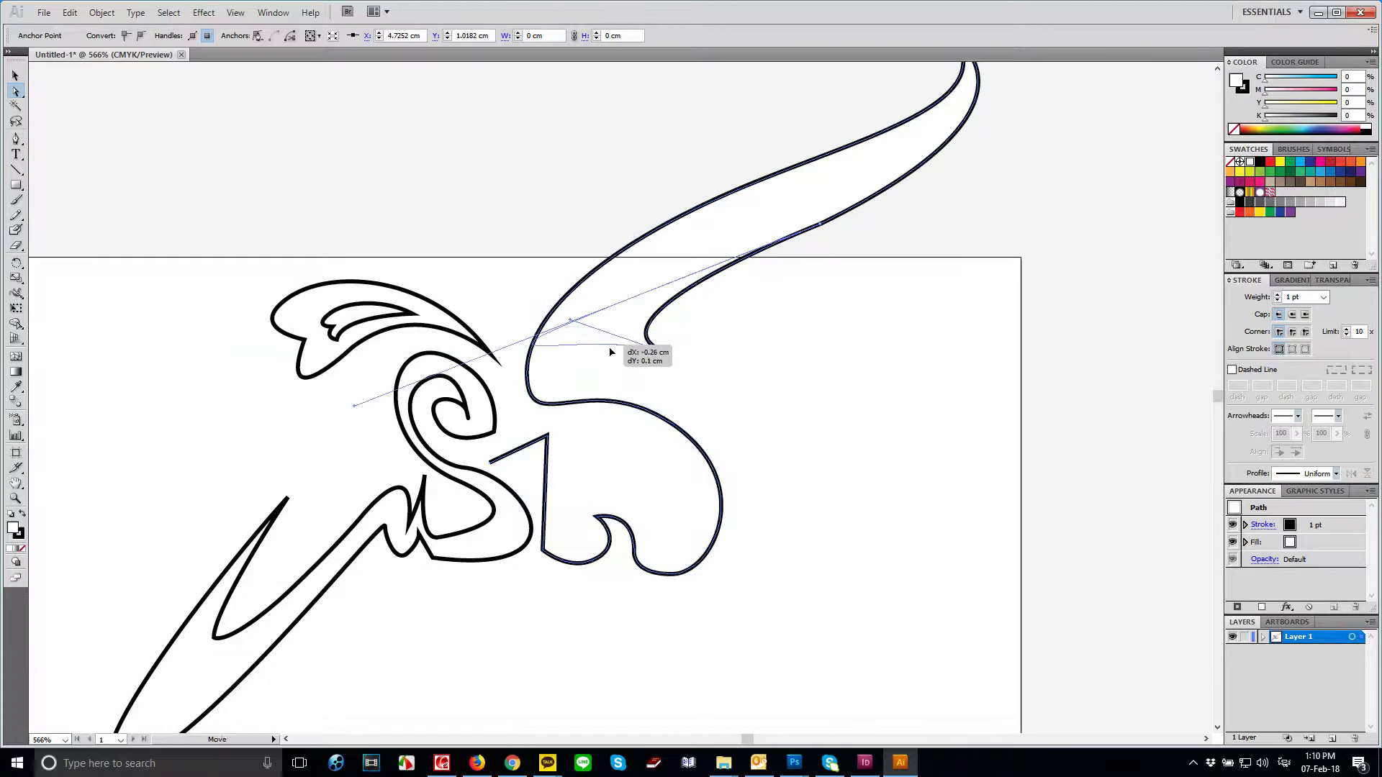
click(666, 353)
drag(666, 352, 606, 379)
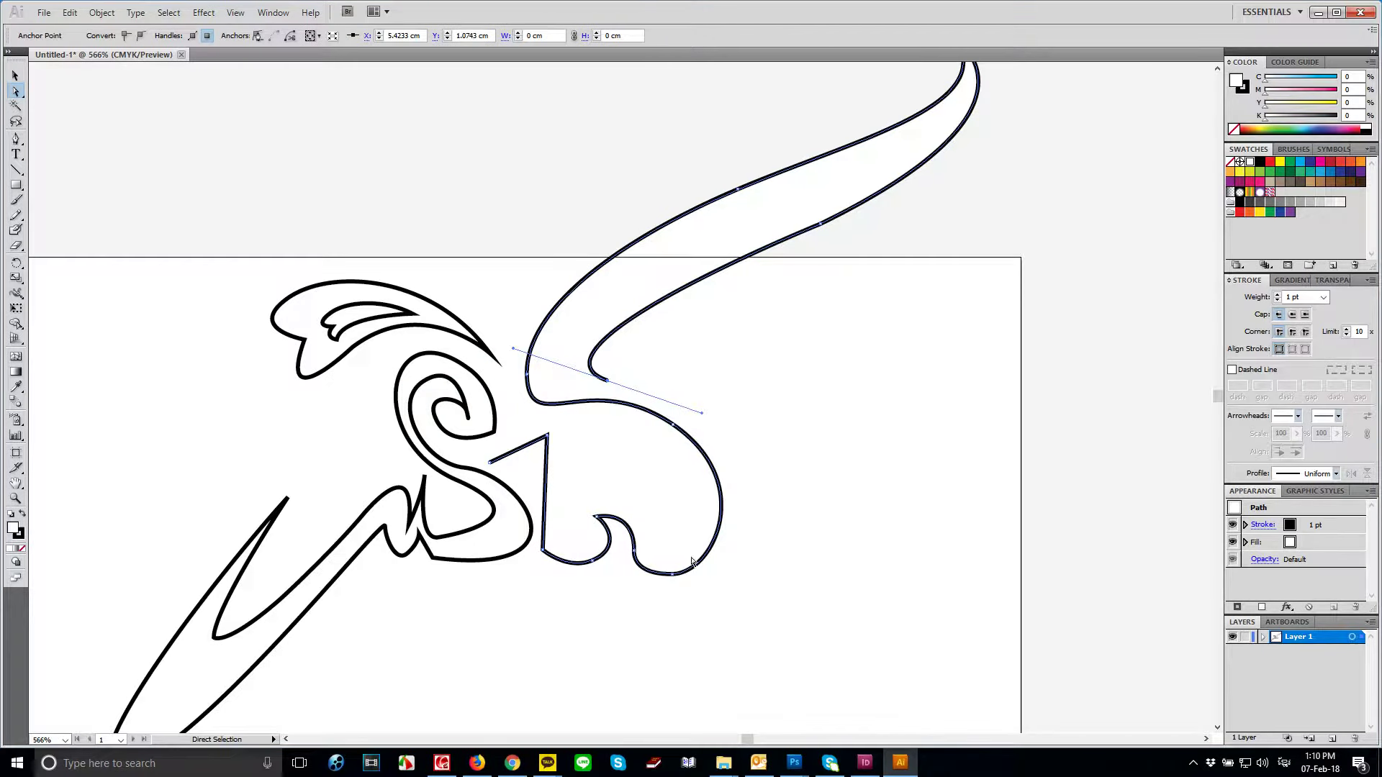
- Raise the bottom anchor and adjust the shoulder anchors to tighten the lobe
drag(672, 573, 680, 531)
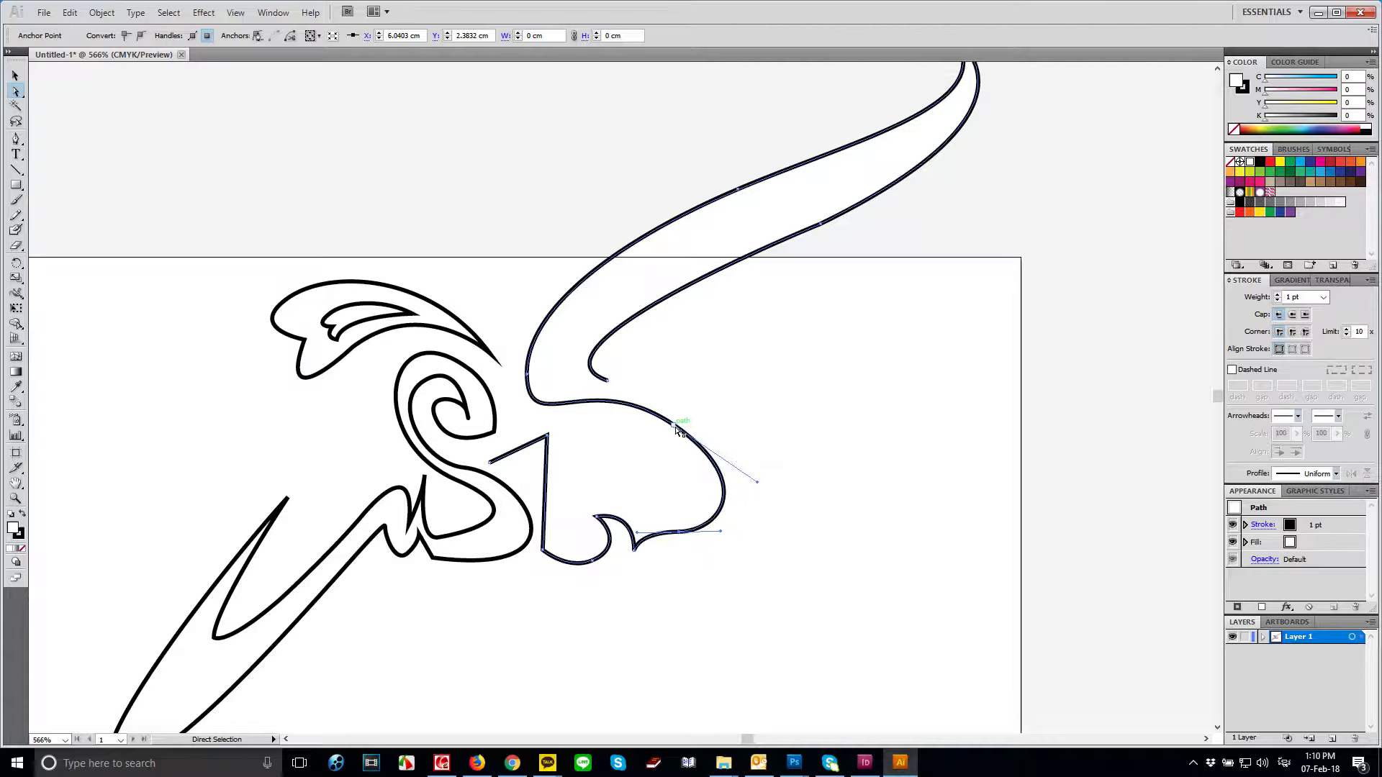
drag(677, 429, 682, 432)
drag(757, 481, 717, 475)
mouse_move(657, 422)
mouse_down()
mouse_move(645, 433)
mouse_move(672, 433)
mouse_up()
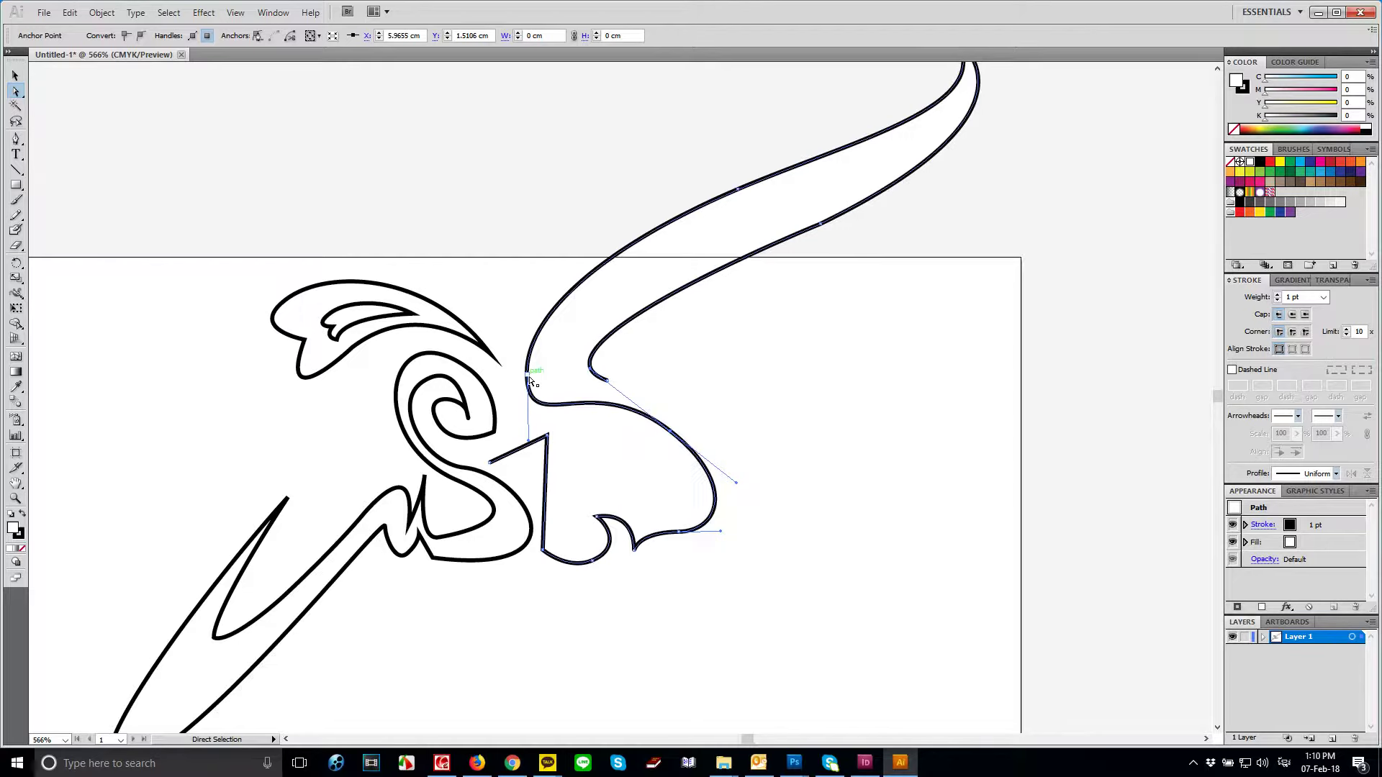
mouse_move(530, 379)
mouse_down()
mouse_move(540, 376)
mouse_move(523, 388)
mouse_up()
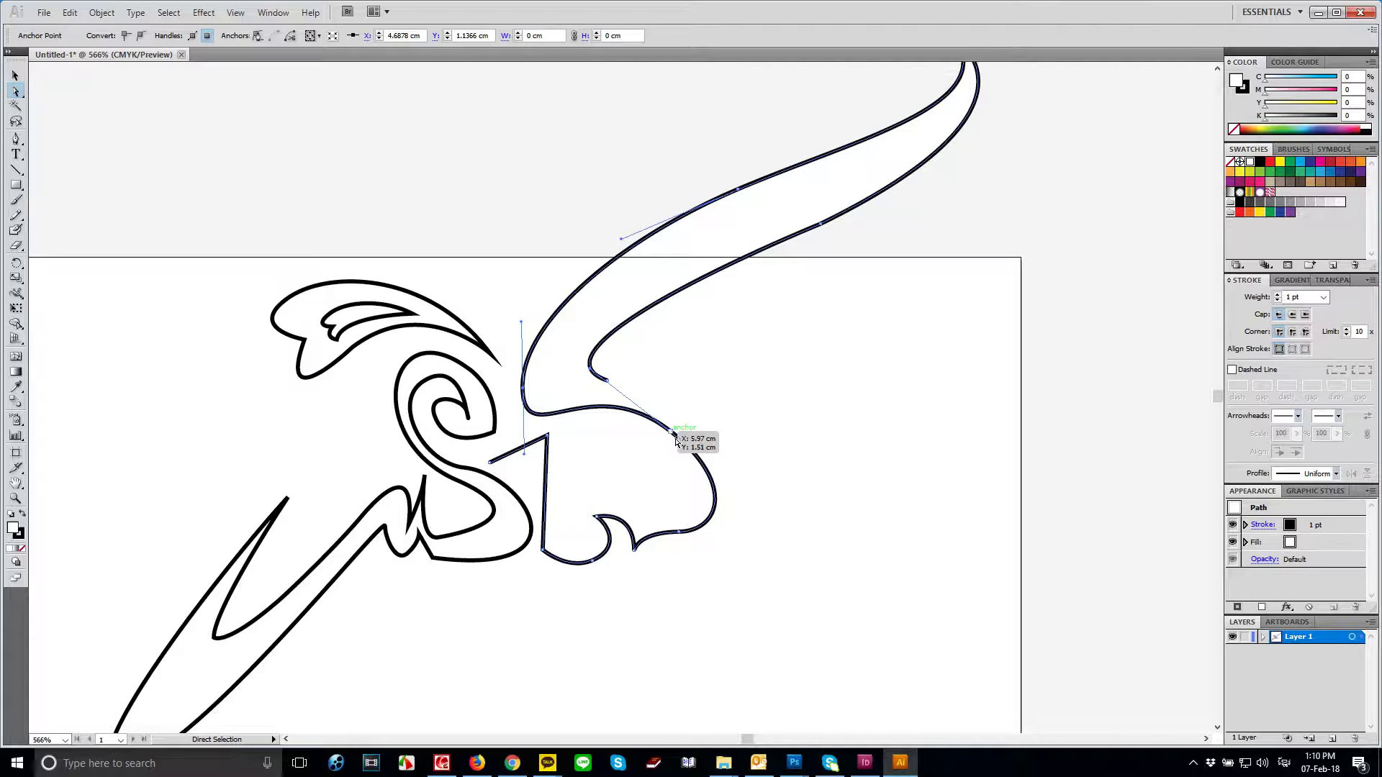
drag(679, 532, 659, 518)
- Revert the last reshape, shift the bulge's left anchor right and widen the right lobe
click(703, 558)
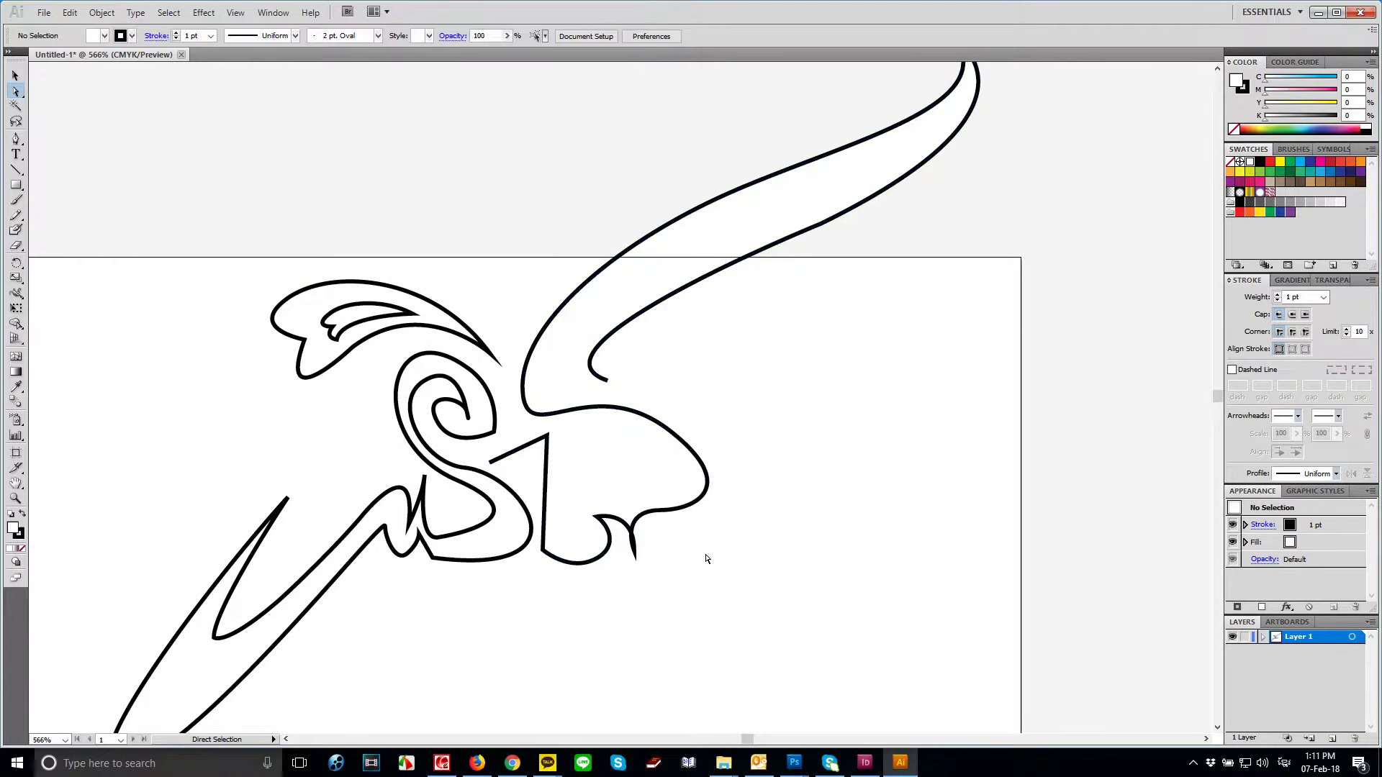
key(ctrl+z)
key(ctrl+z)
click(675, 573)
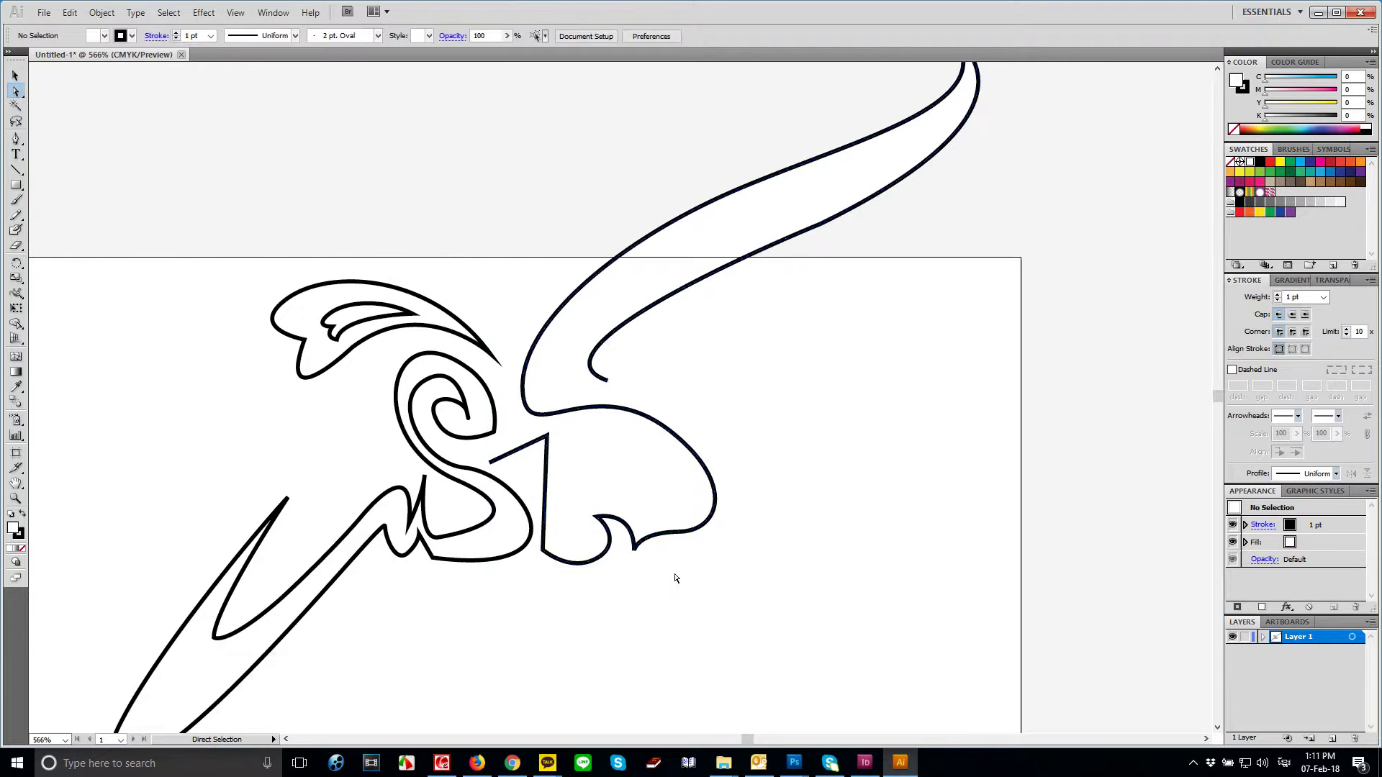
click(607, 380)
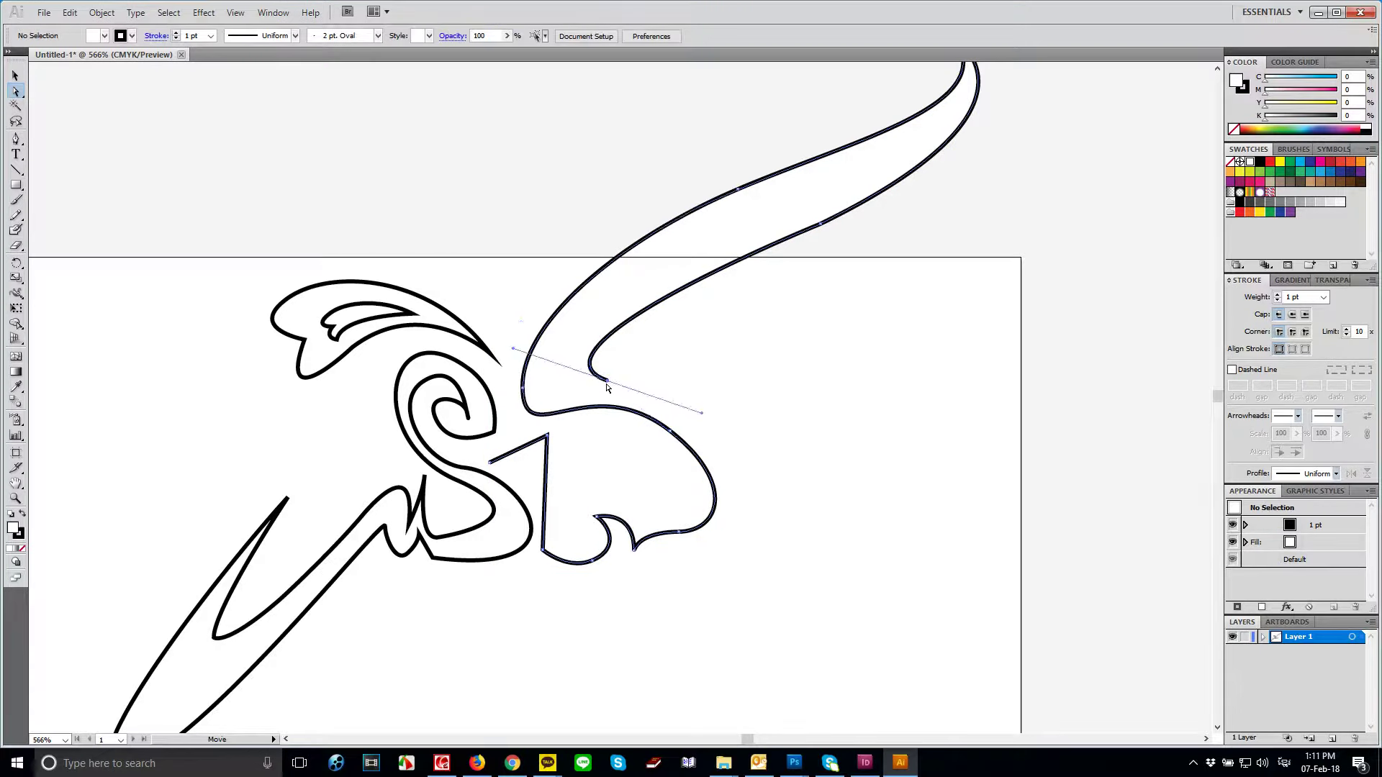
drag(526, 392, 551, 385)
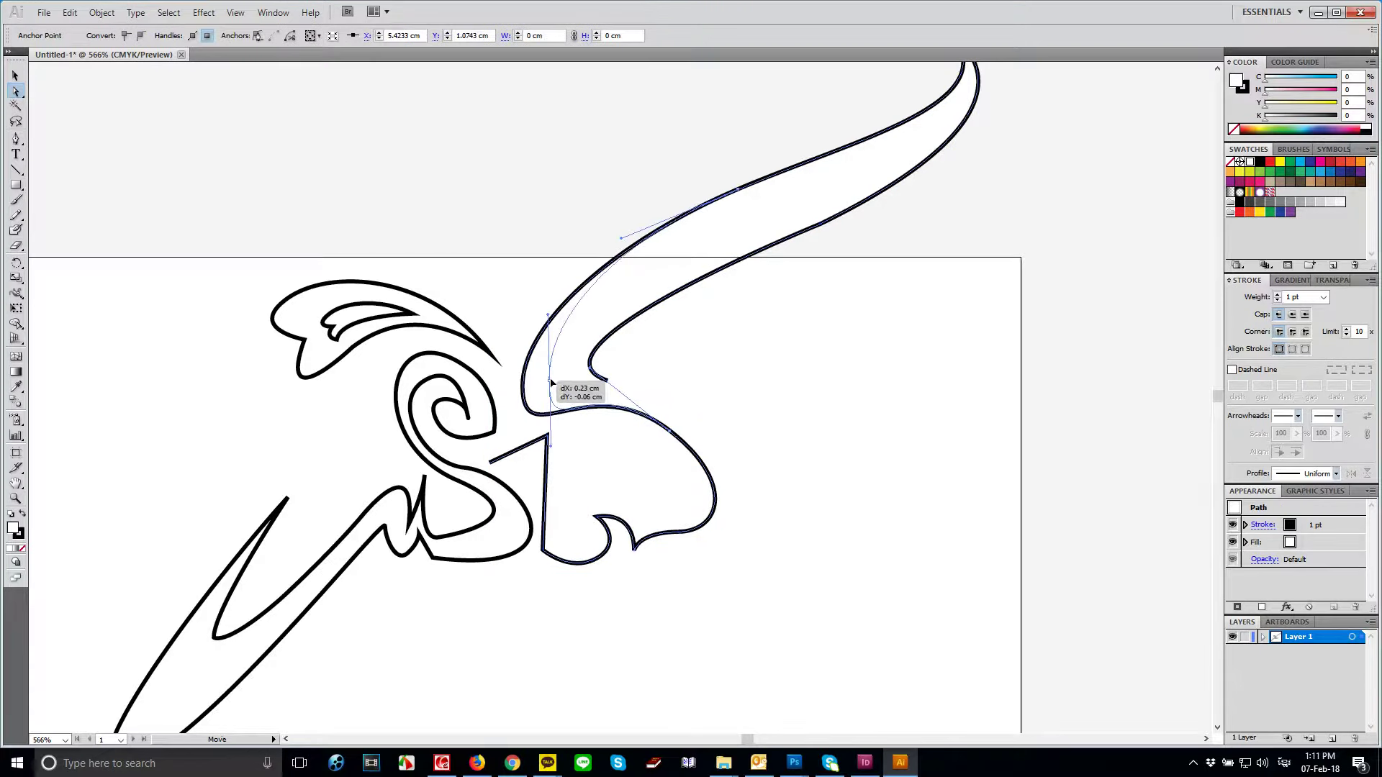
drag(674, 433, 729, 446)
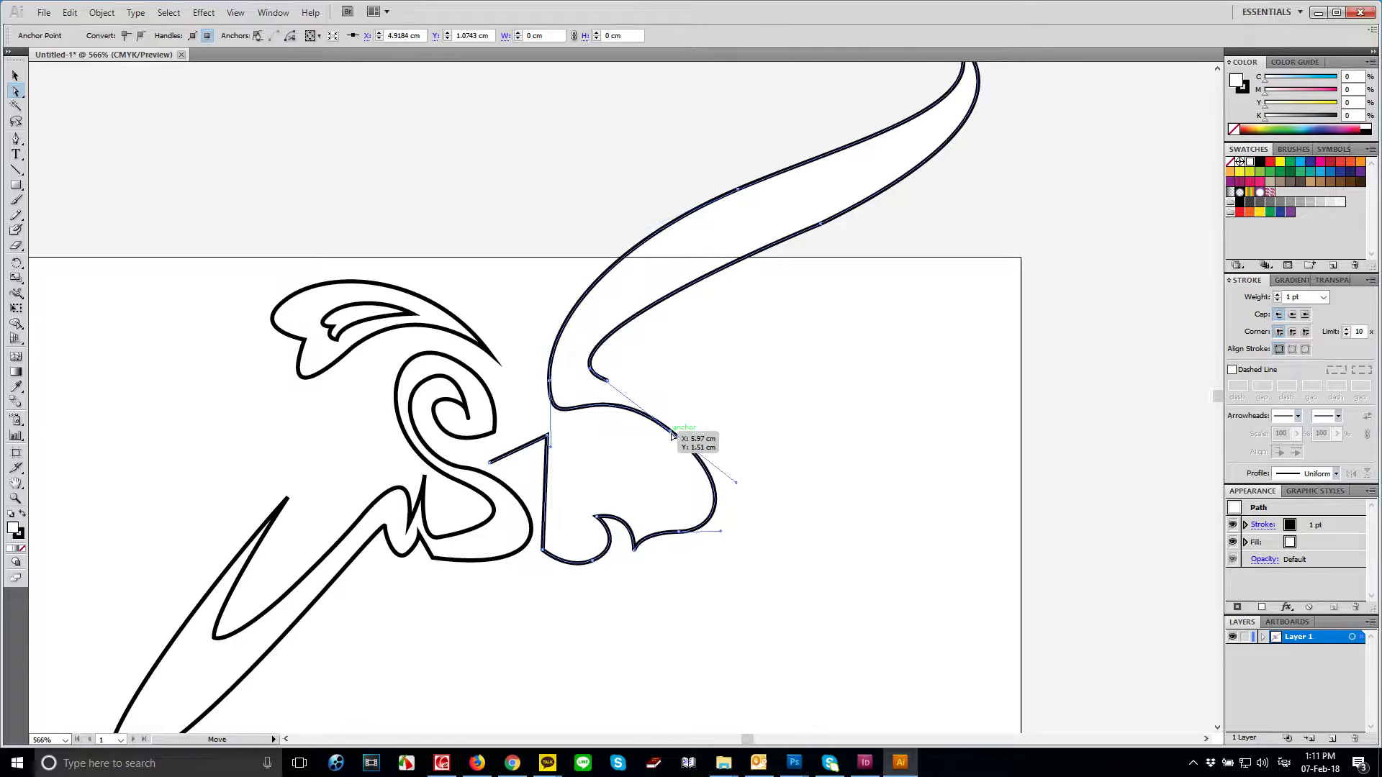
click(826, 575)
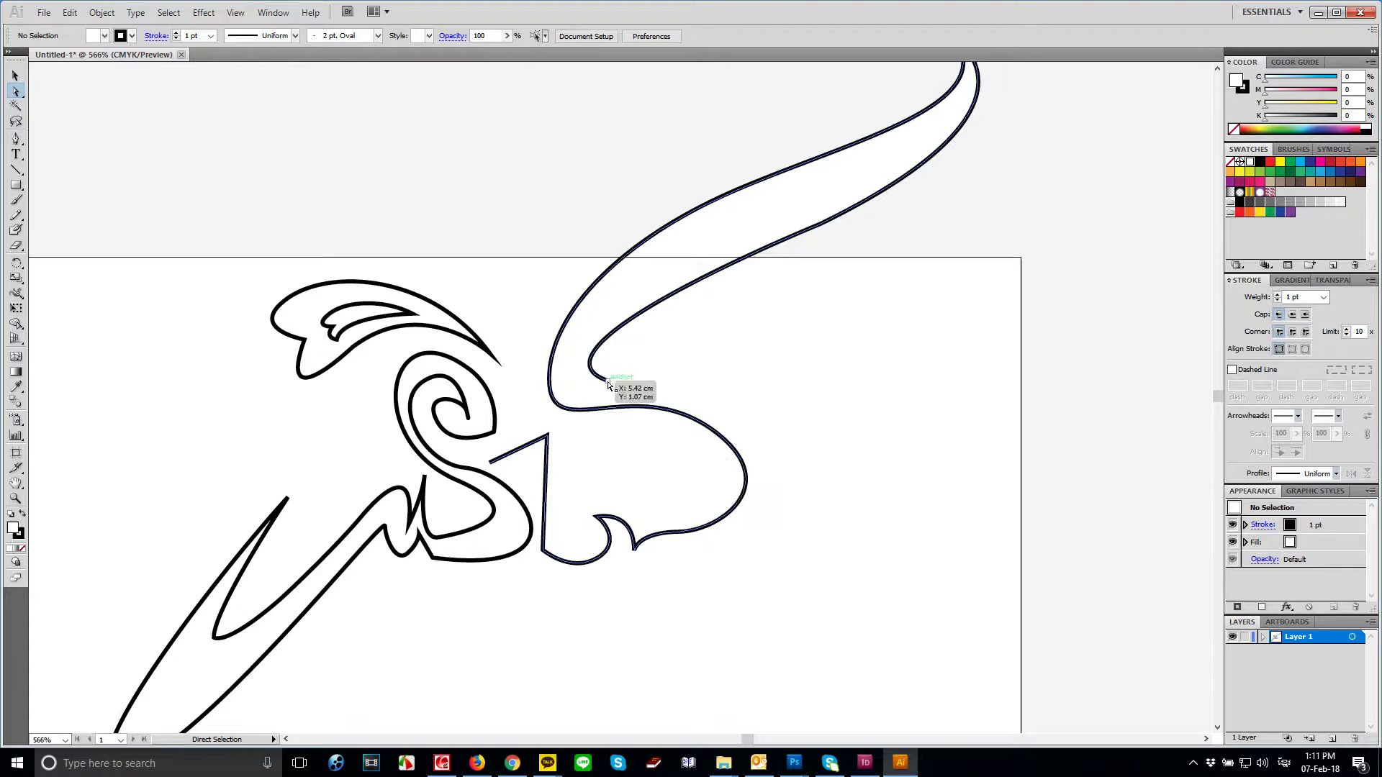
- Delete the swoosh's tip anchors and try repositioning the remaining swoosh anchors
scroll(985, 221, up, 2)
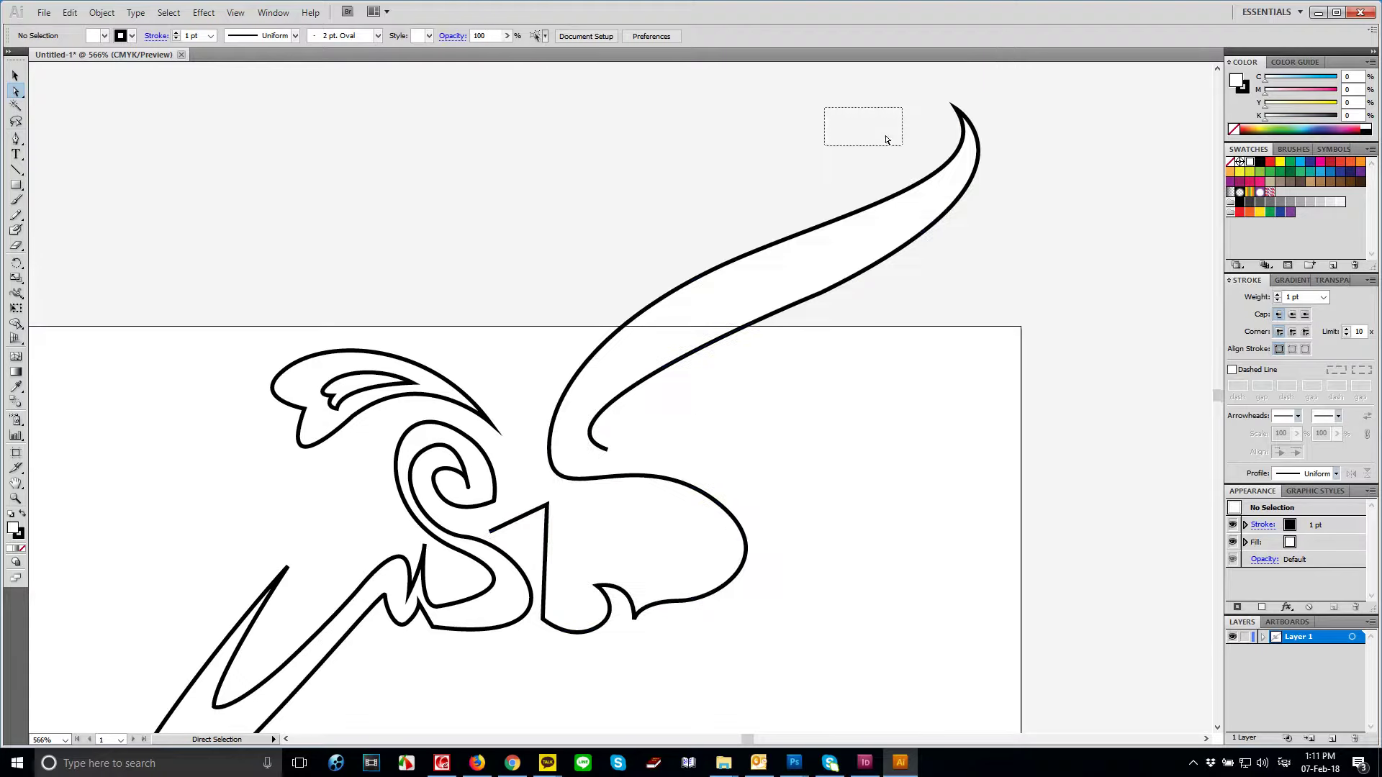
drag(886, 140, 1043, 290)
key(Delete)
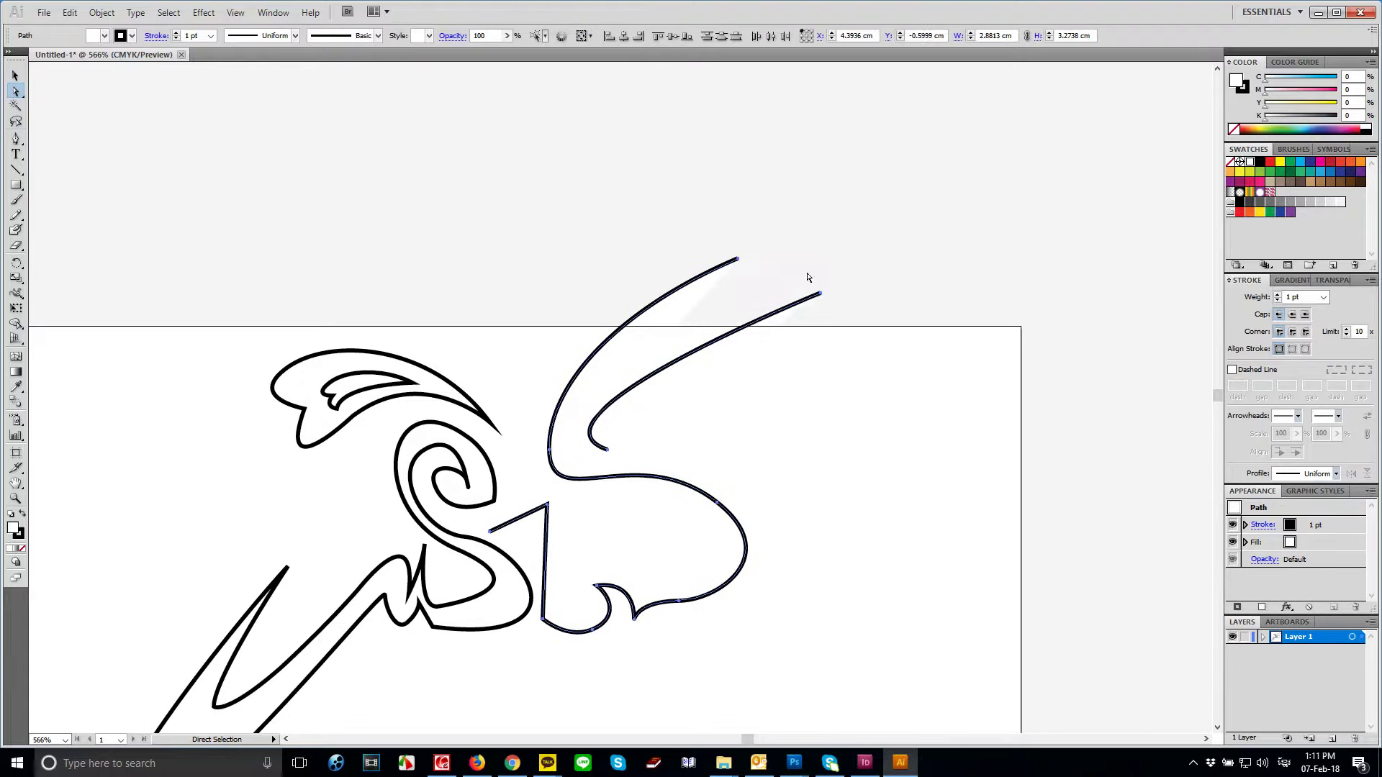
drag(807, 277, 756, 429)
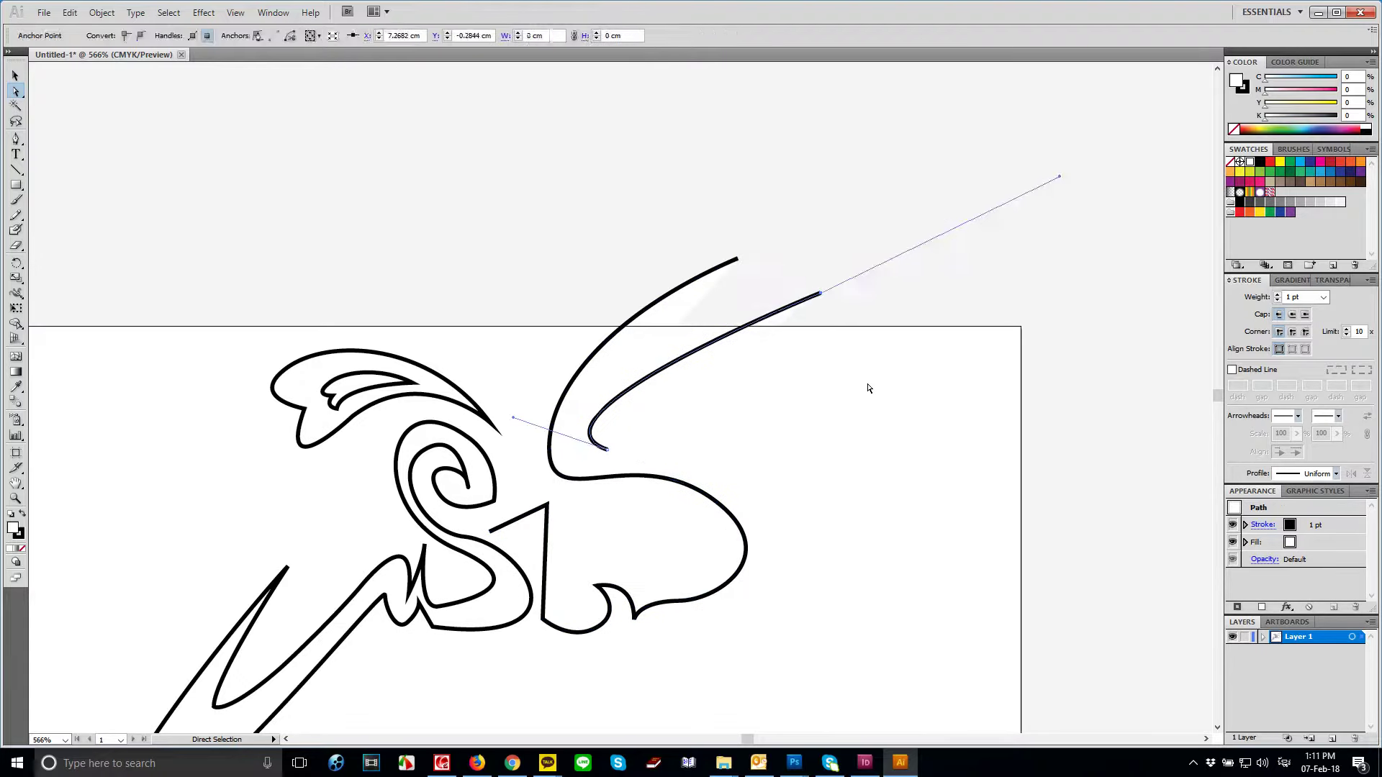
click(605, 464)
drag(554, 456, 628, 426)
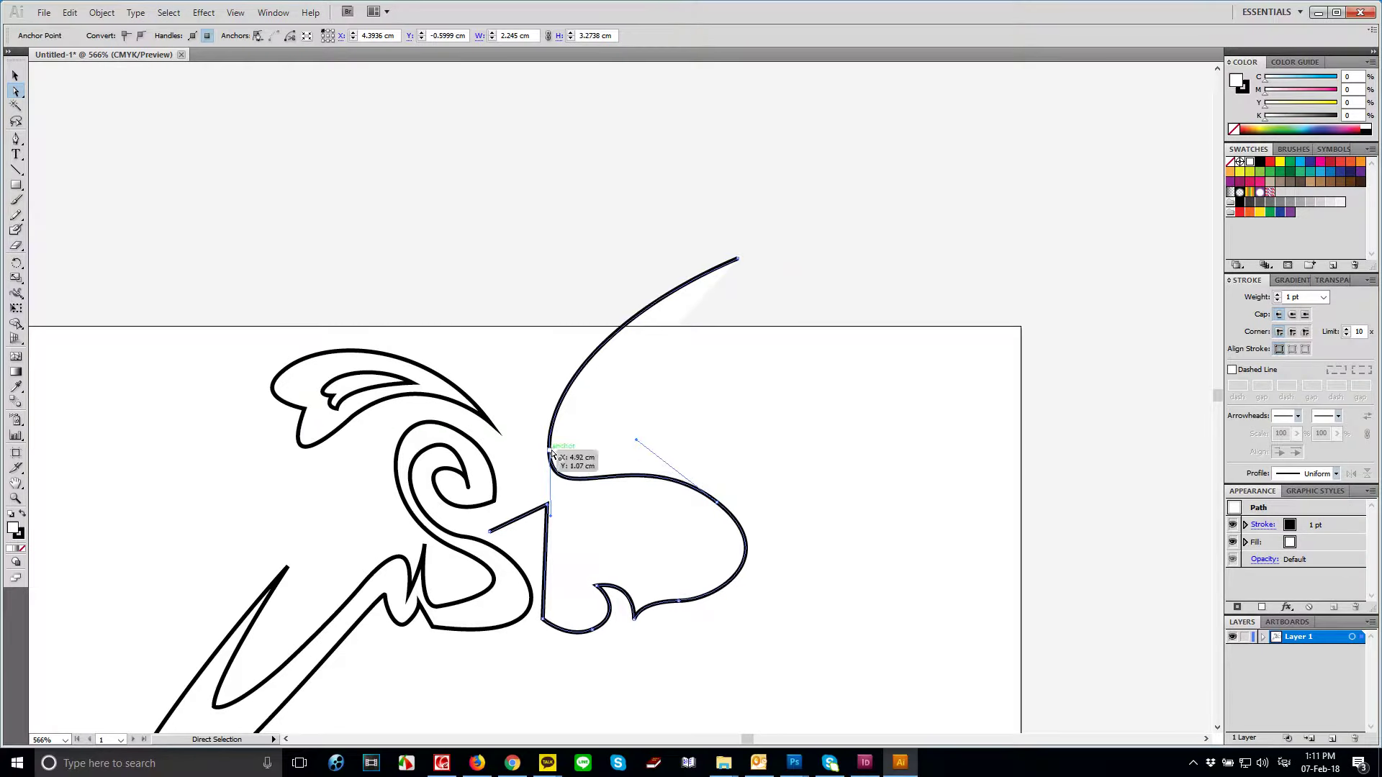
click(736, 259)
drag(737, 260, 1053, 202)
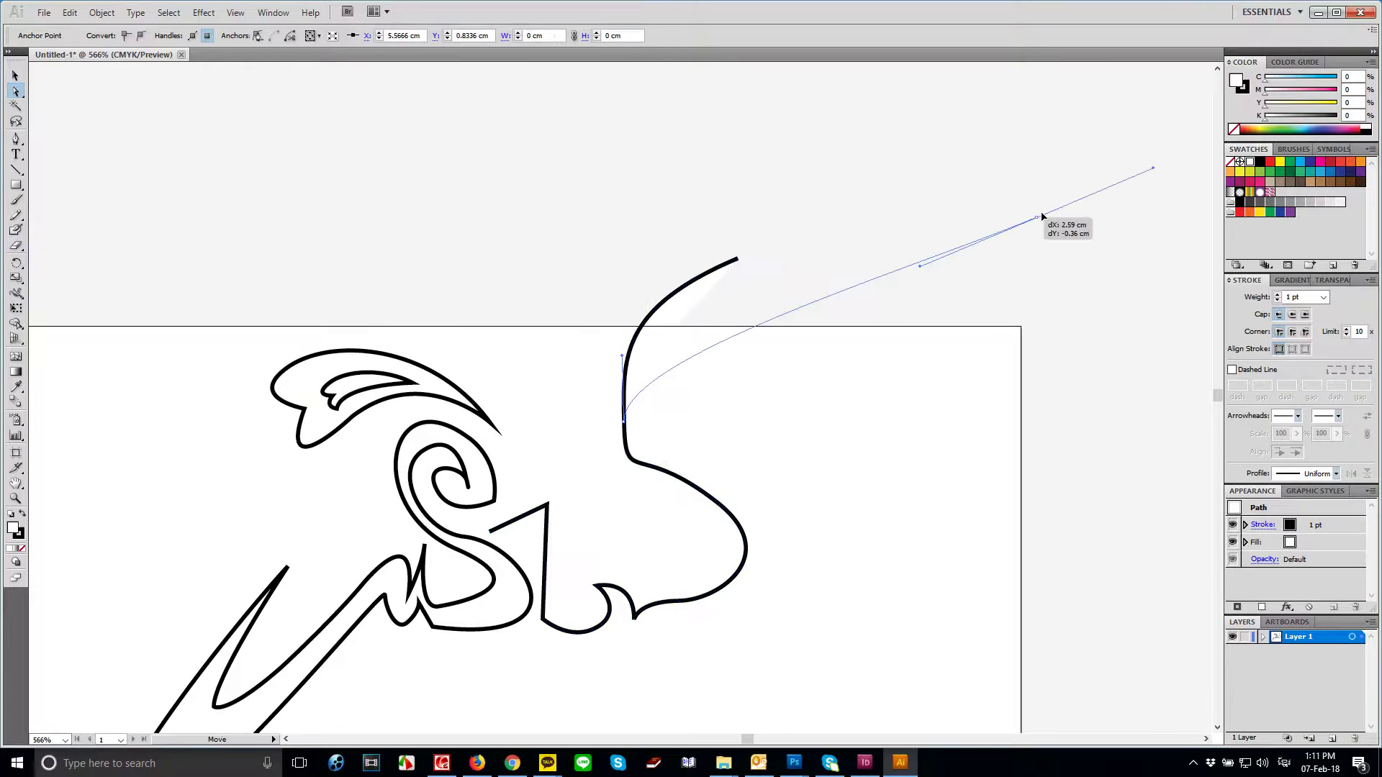
- Revert the swoosh edits, then delete the upper curve segment and the right lobe anchor
key(ctrl+z)
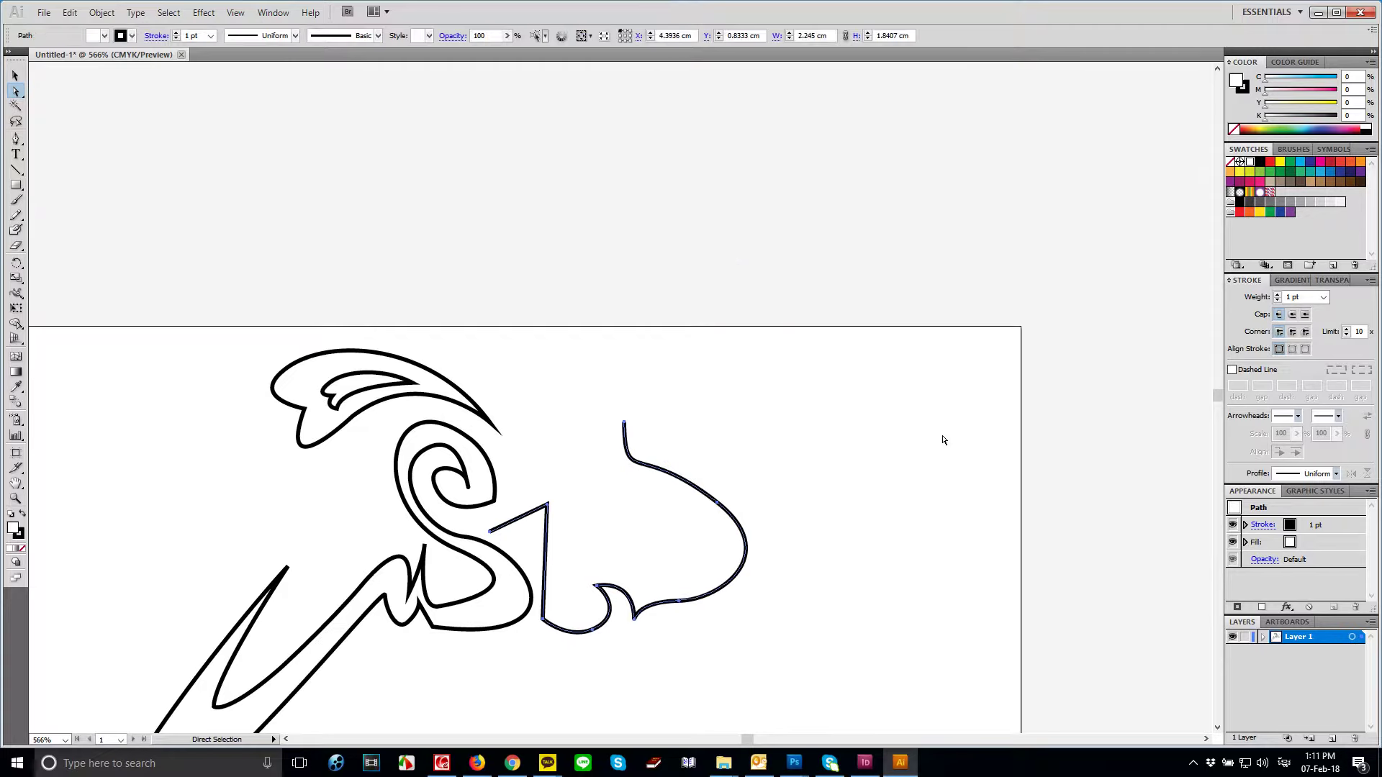
key(Delete)
key(ctrl+z)
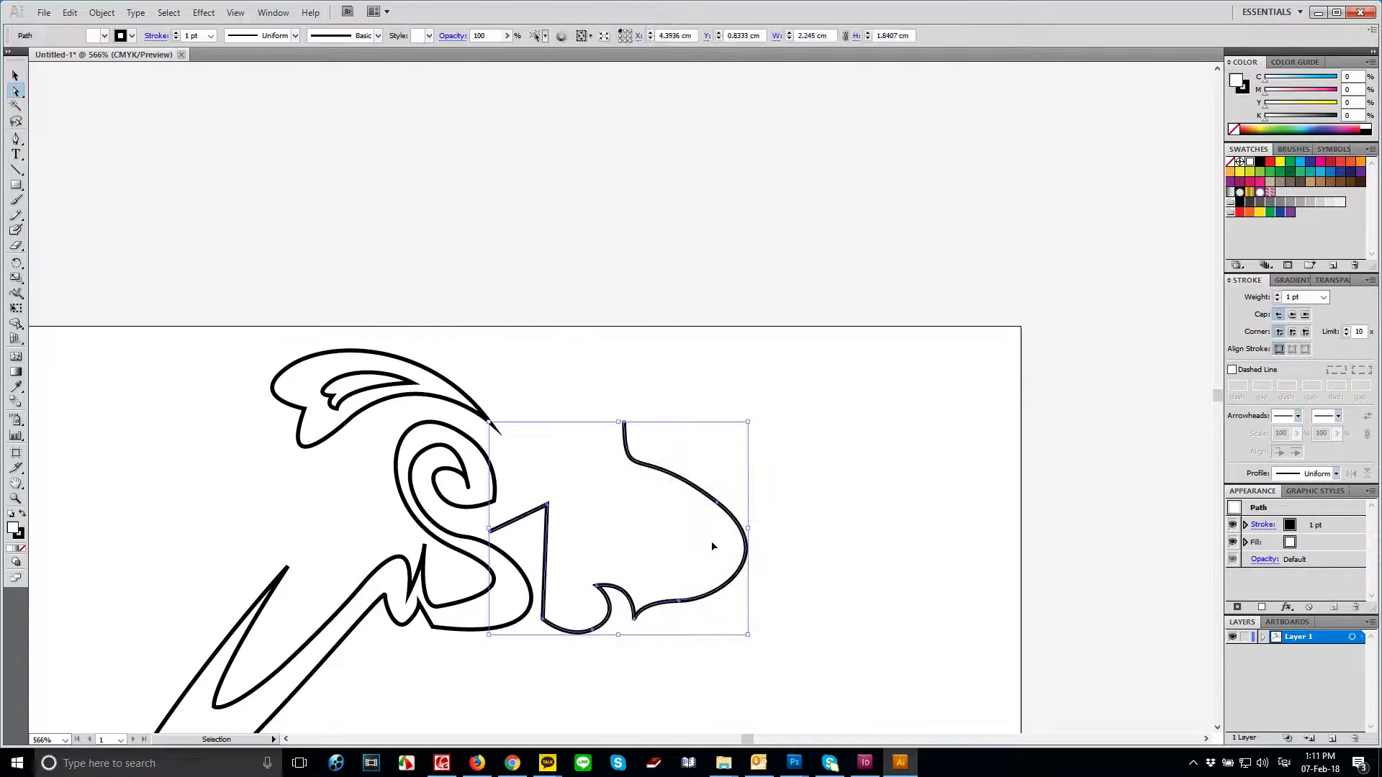
click(752, 449)
drag(643, 482, 643, 489)
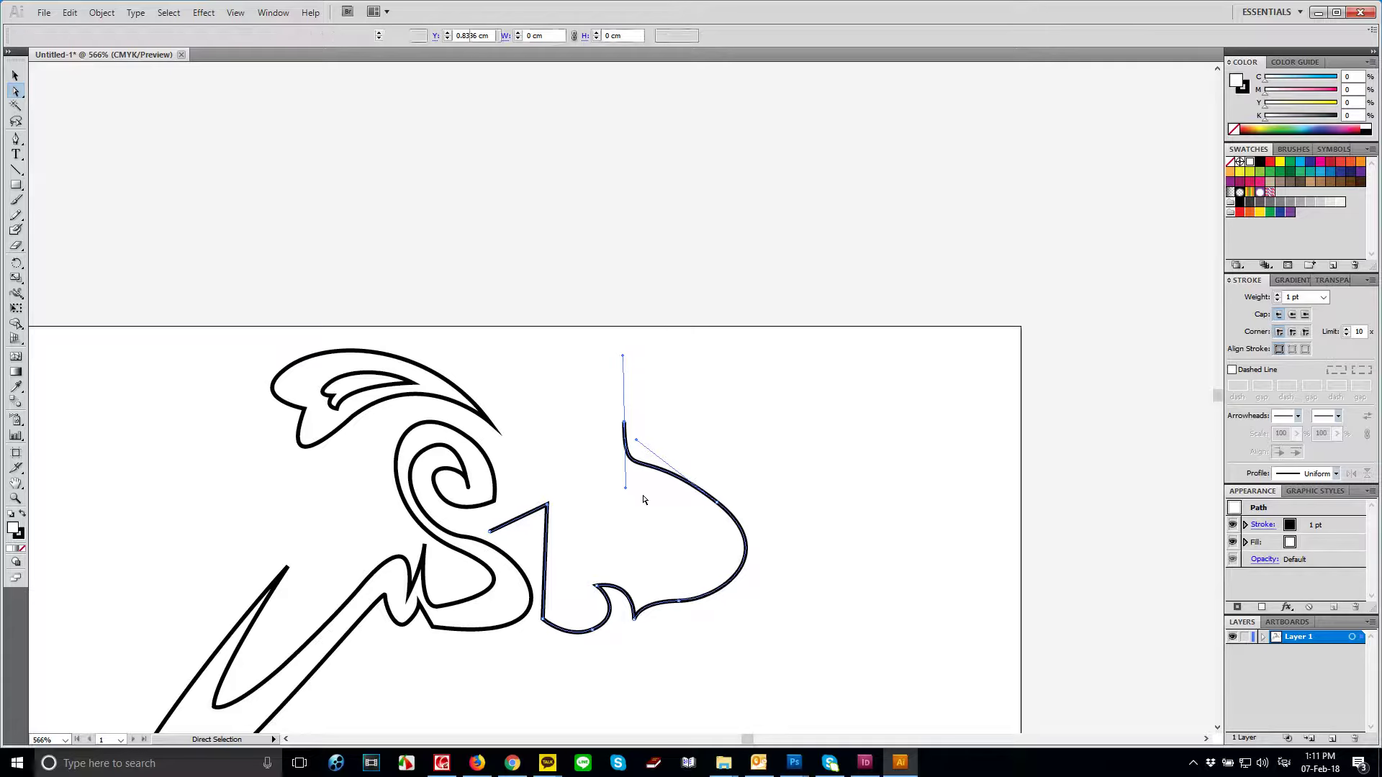
key(Delete)
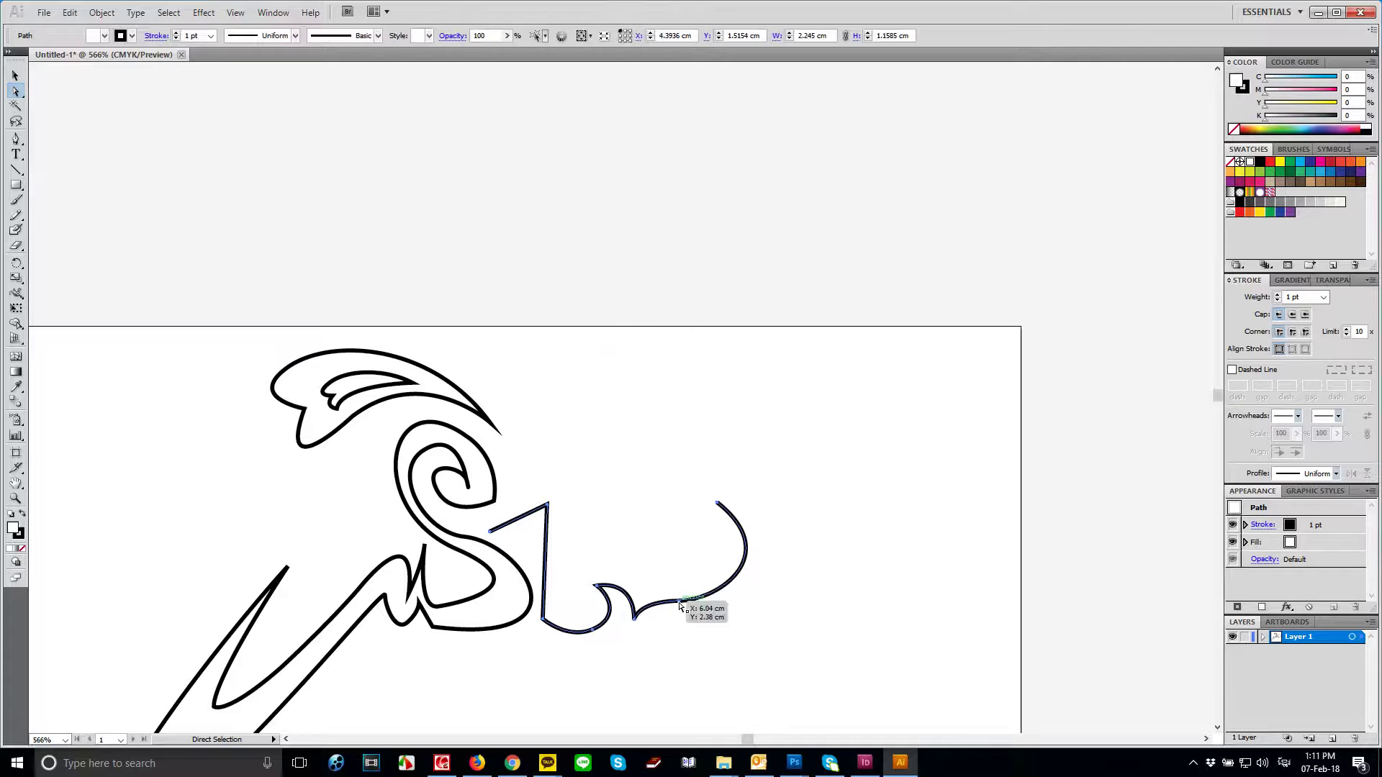
click(700, 600)
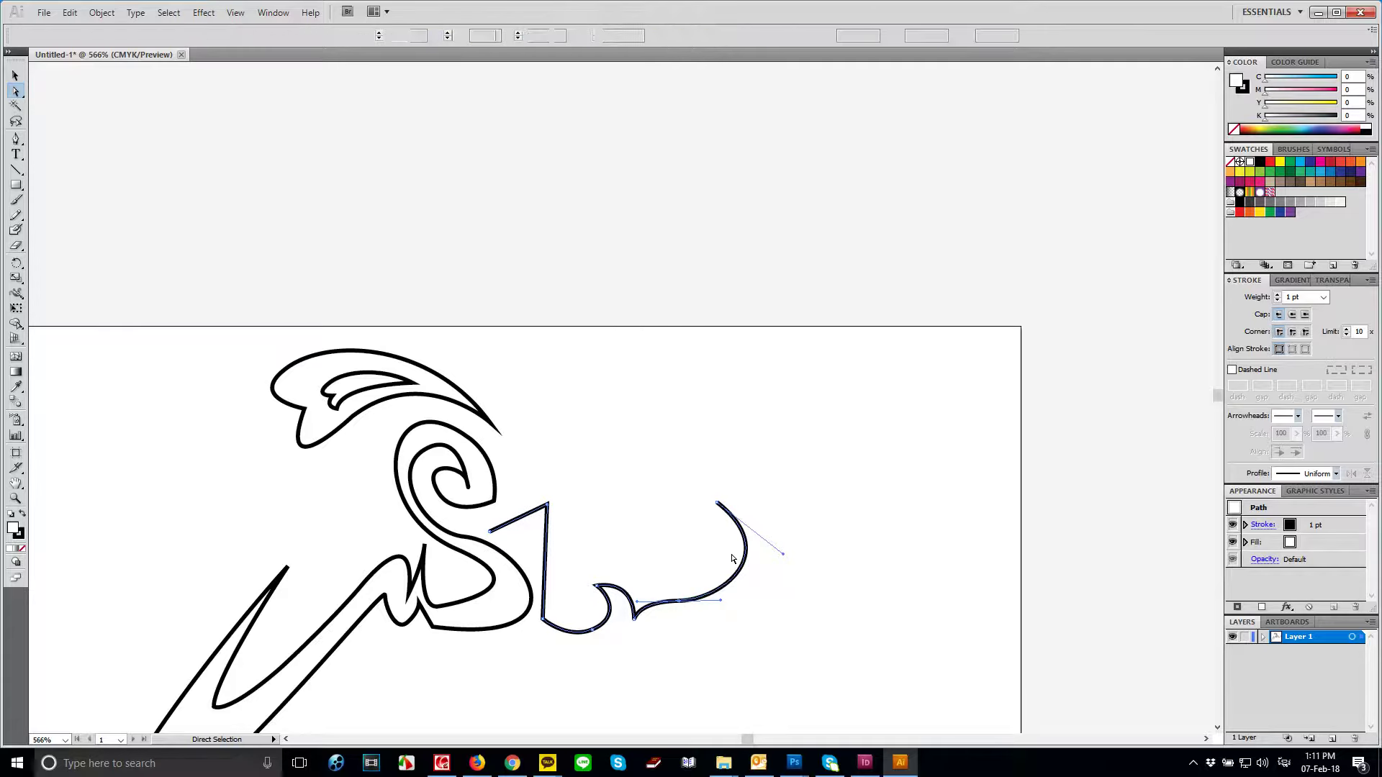
key(Delete)
key(Delete)
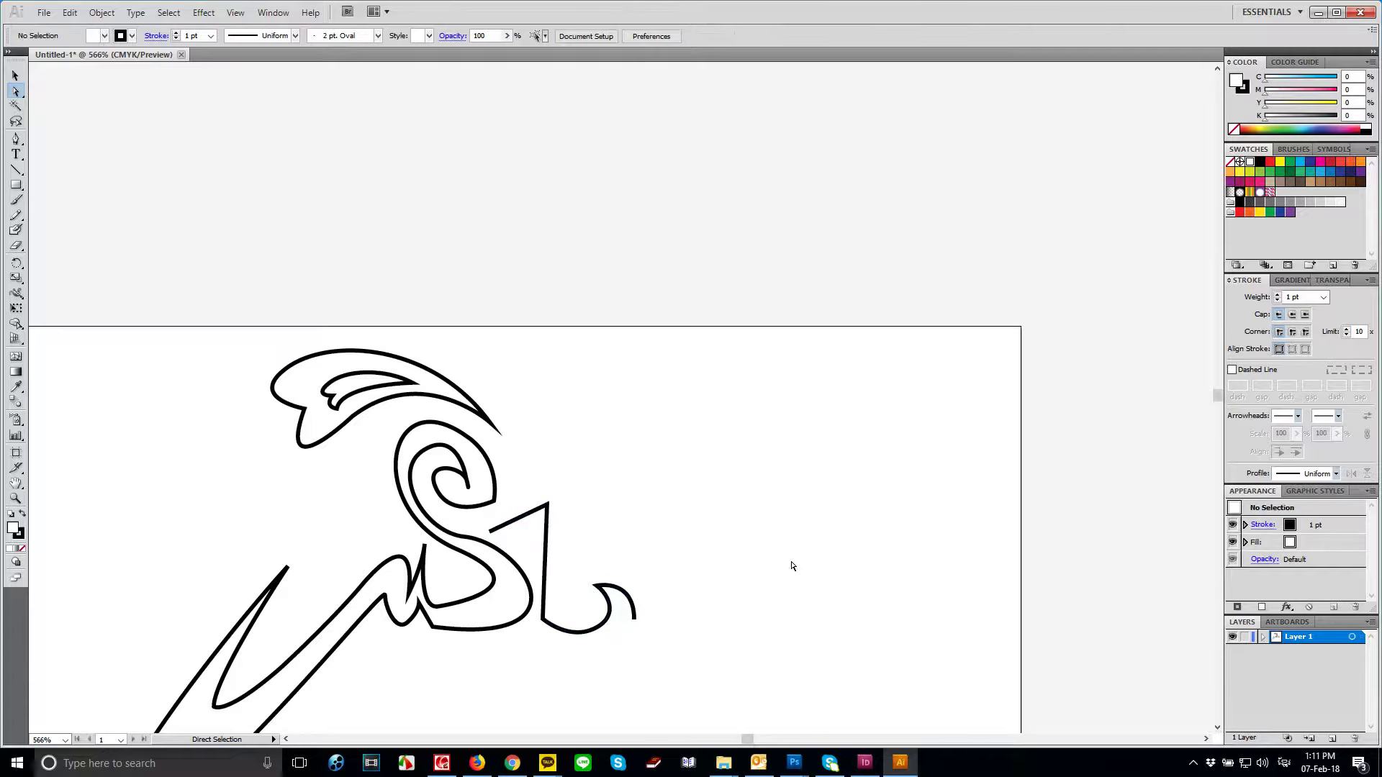
- Continue the path from its end anchor, extending right and curving up into a round bowl
key(p)
click(634, 619)
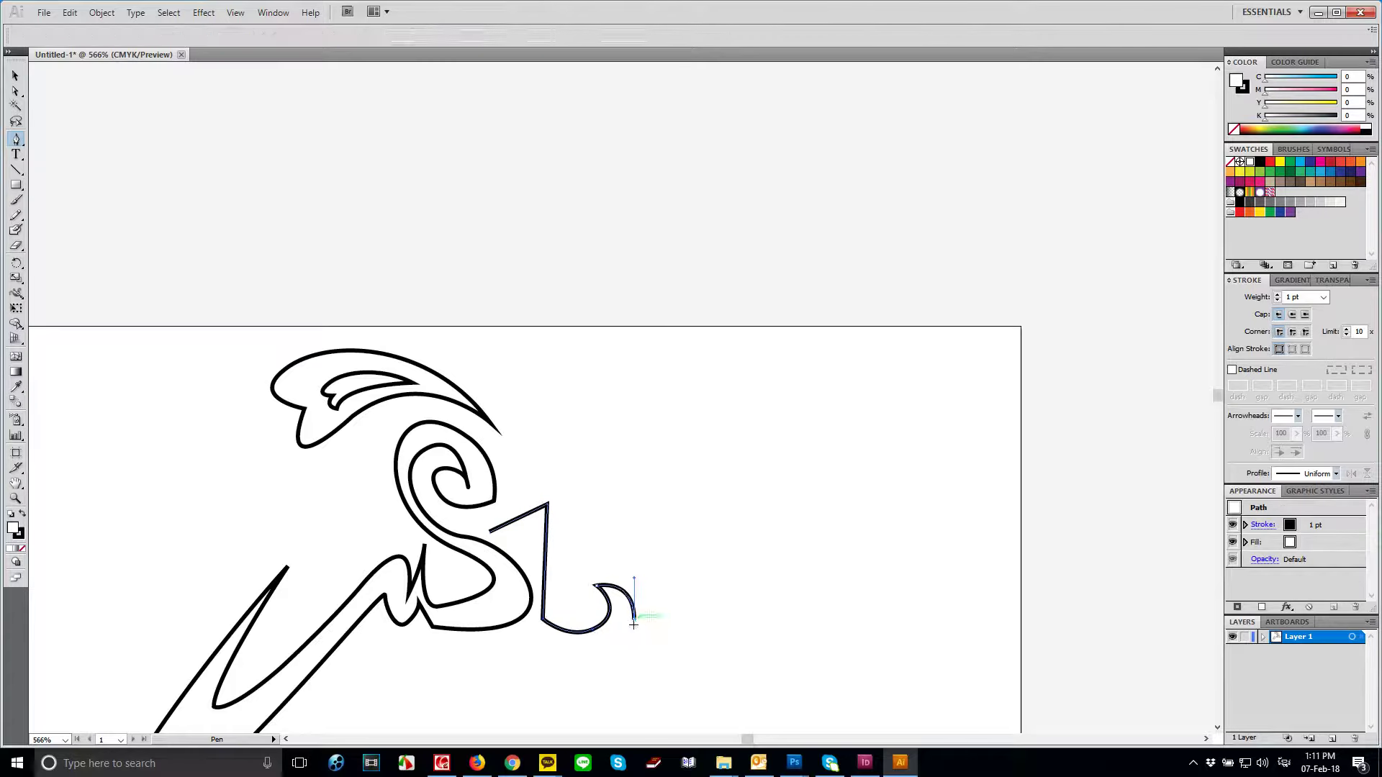
click(612, 633)
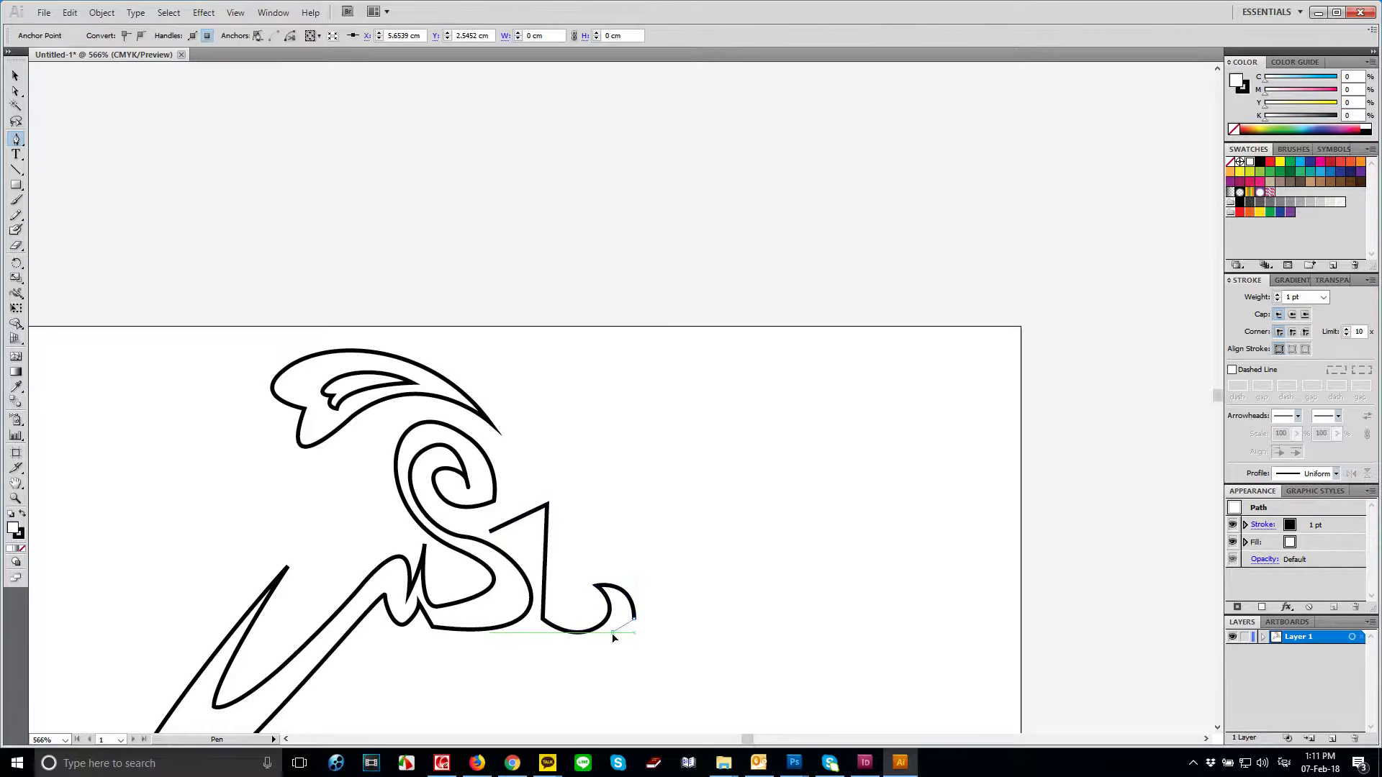
drag(596, 634, 597, 635)
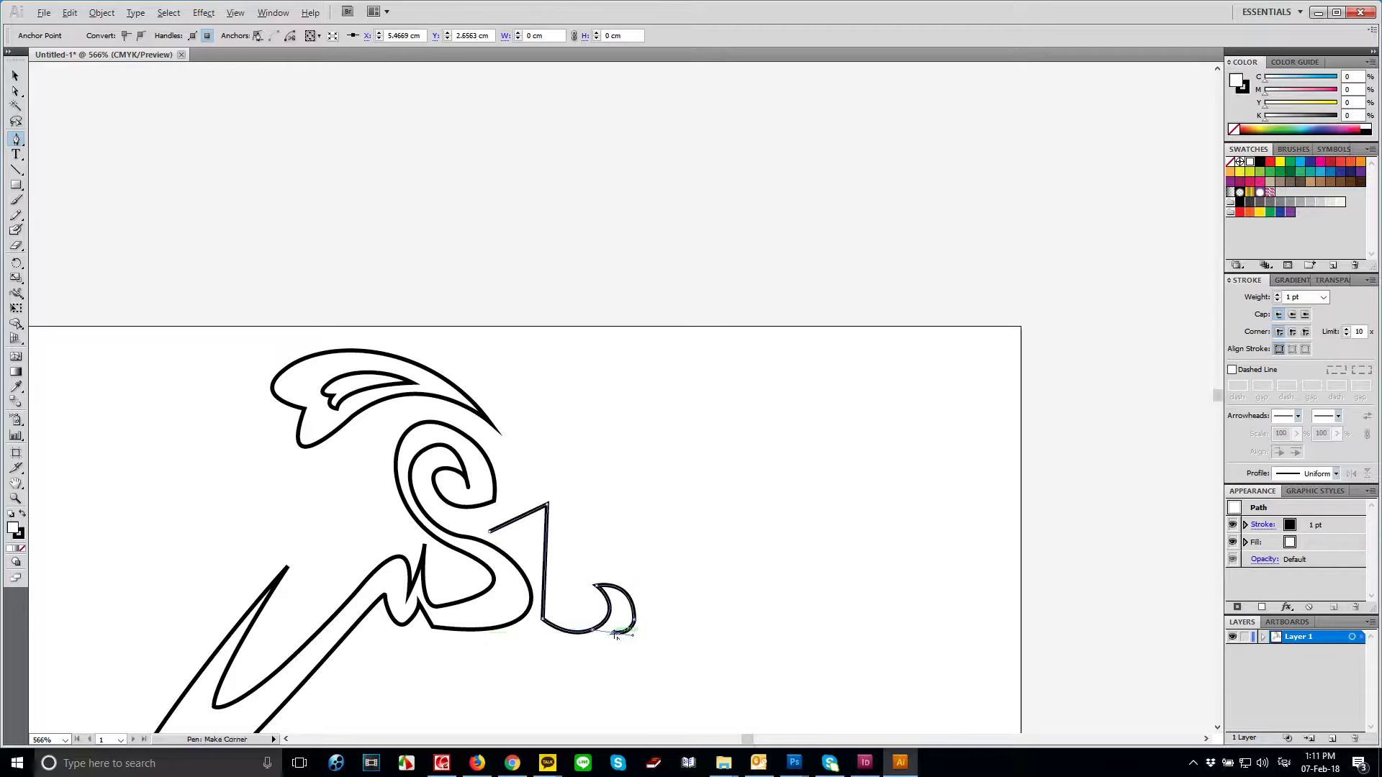
drag(694, 646, 775, 609)
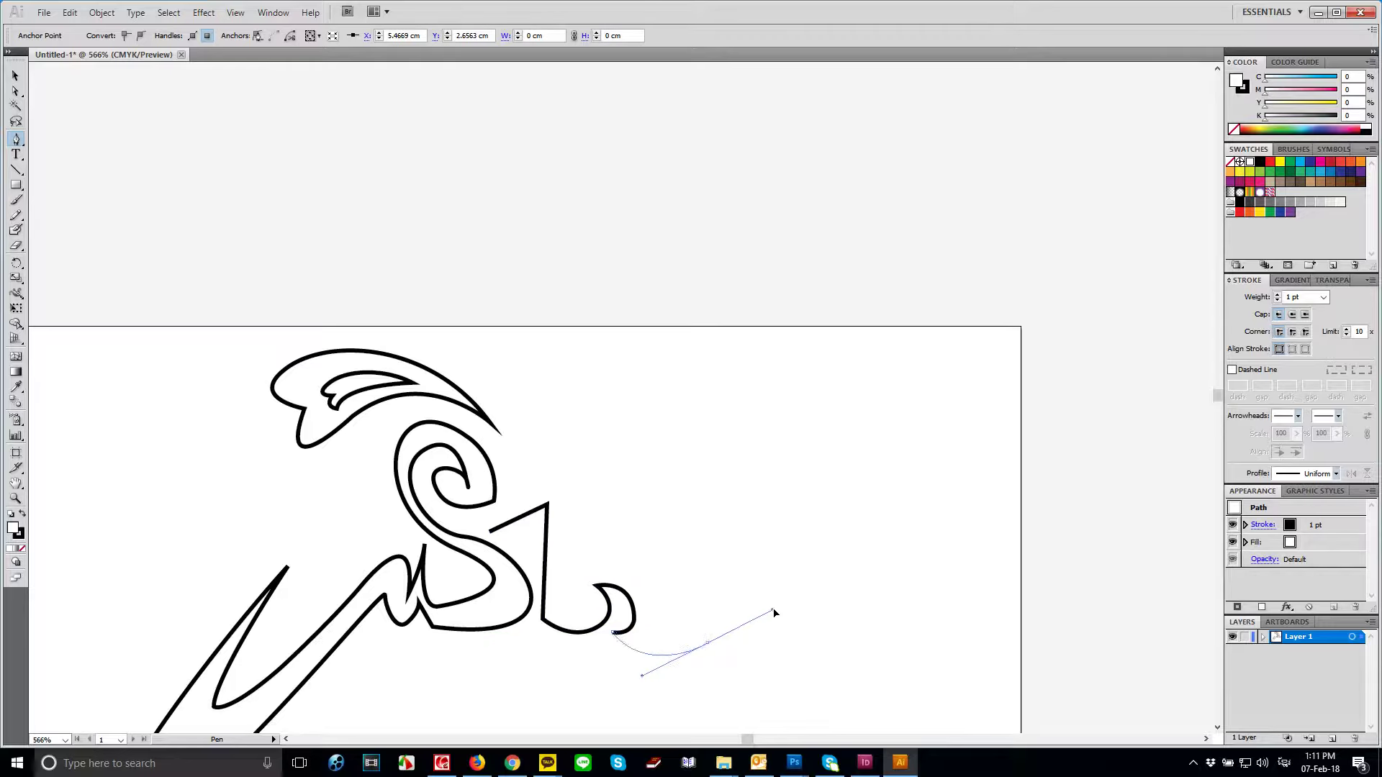
drag(617, 529, 525, 576)
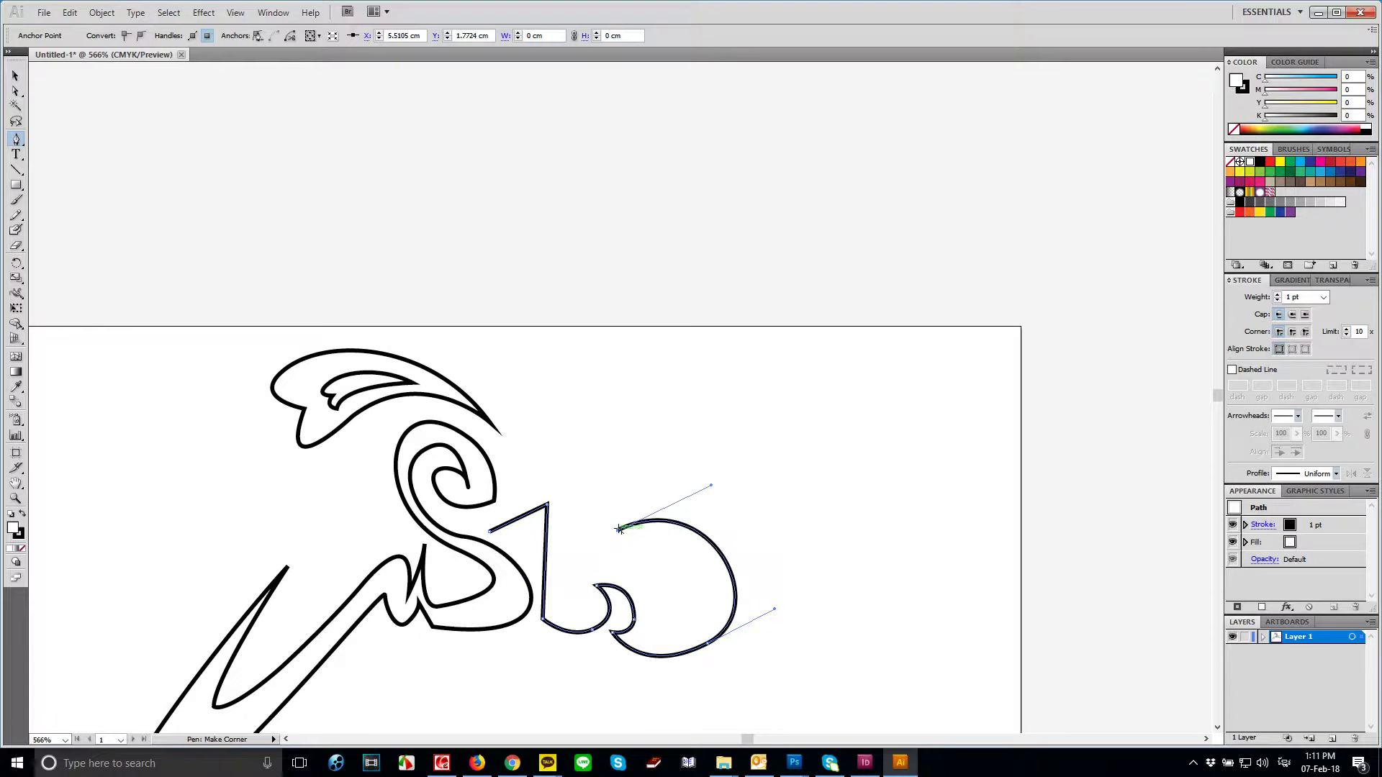
click(617, 529)
- Redraw the curve rising from the bowl's top and bring the outline back into the counter
drag(569, 468, 606, 420)
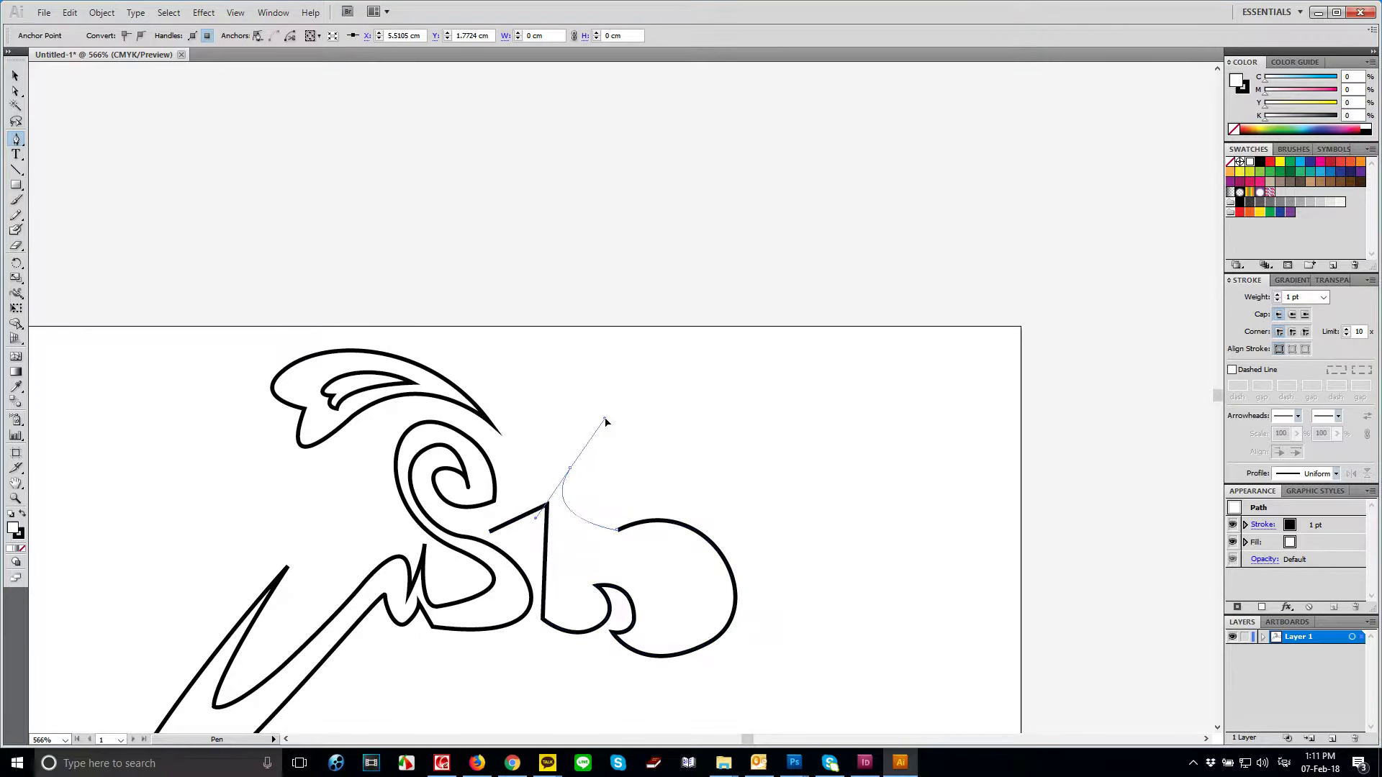
key(ctrl+z)
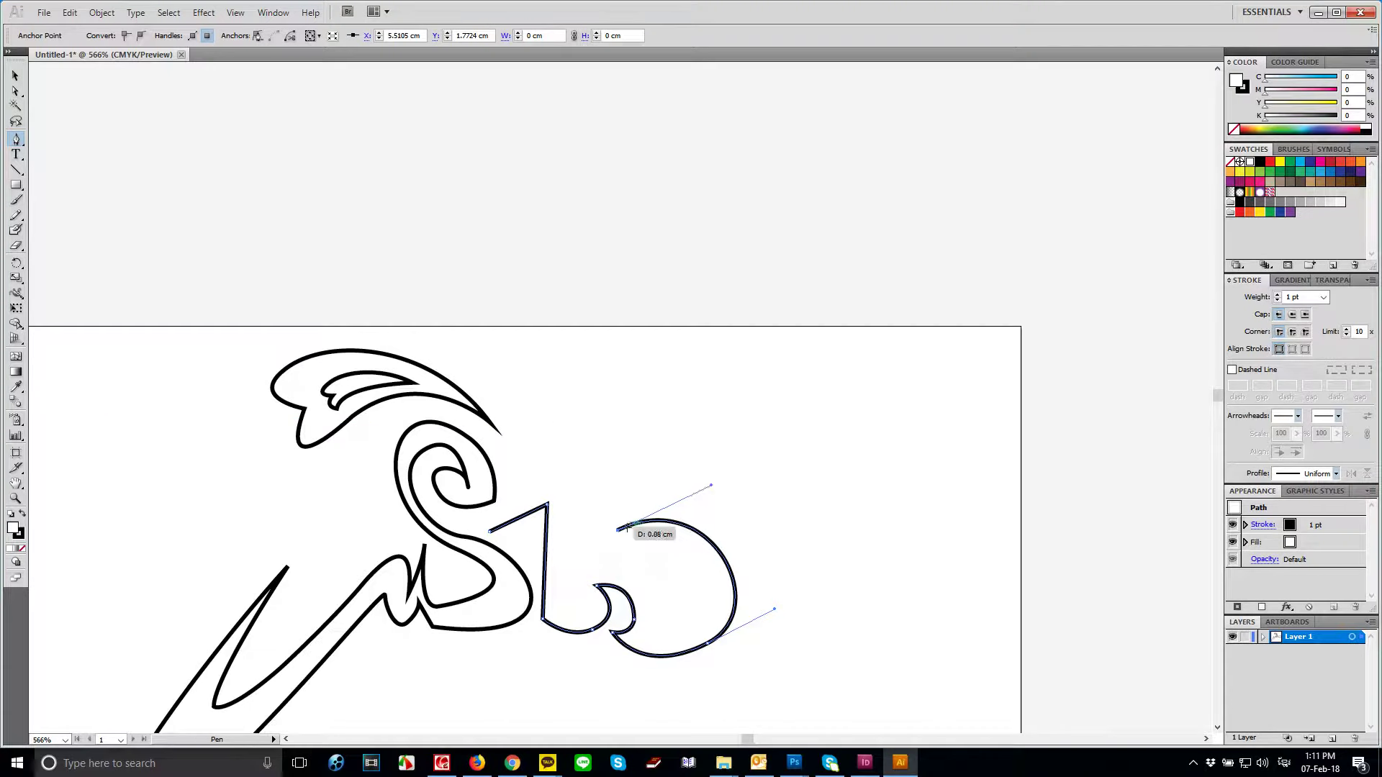
drag(596, 475, 631, 450)
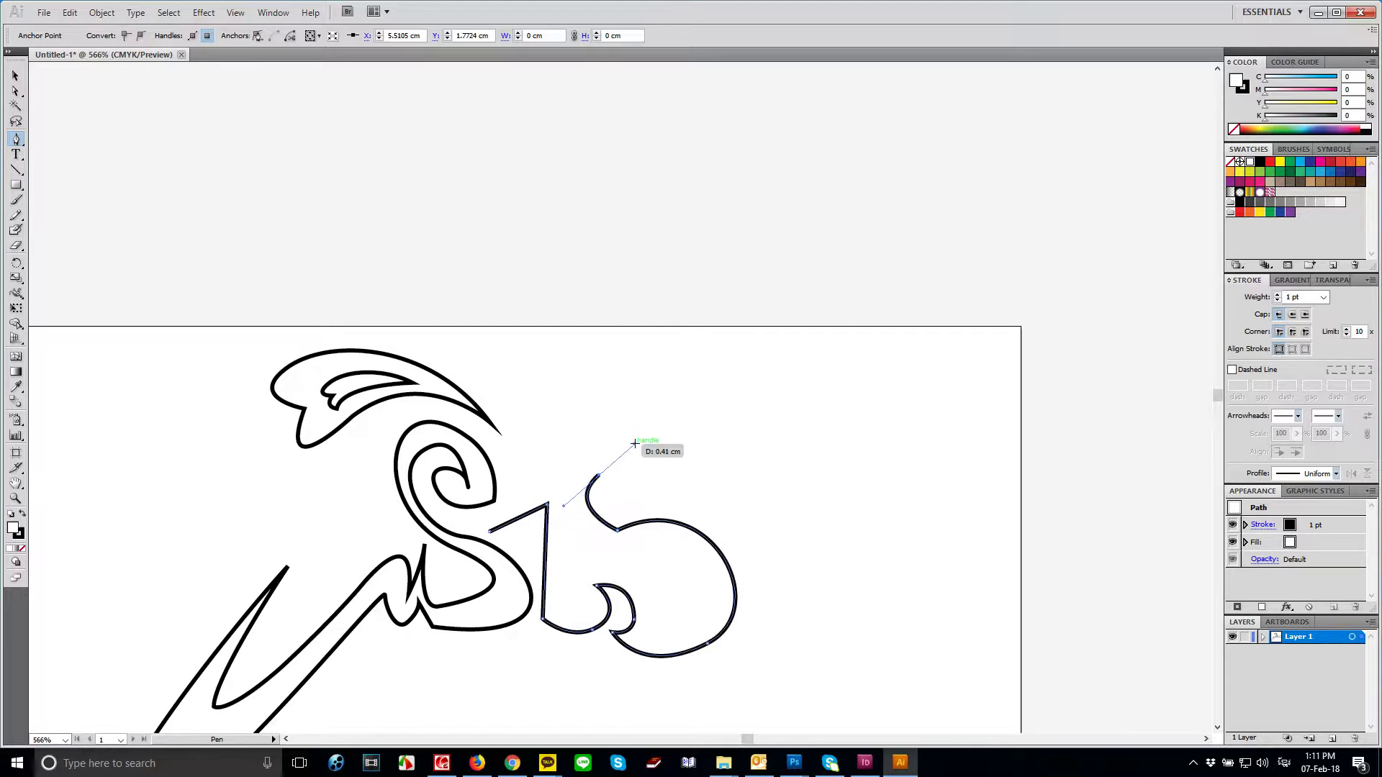
mouse_move(712, 462)
mouse_down()
mouse_move(760, 505)
mouse_move(741, 480)
mouse_move(663, 509)
mouse_move(706, 515)
mouse_up()
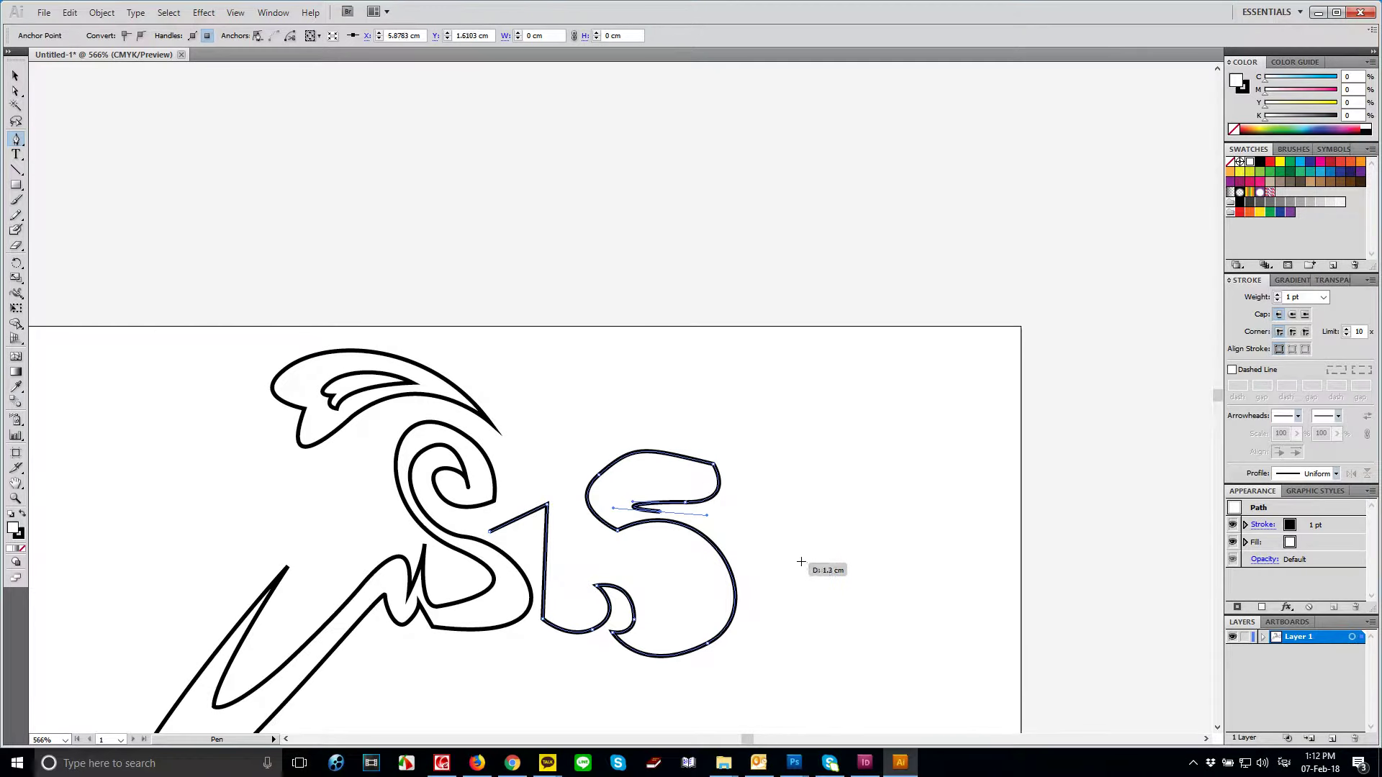
key(ctrl+z)
key(ctrl+z)
key(ctrl+z)
key(ctrl+z)
key(ctrl+z)
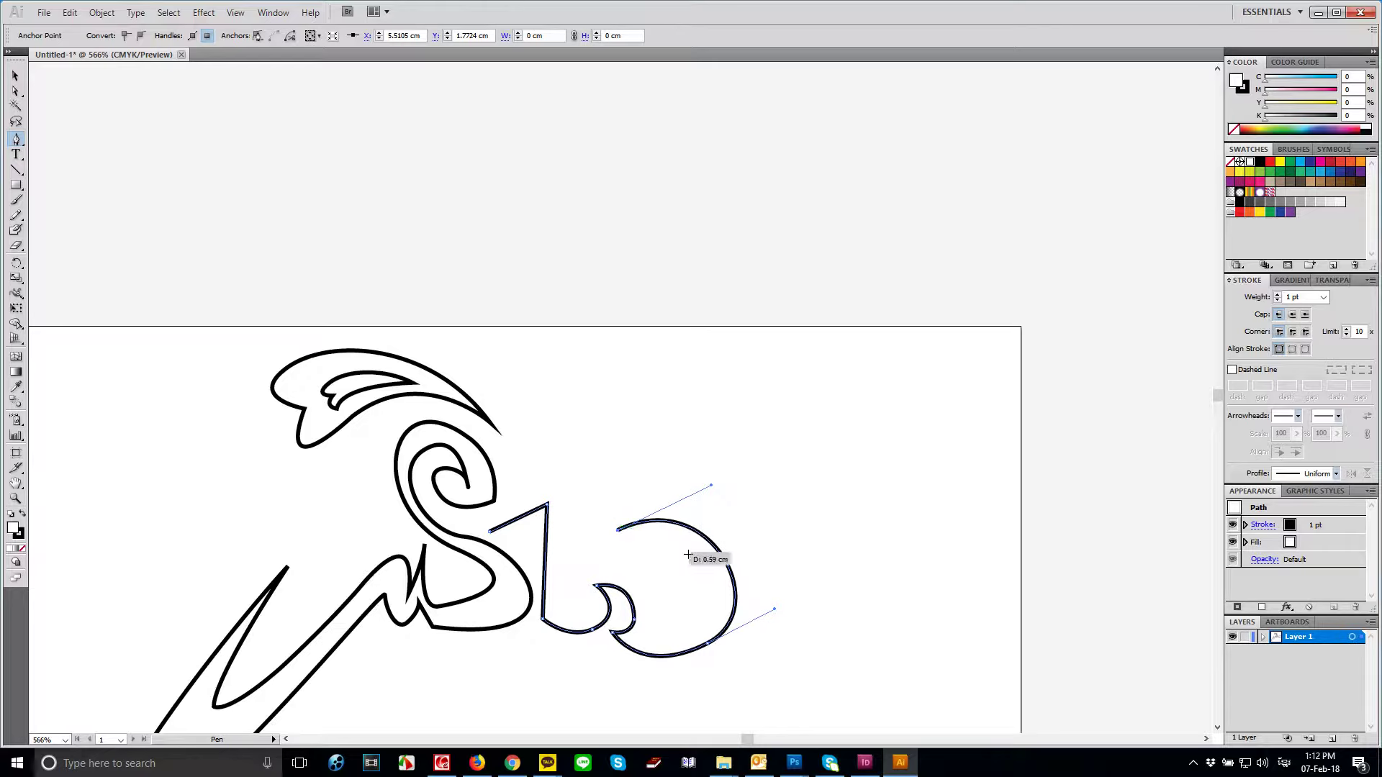
drag(695, 594, 673, 624)
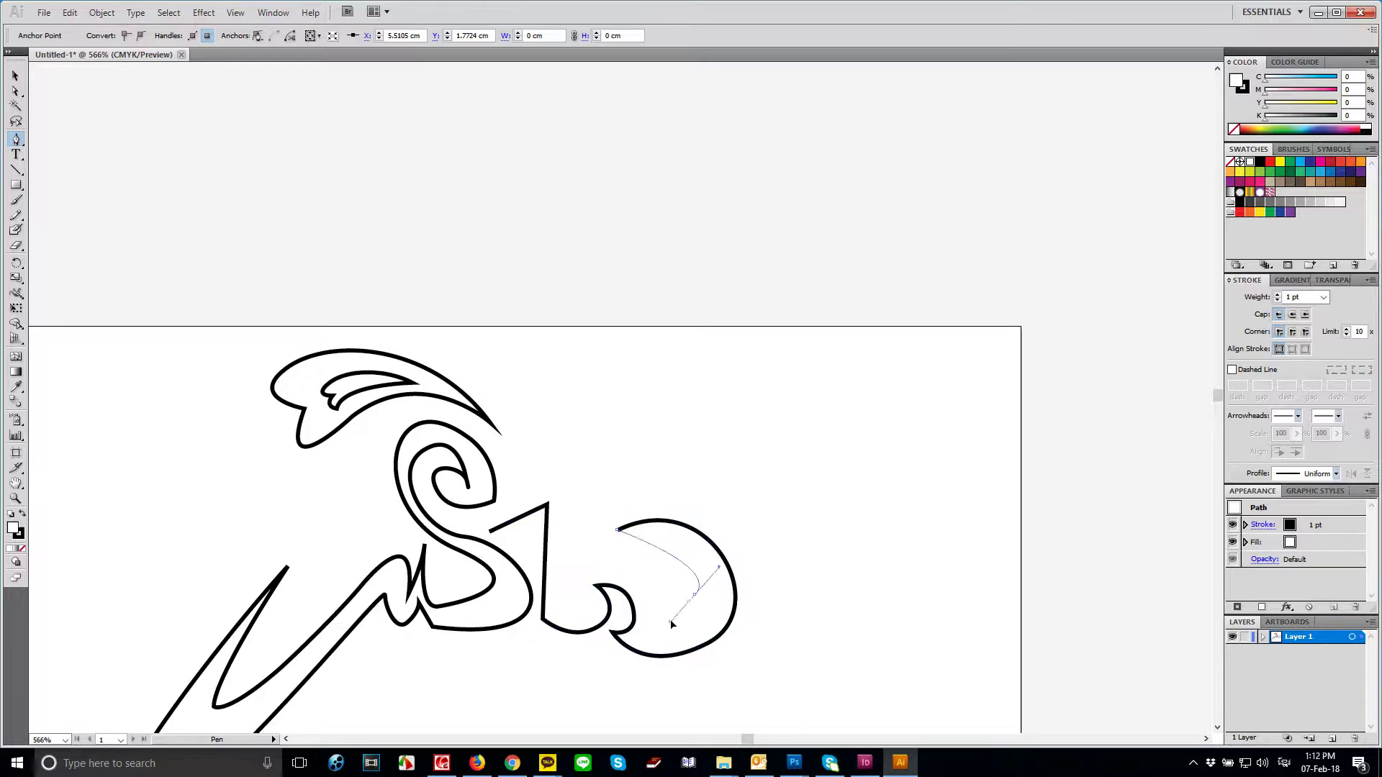
mouse_move(587, 569)
mouse_down()
mouse_move(503, 609)
mouse_move(569, 561)
mouse_up()
click(586, 570)
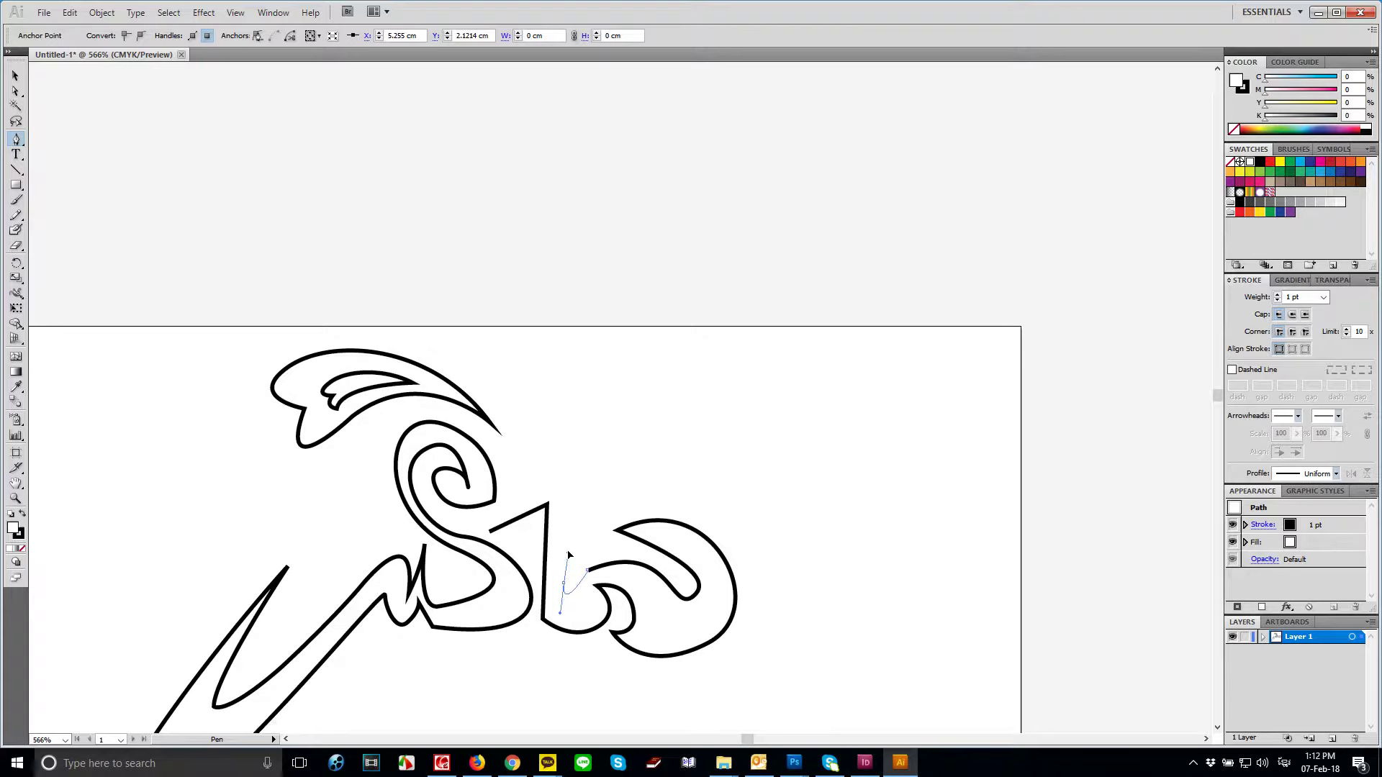
key(ctrl+z)
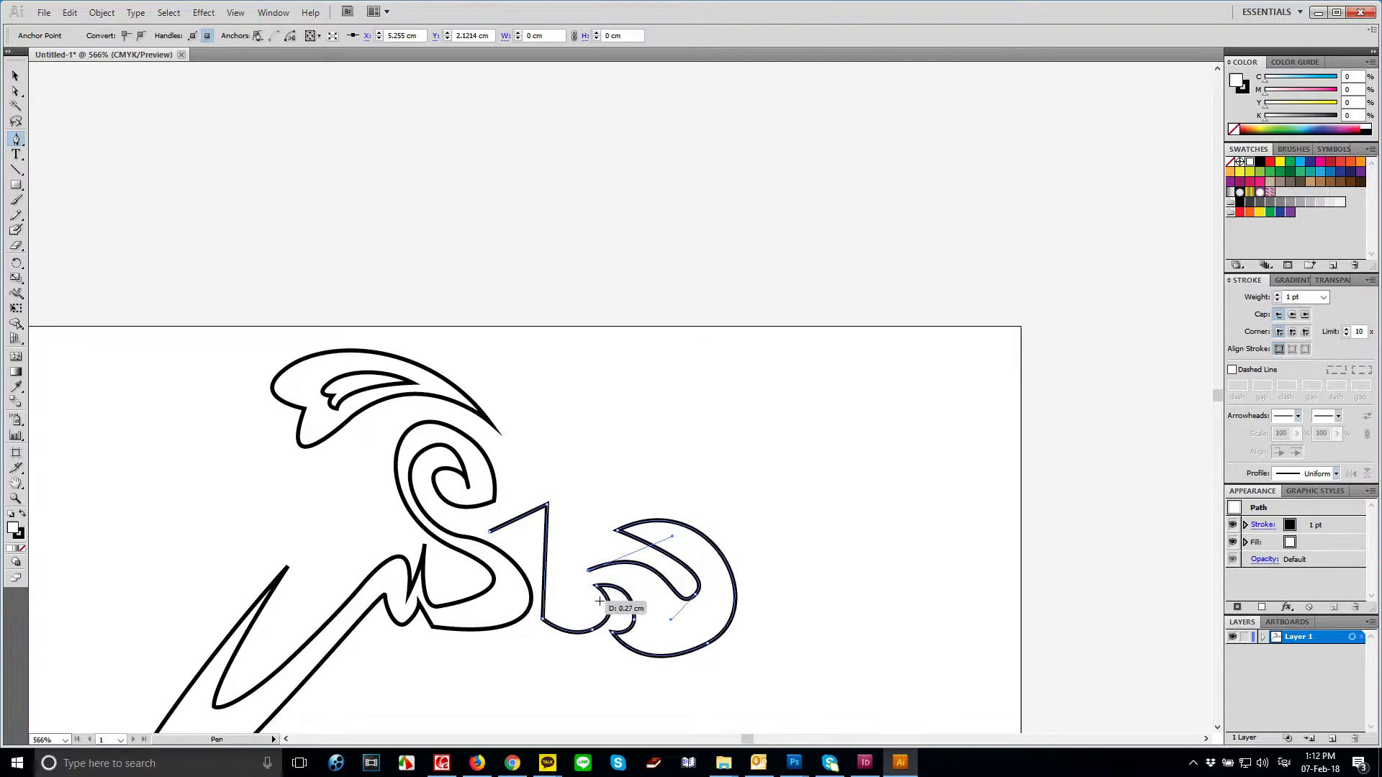
- Add a vertical stem point and close the curled letter outline with a smooth curve
drag(589, 568, 598, 511)
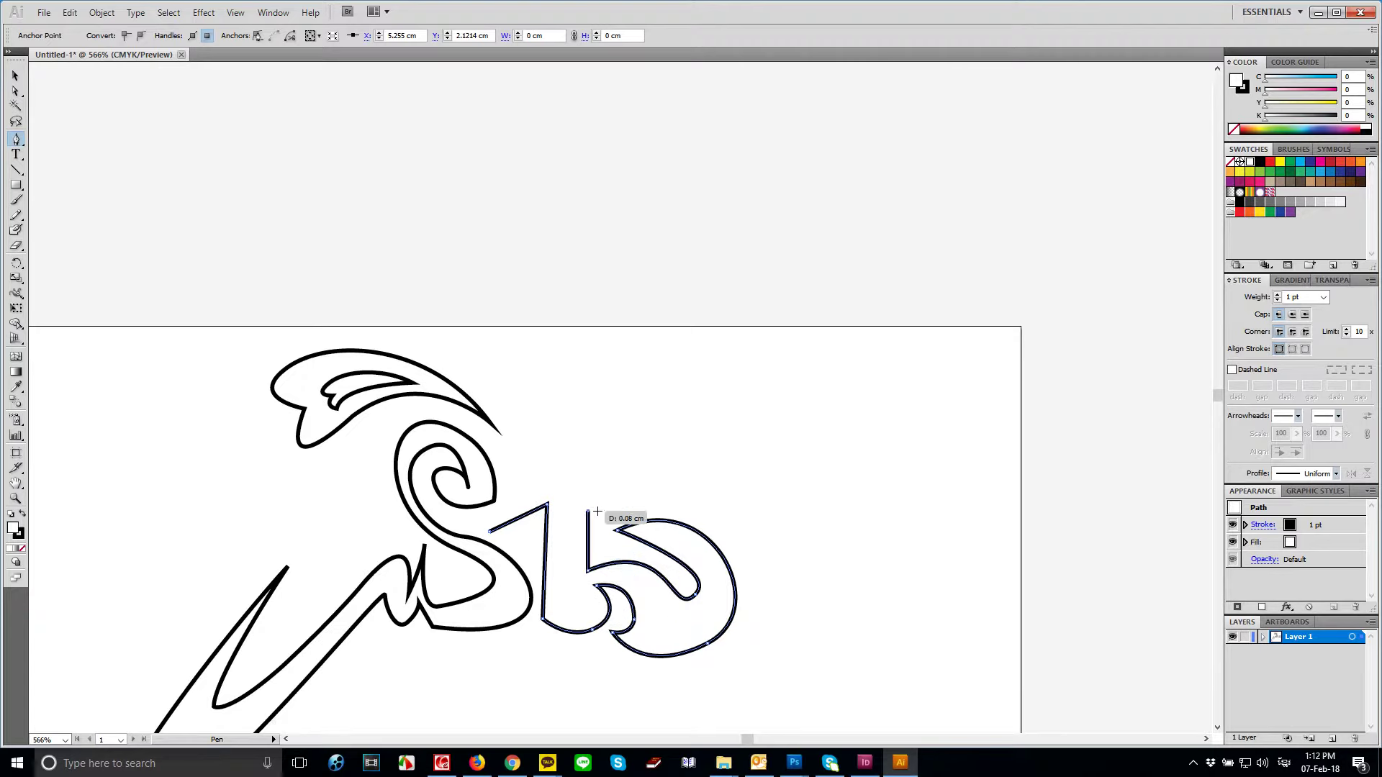
key(ctrl+z)
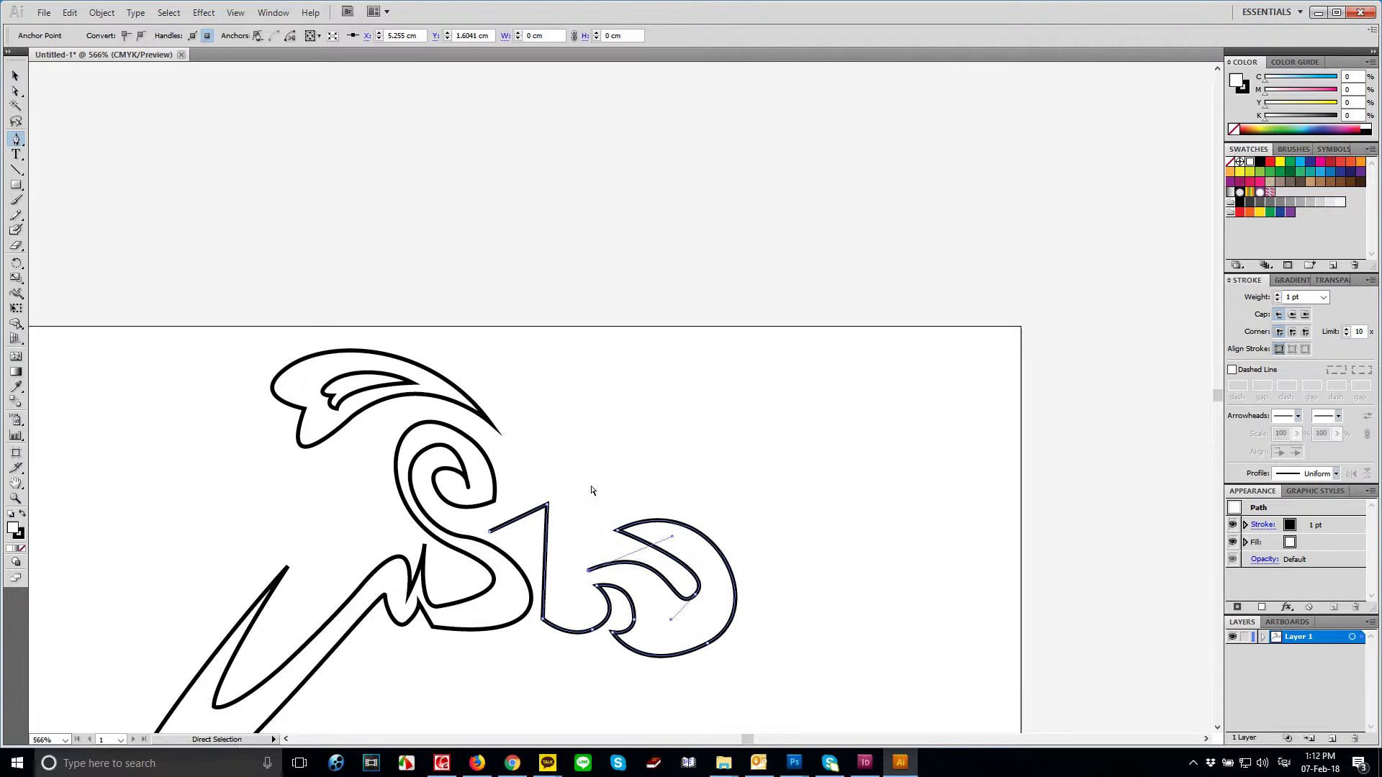
shift+click(588, 475)
click(490, 534)
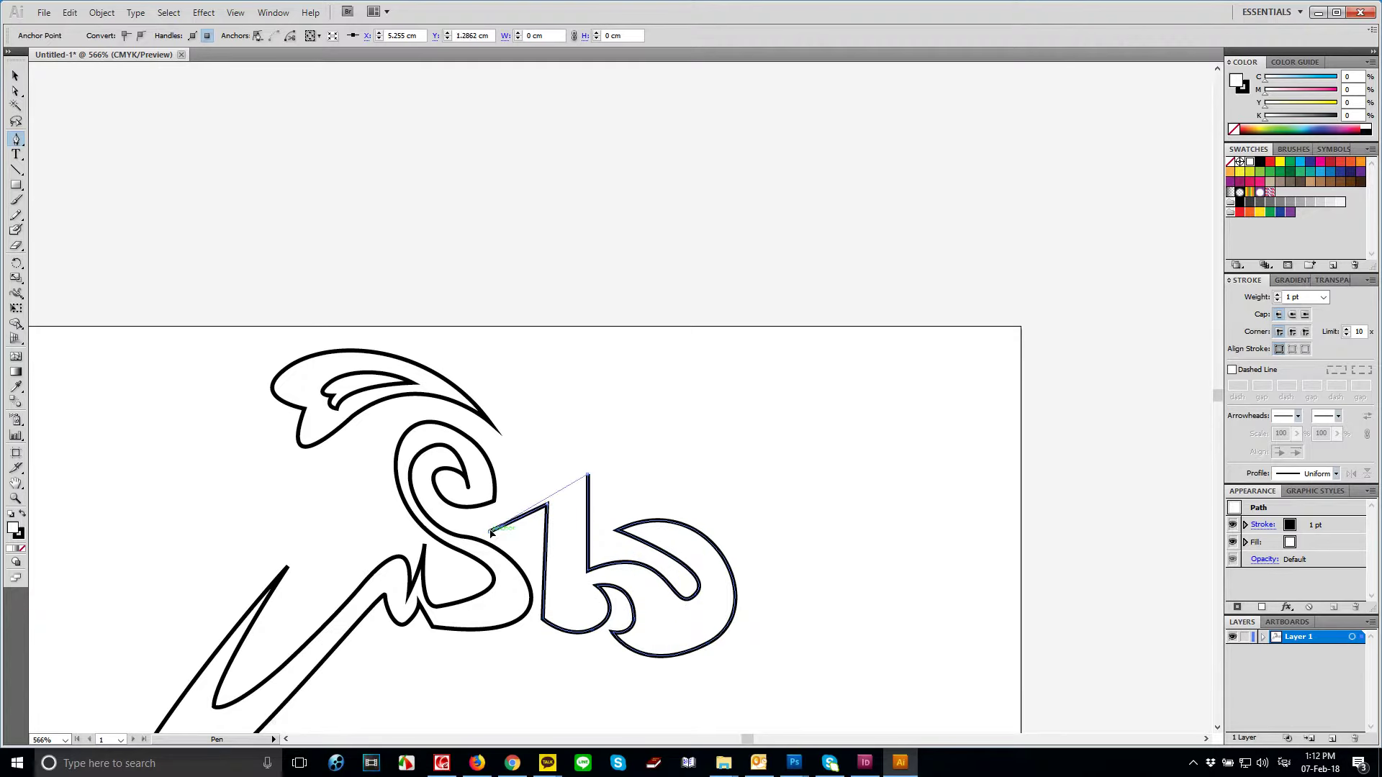
drag(490, 533, 418, 617)
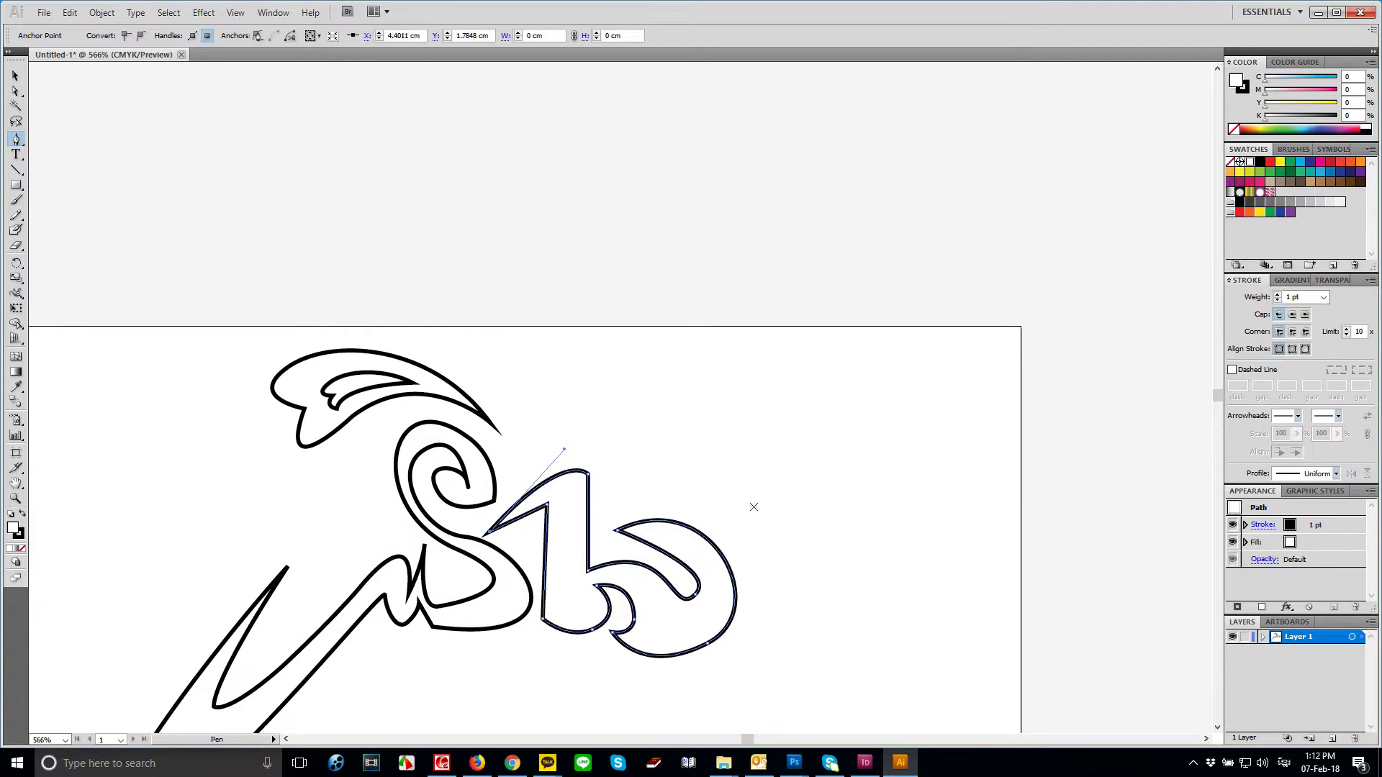
key(v)
click(763, 500)
key(p)
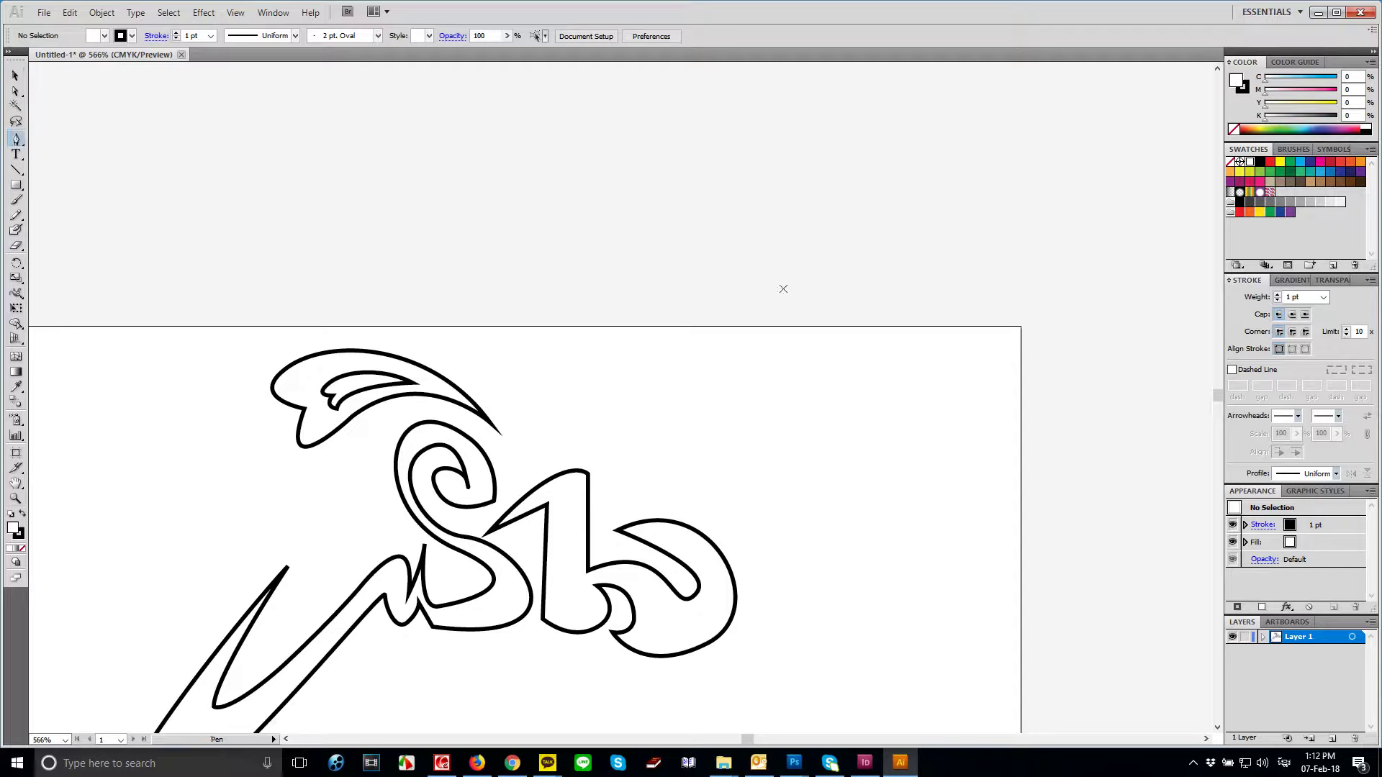
- Draw the swoosh's outer edge from its high hooked tip down to a small curl at the base
click(811, 213)
drag(796, 296, 681, 359)
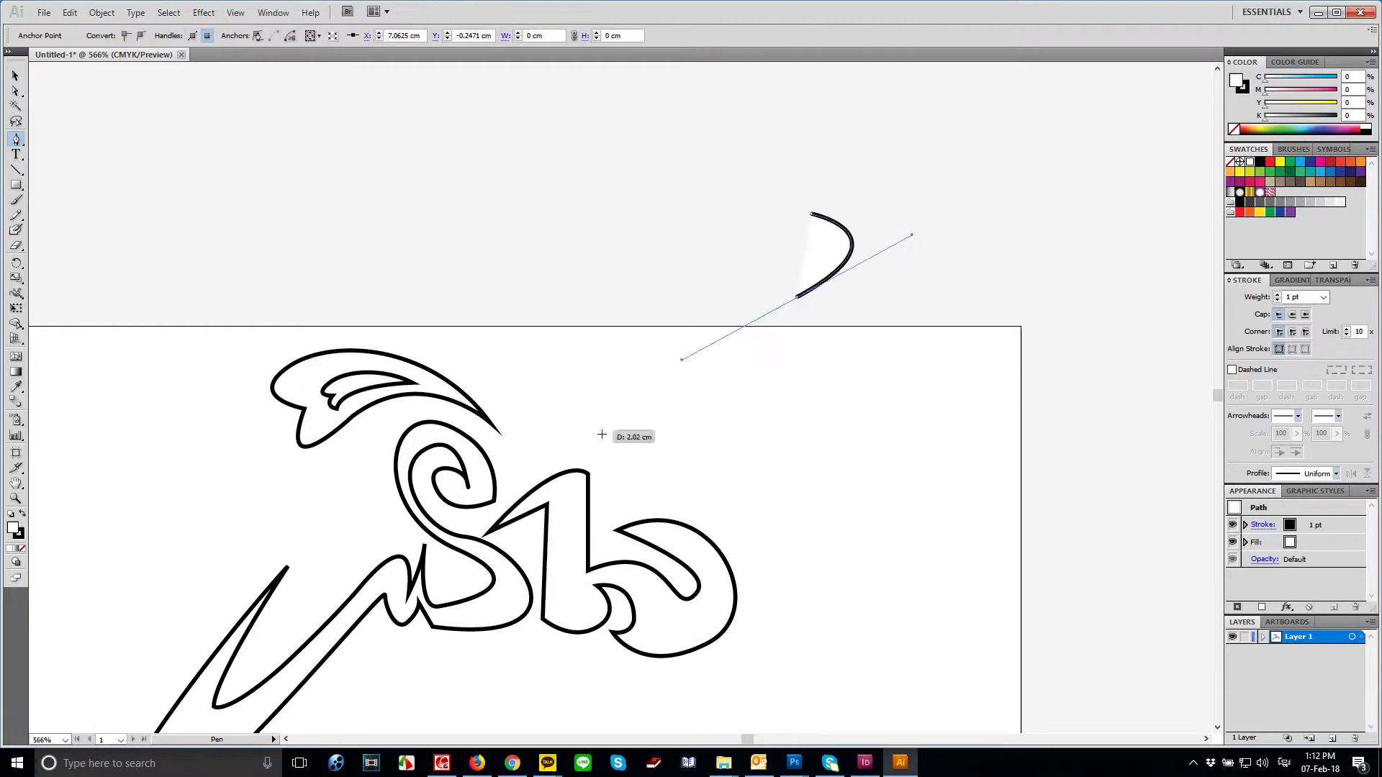
drag(576, 457, 615, 488)
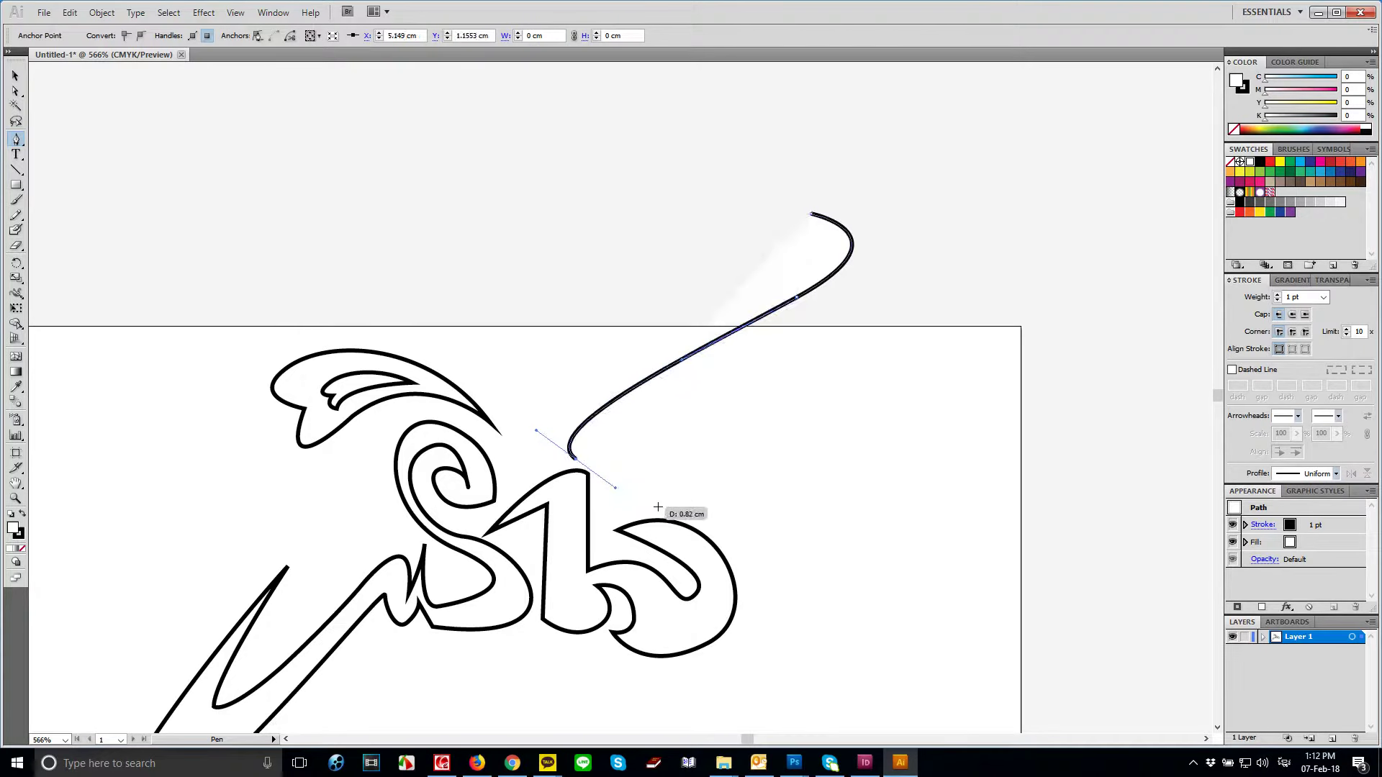
drag(663, 506, 704, 509)
click(731, 464)
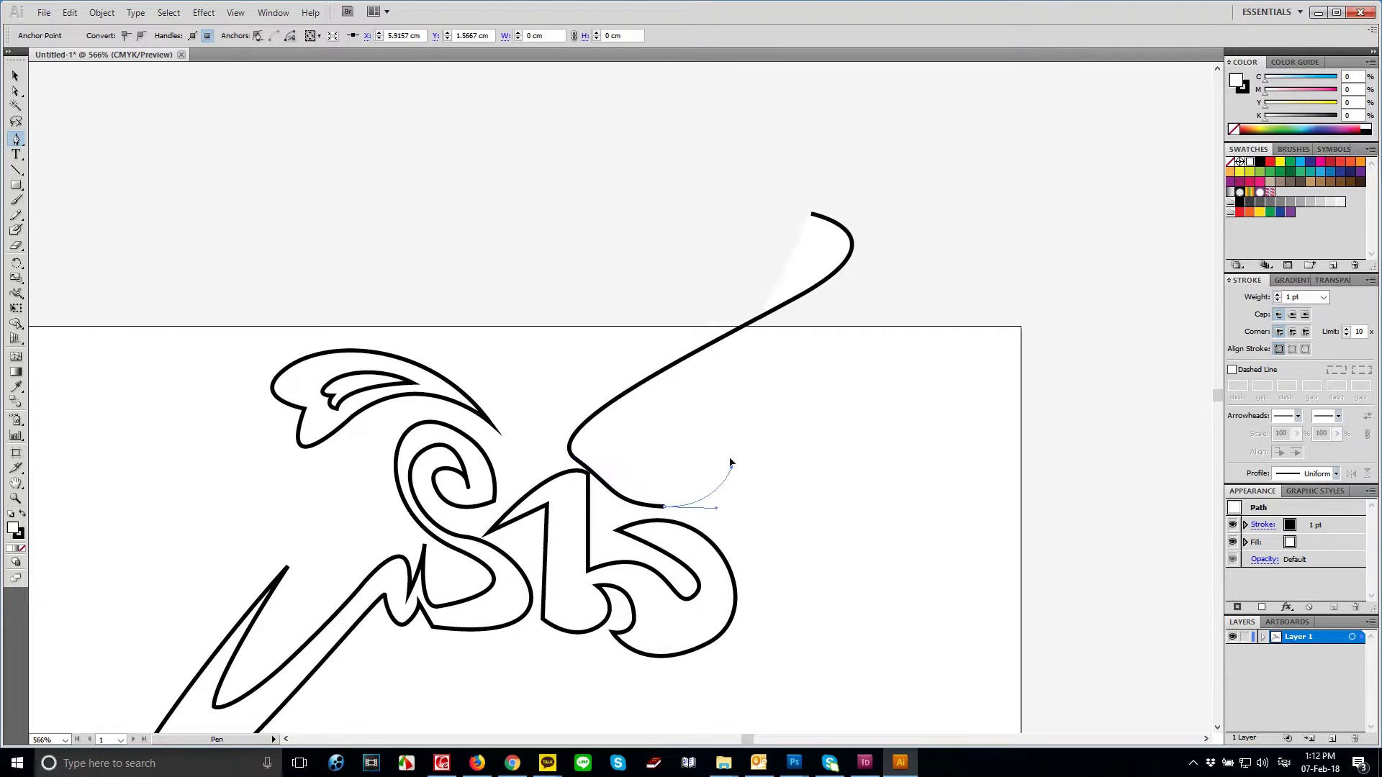
drag(647, 480, 638, 554)
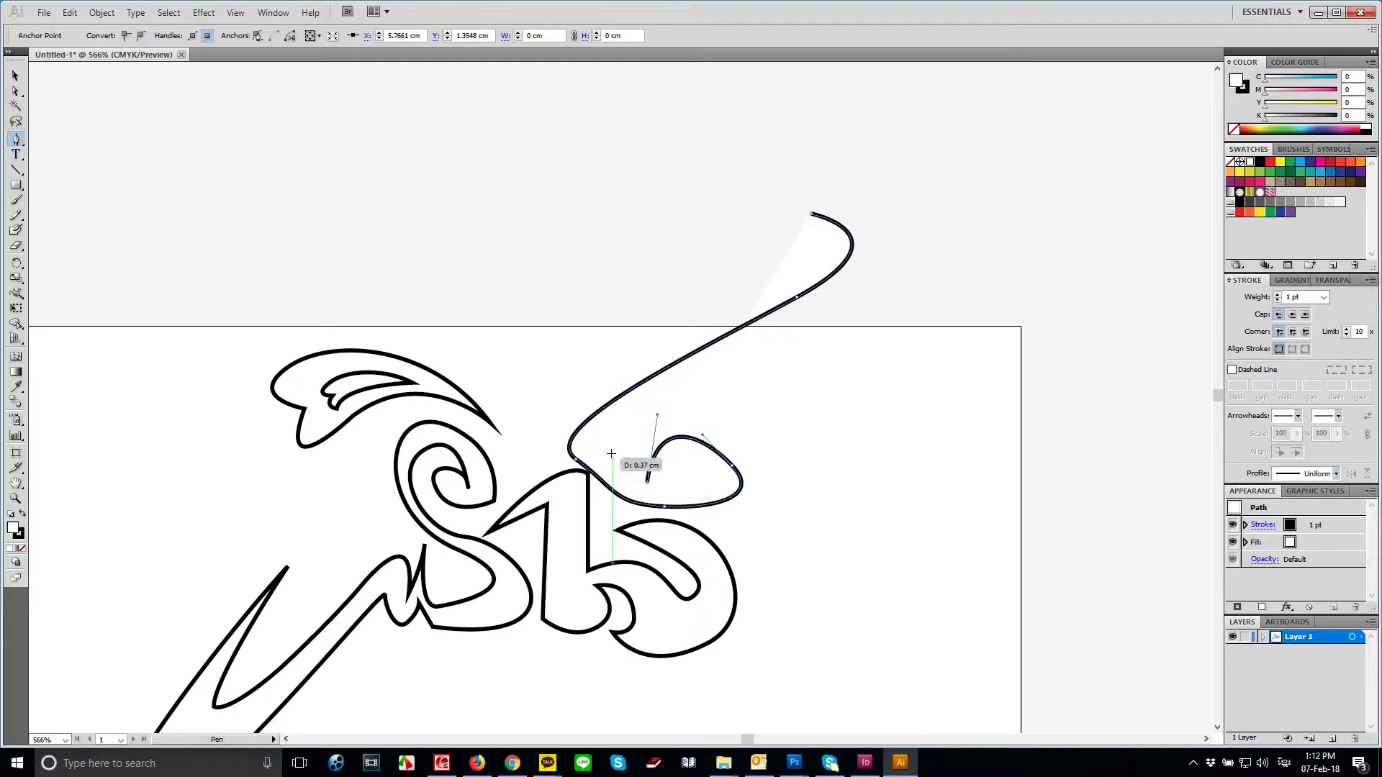
drag(611, 447, 636, 406)
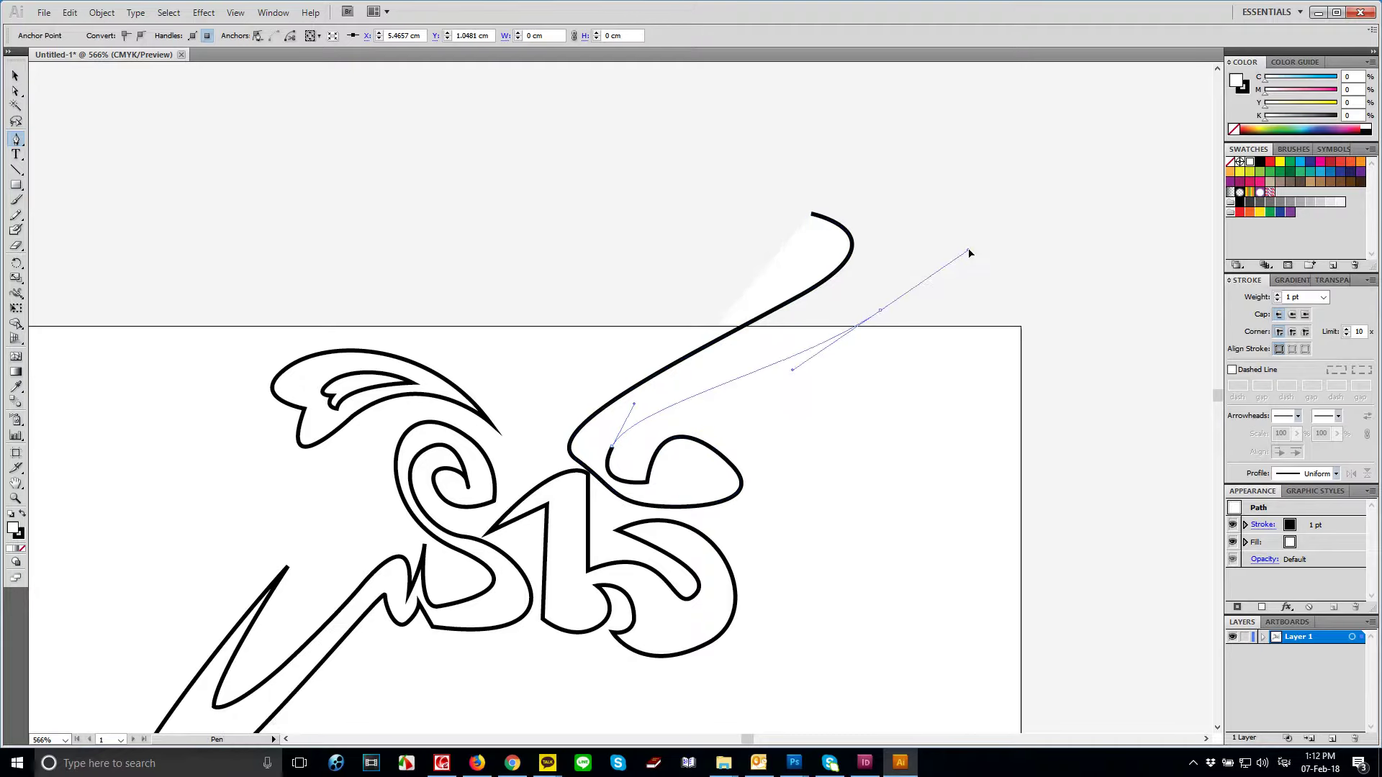
- Run the swoosh's inner edge back up and close the outline at the tip
click(890, 280)
drag(889, 281, 920, 218)
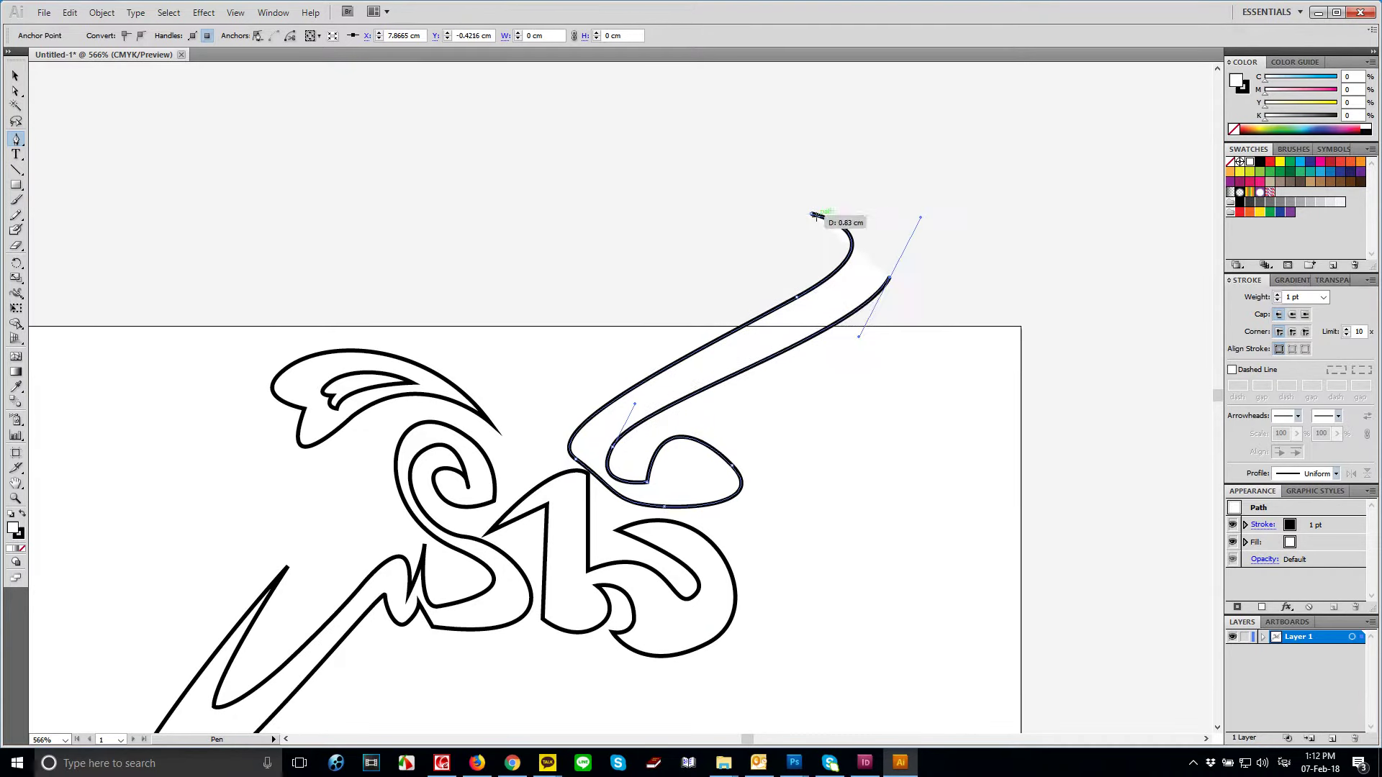
mouse_move(812, 213)
mouse_down()
mouse_move(710, 254)
mouse_move(785, 227)
mouse_up()
key(v)
click(896, 477)
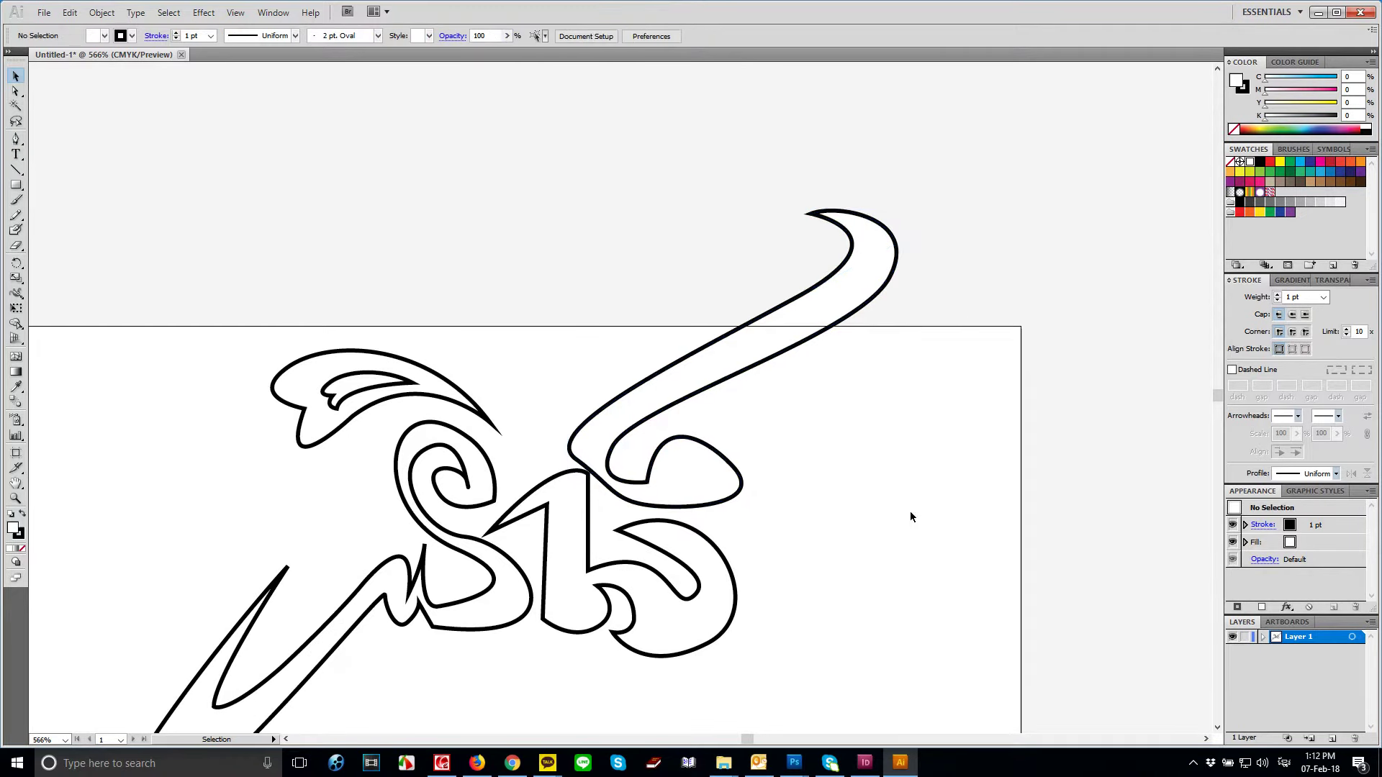
- Reposition the curl's anchors and handles to smooth the swoosh's lower-left bend
scroll(652, 496, up, 3)
key(a)
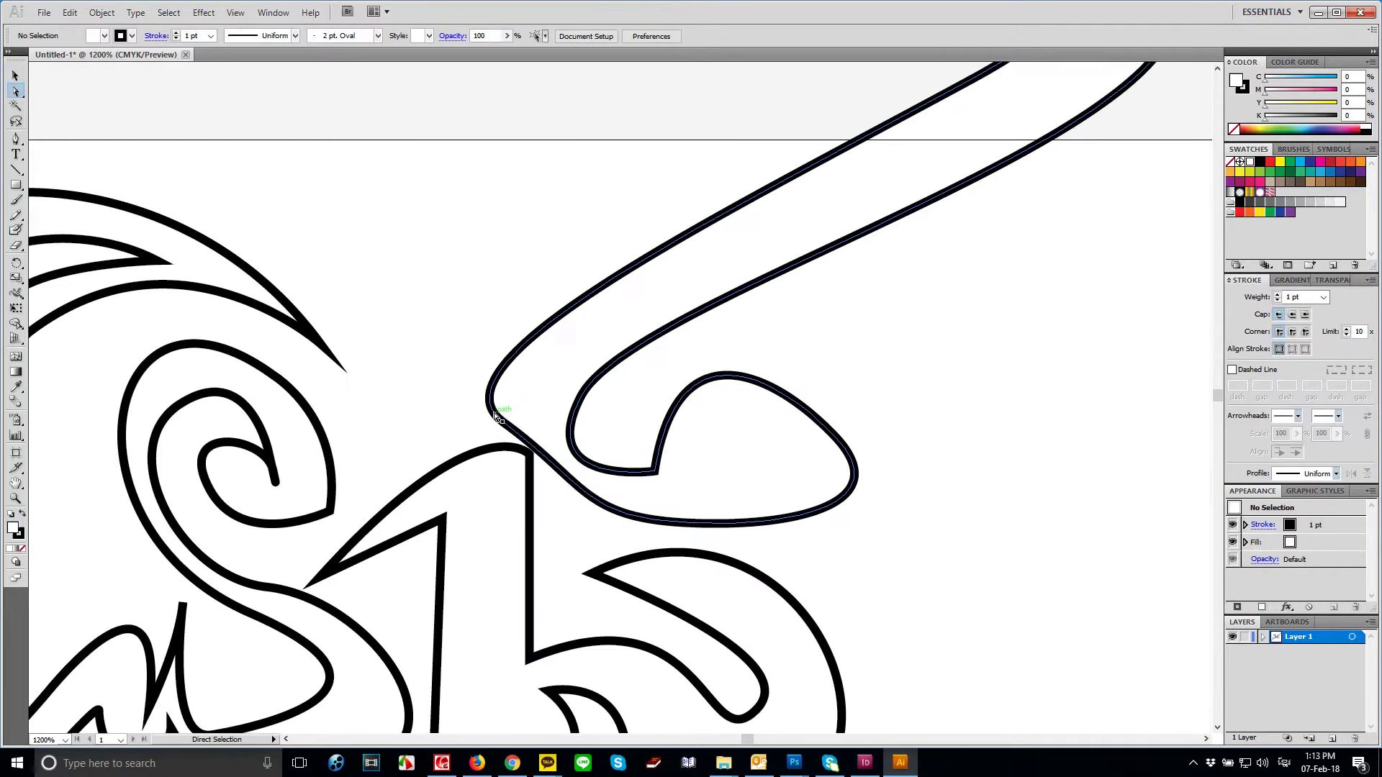
click(494, 416)
mouse_move(502, 425)
mouse_down()
mouse_move(565, 479)
mouse_move(561, 496)
mouse_up()
drag(507, 405, 510, 382)
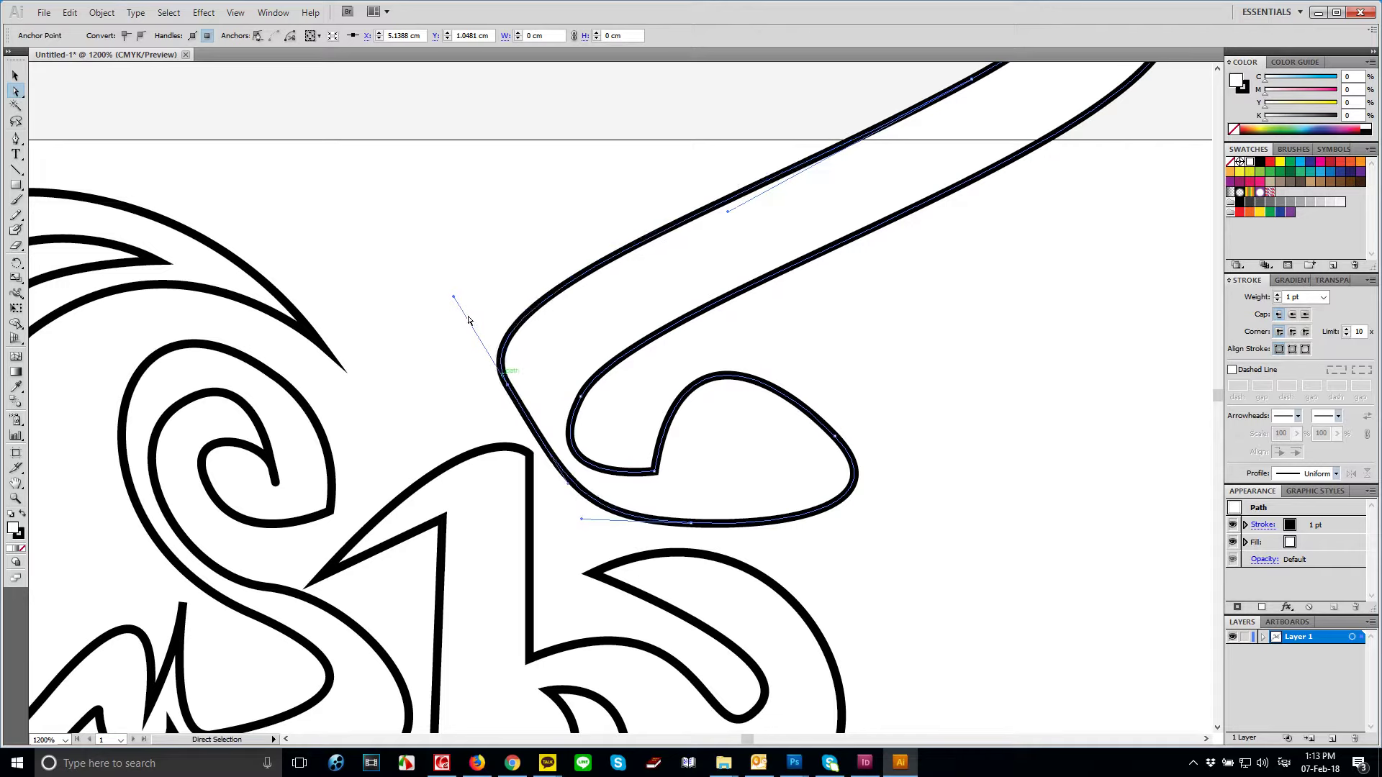
drag(454, 297, 473, 245)
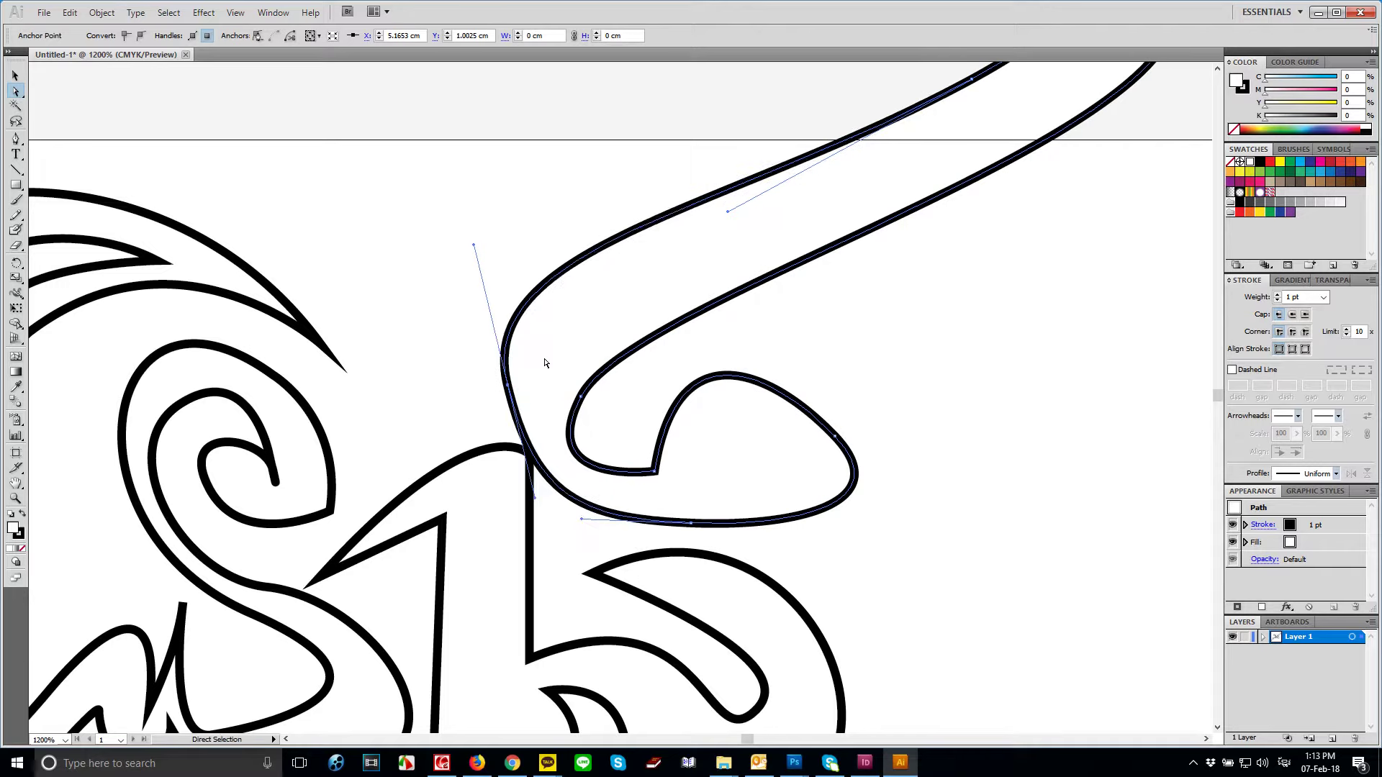
drag(507, 391, 521, 389)
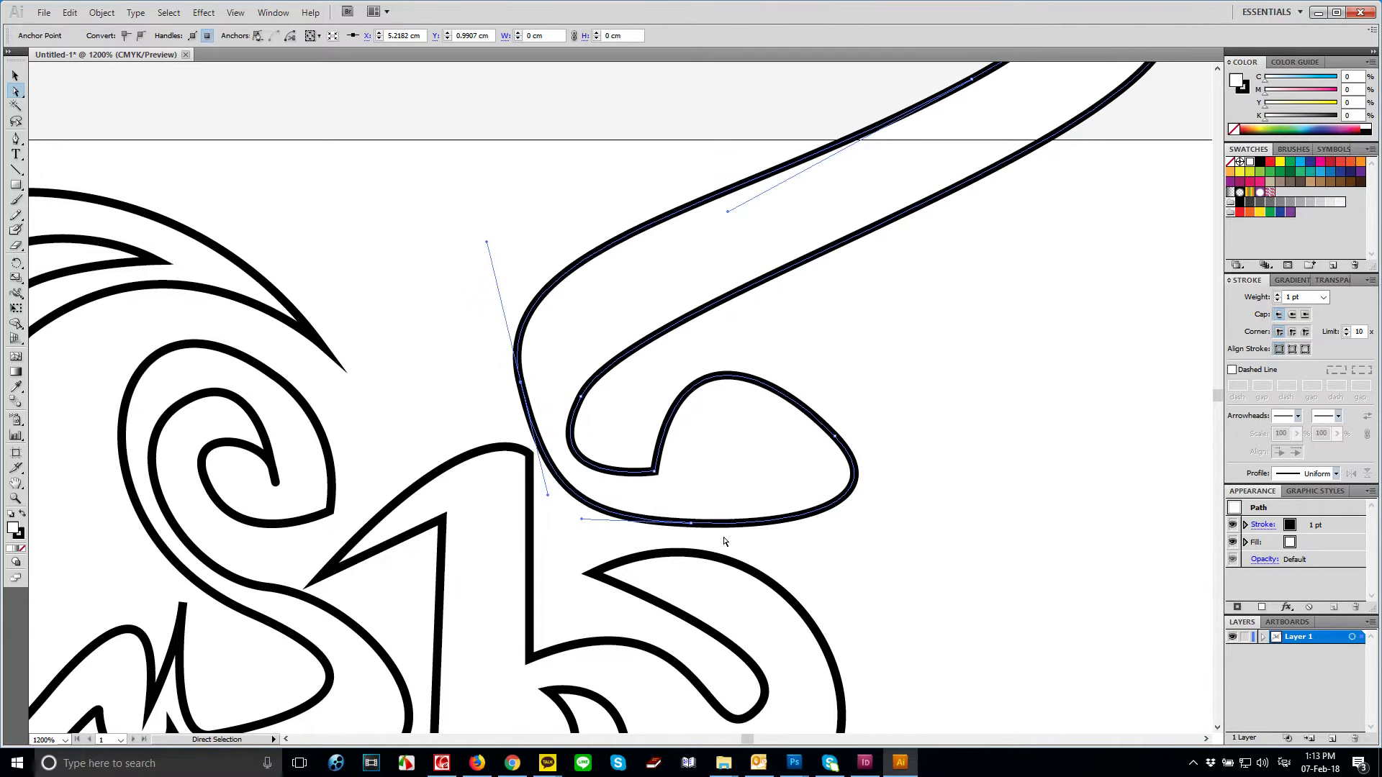
drag(655, 478, 679, 475)
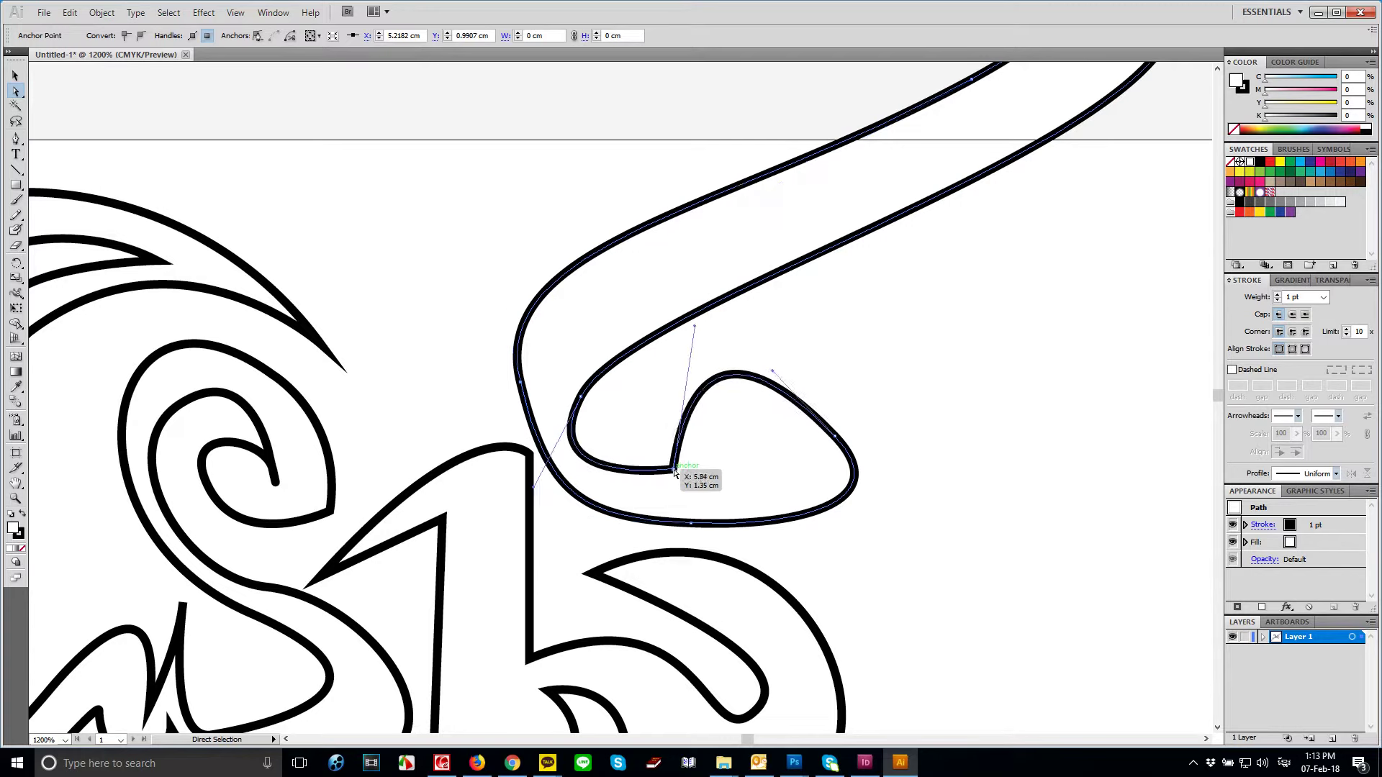
- Reshape the hook's inner curve, raising its upper anchor to straighten the diagonal
click(586, 395)
drag(588, 395, 603, 389)
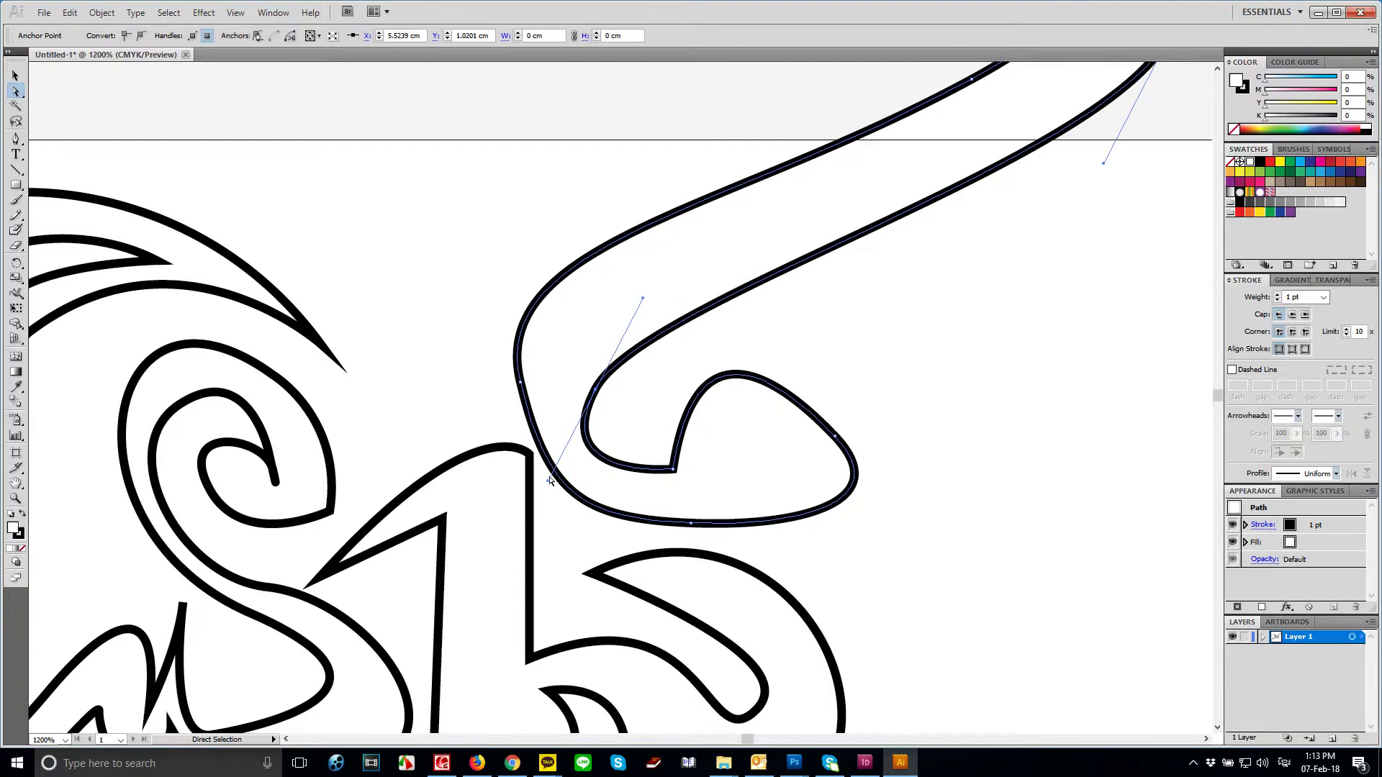
click(520, 381)
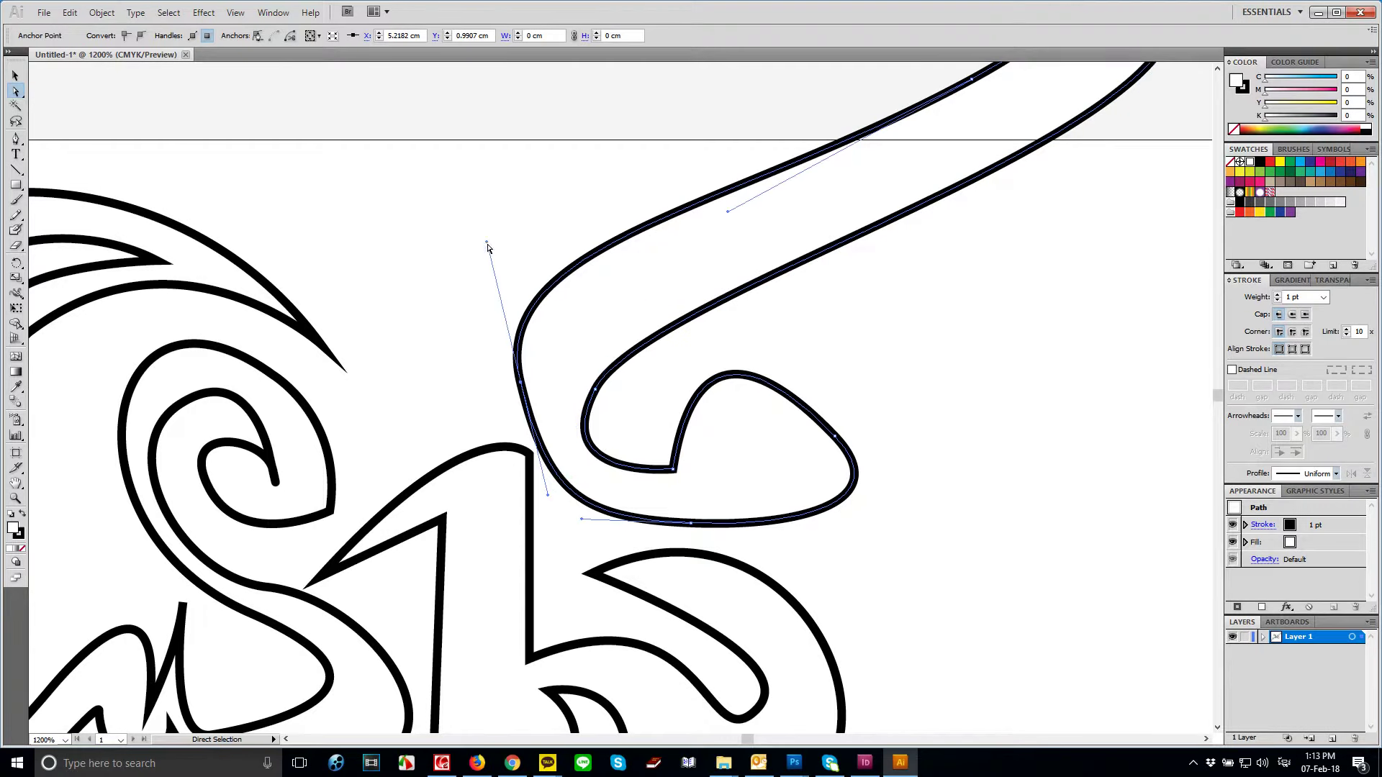
drag(487, 248, 502, 243)
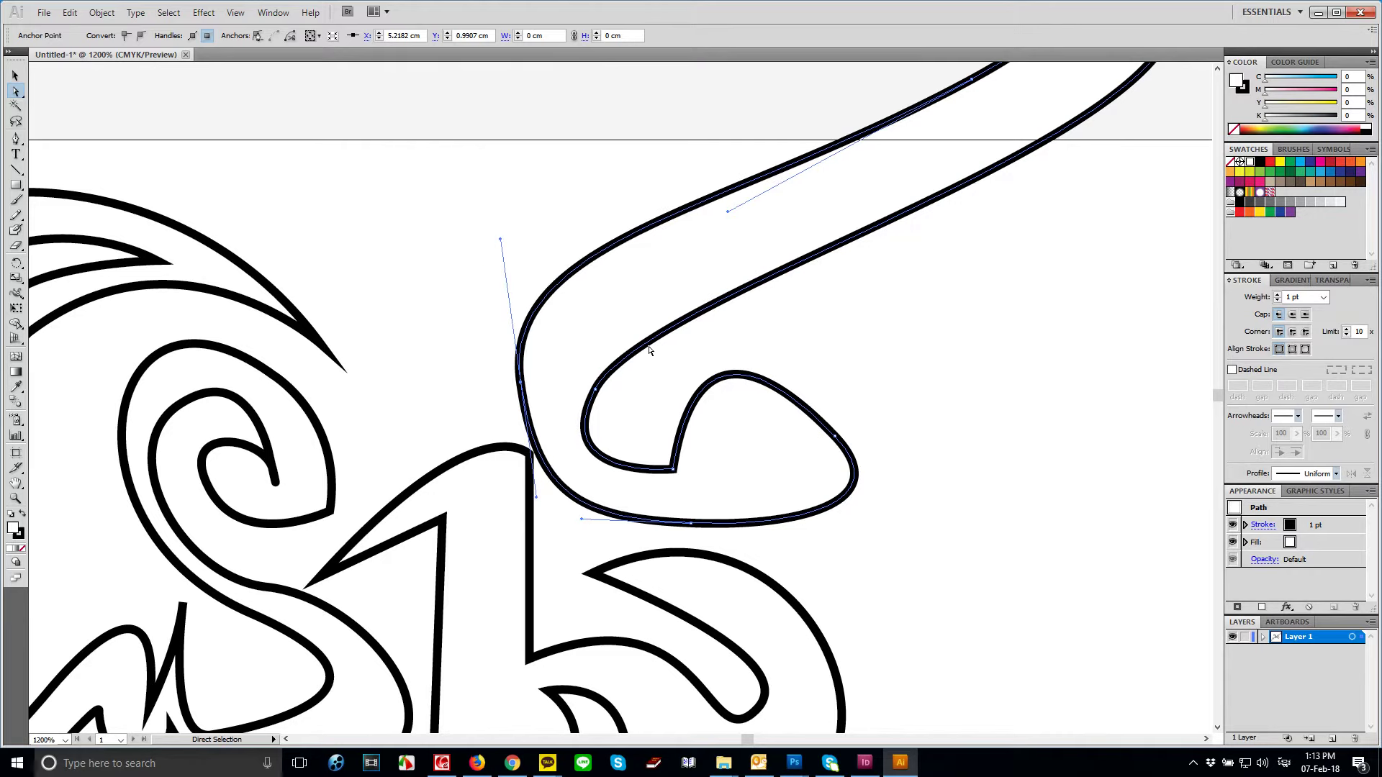
click(714, 524)
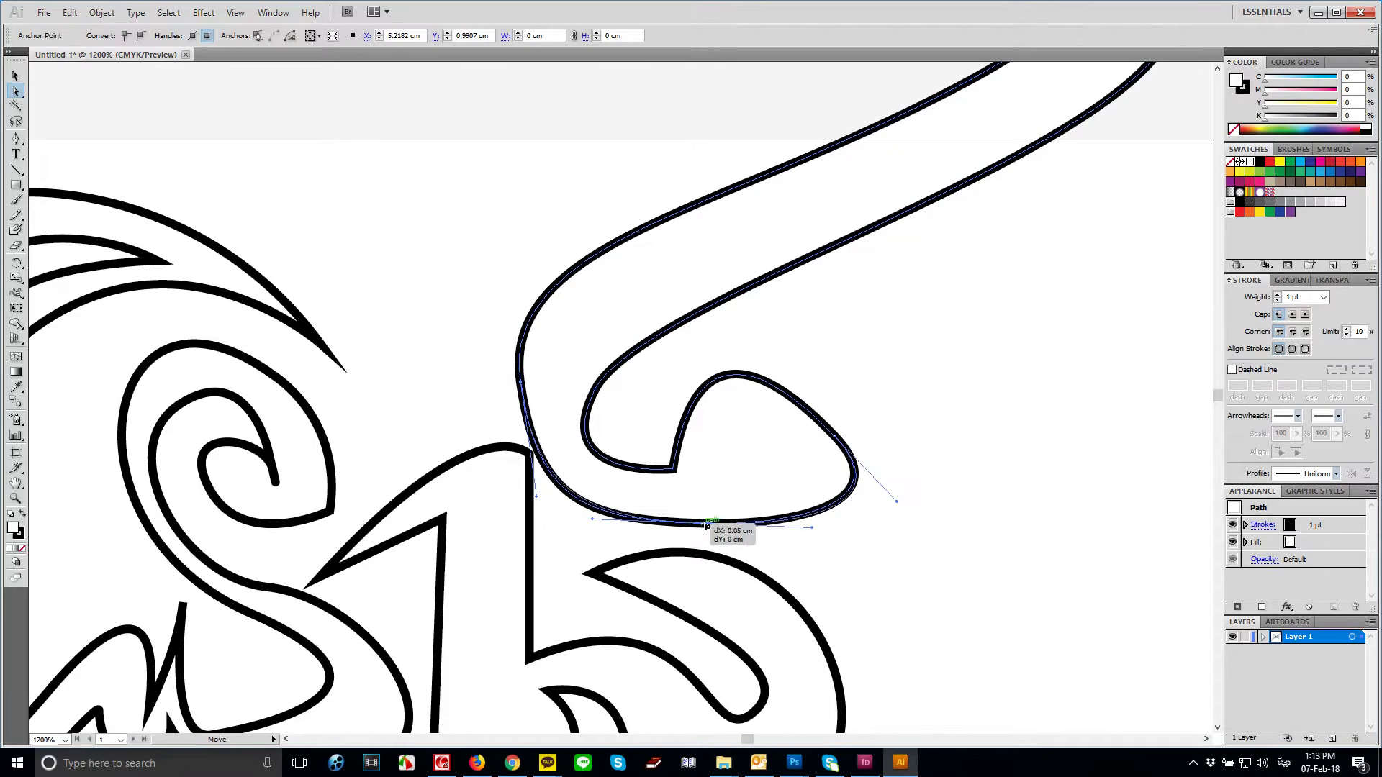
click(889, 552)
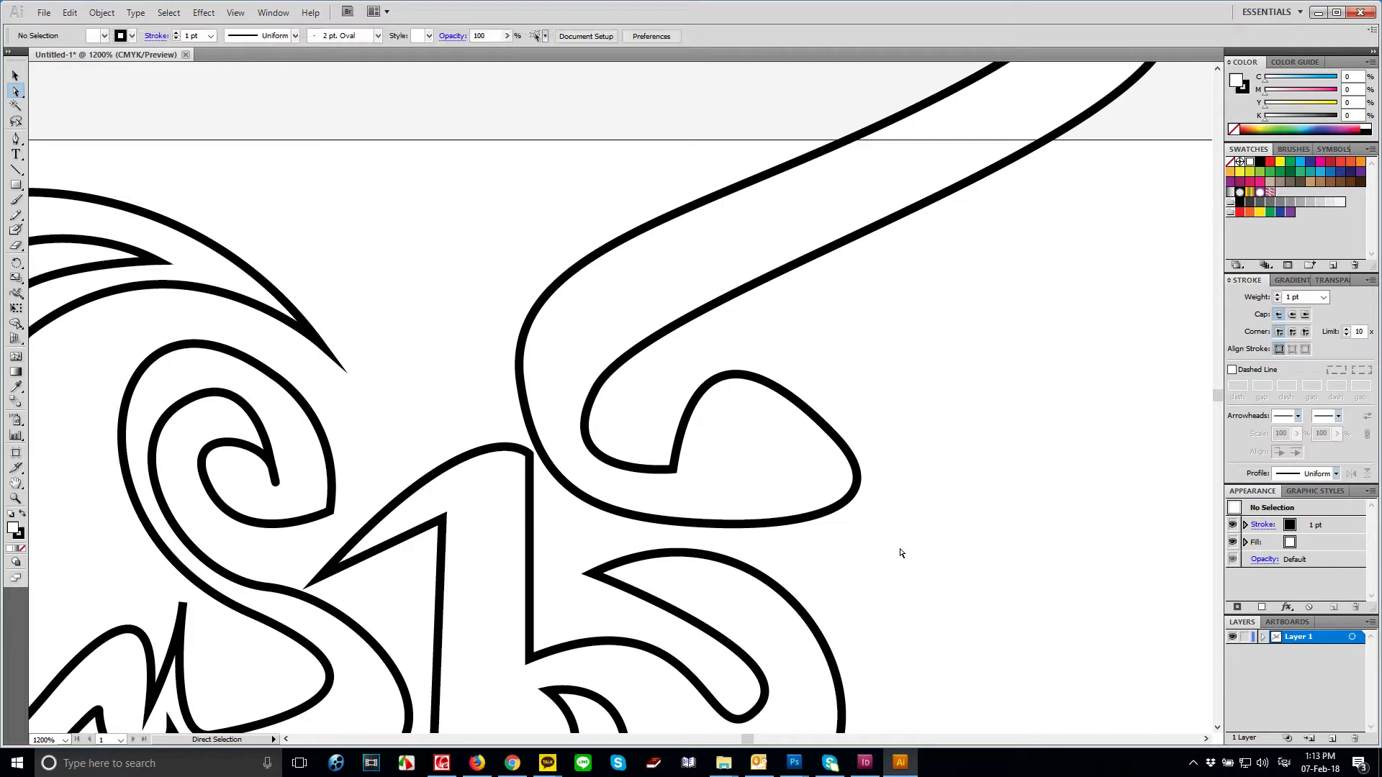
click(674, 471)
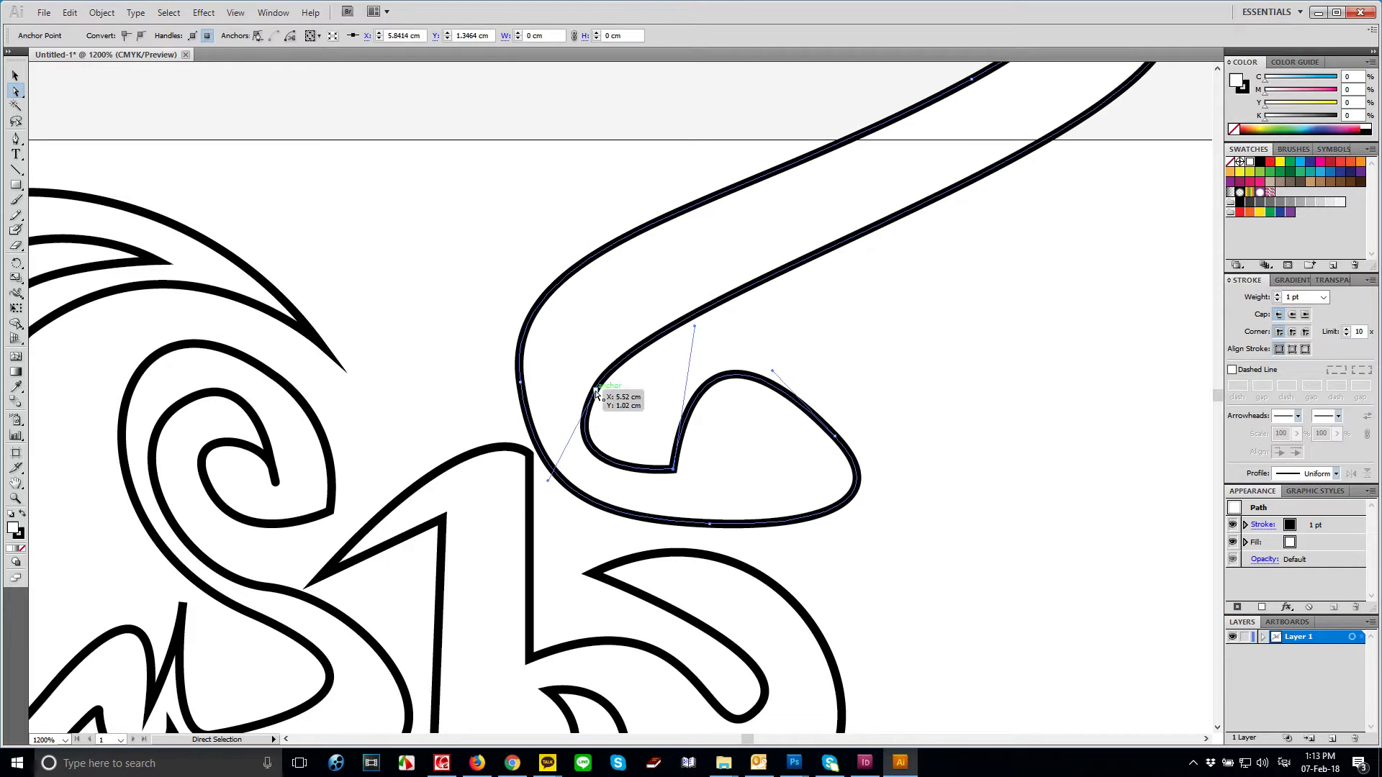
drag(601, 391, 603, 373)
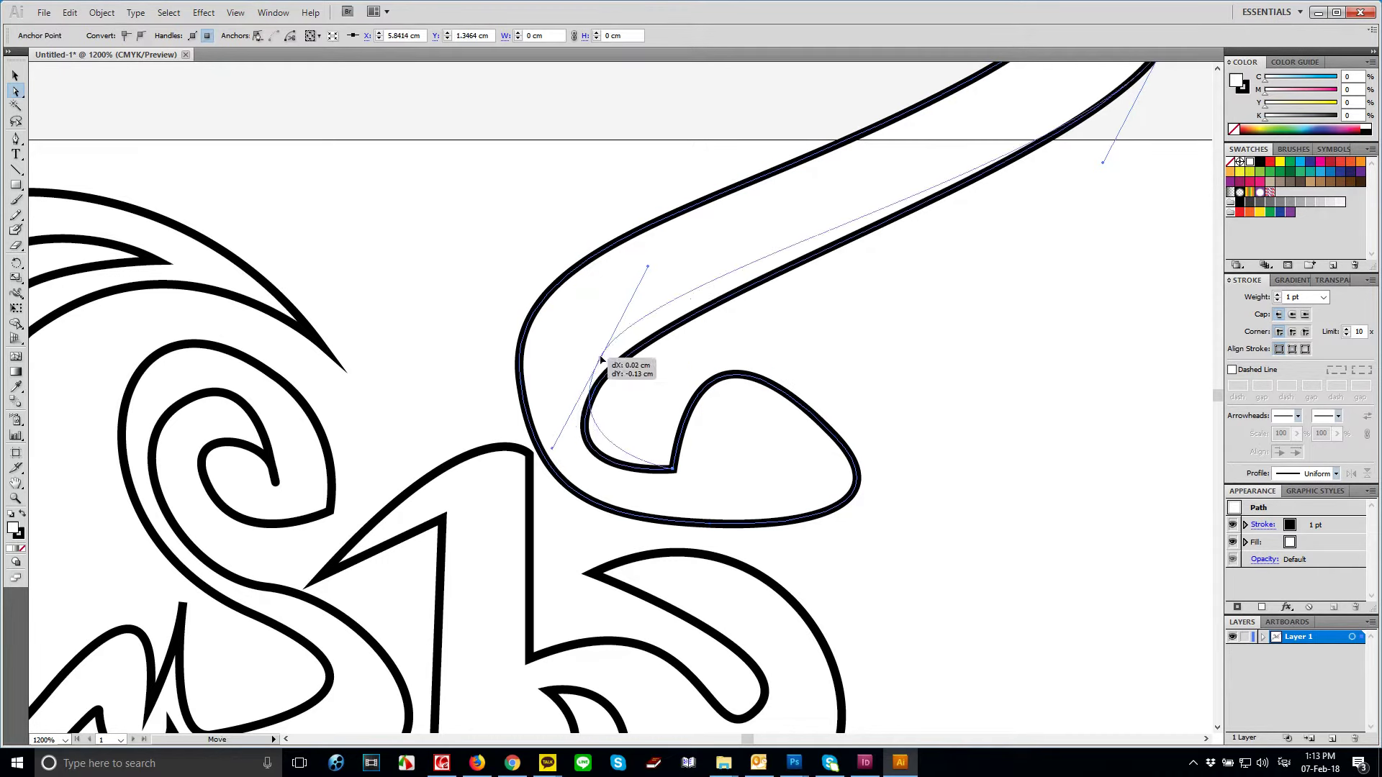
click(723, 477)
- Draw a small closed teardrop-shaped counter from two curved anchors inside the hook's loop
key(p)
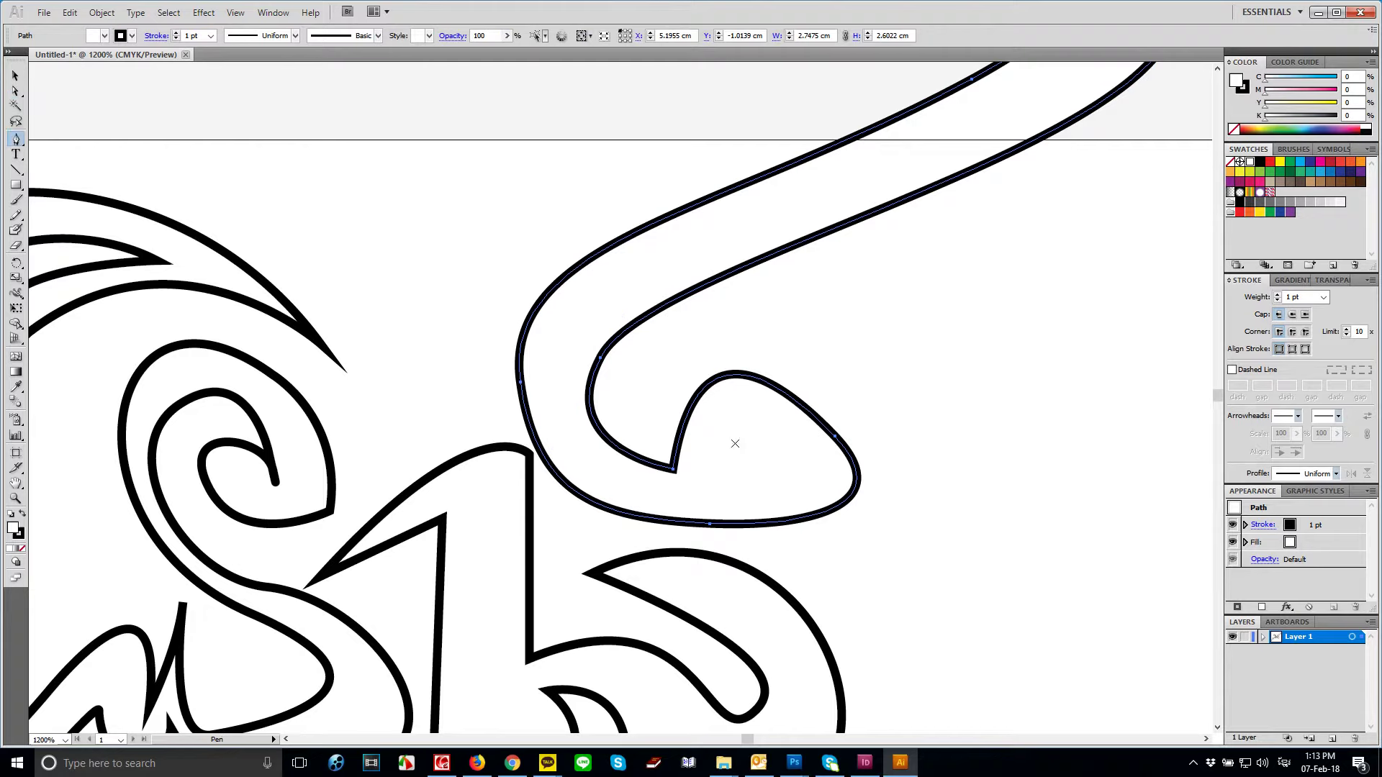
click(717, 470)
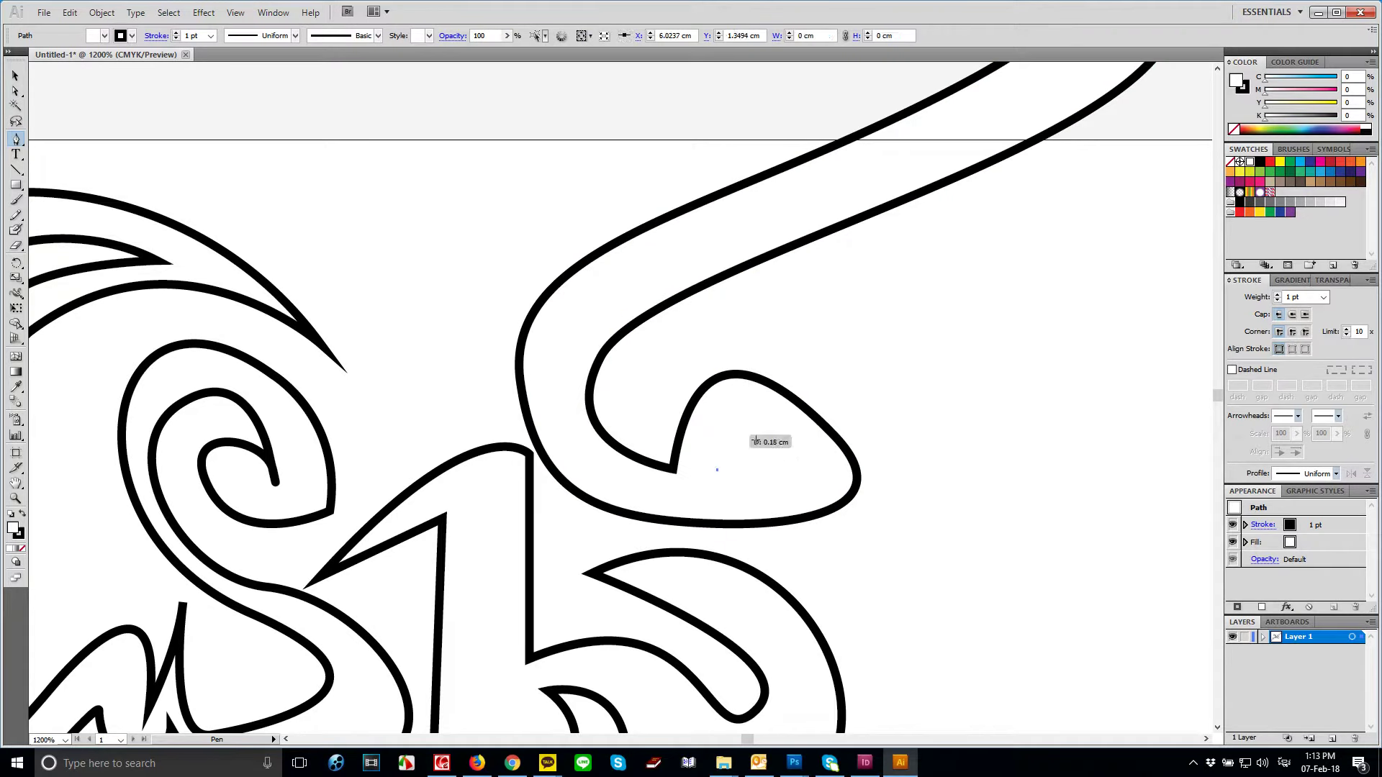
drag(779, 455, 827, 495)
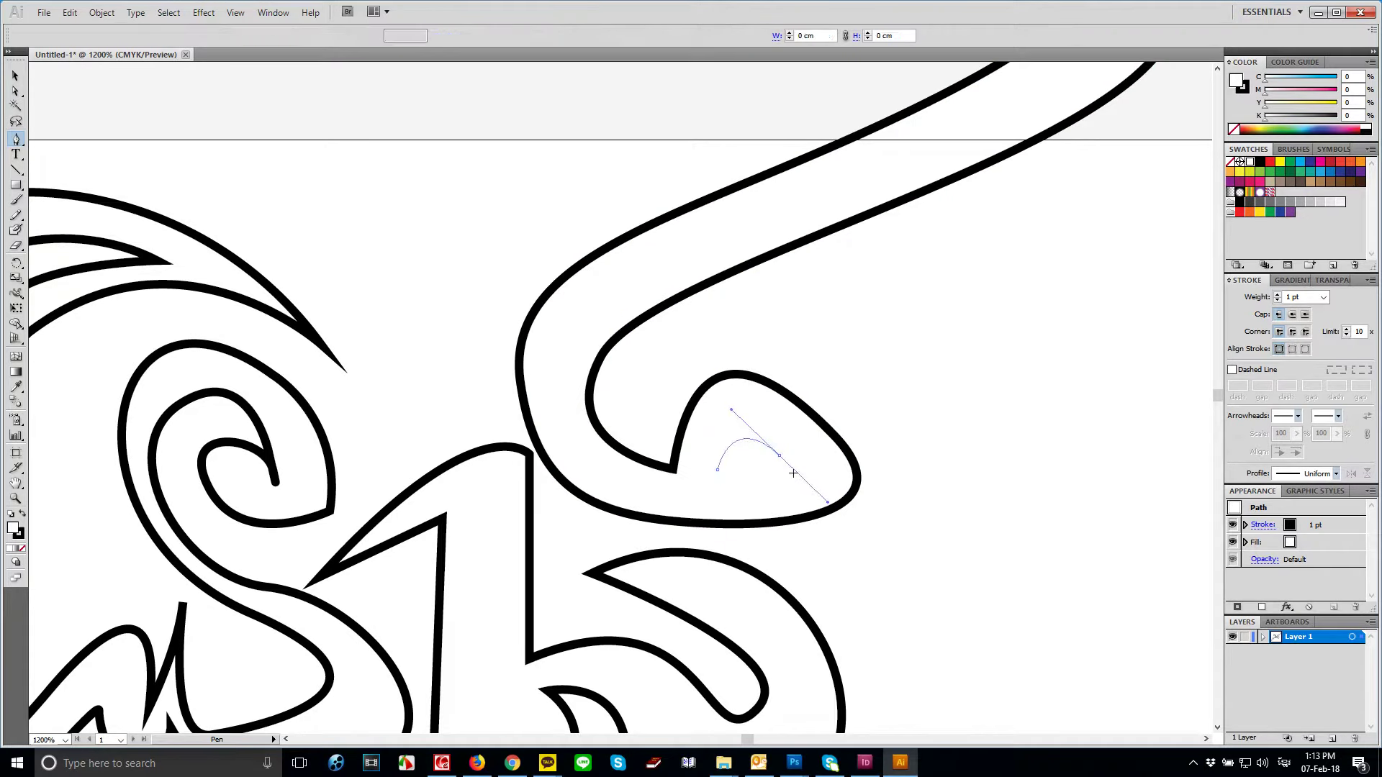
click(779, 454)
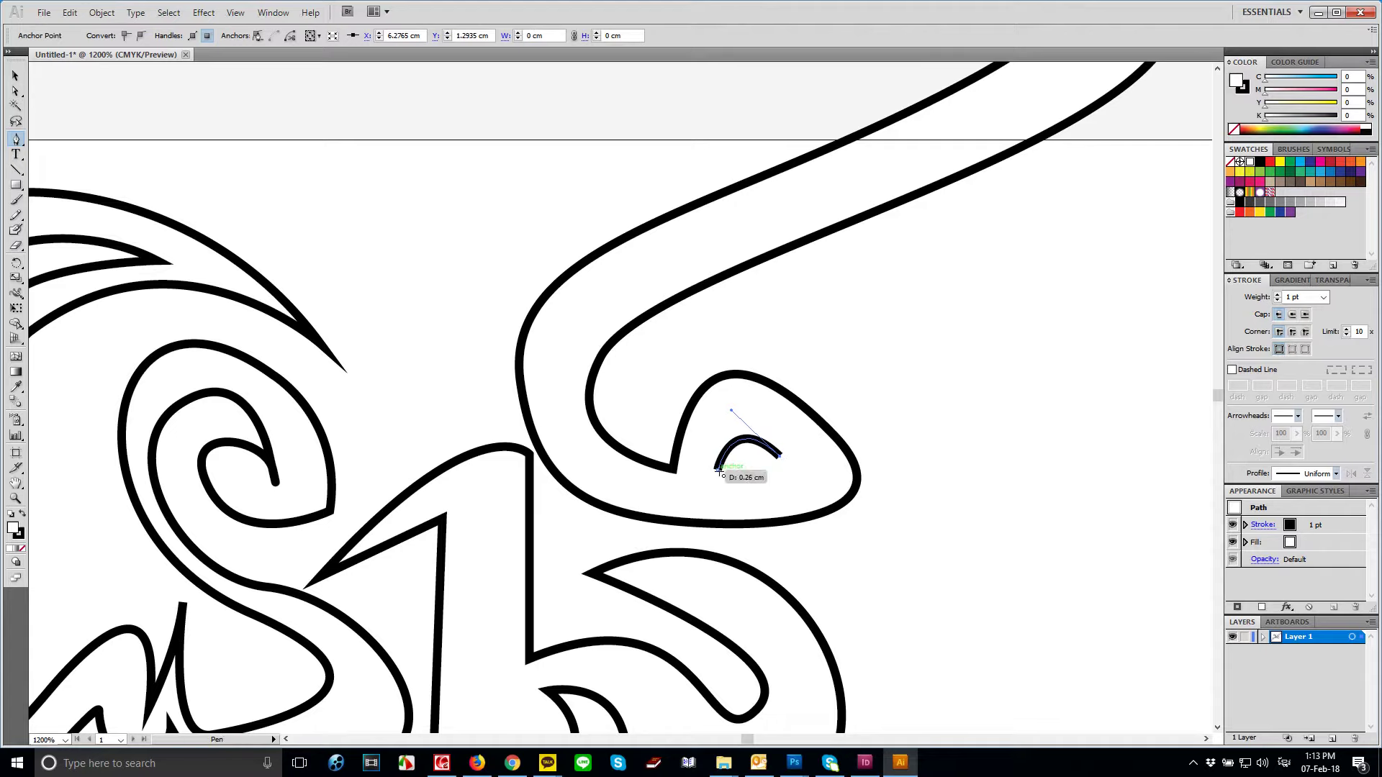
drag(718, 469, 656, 461)
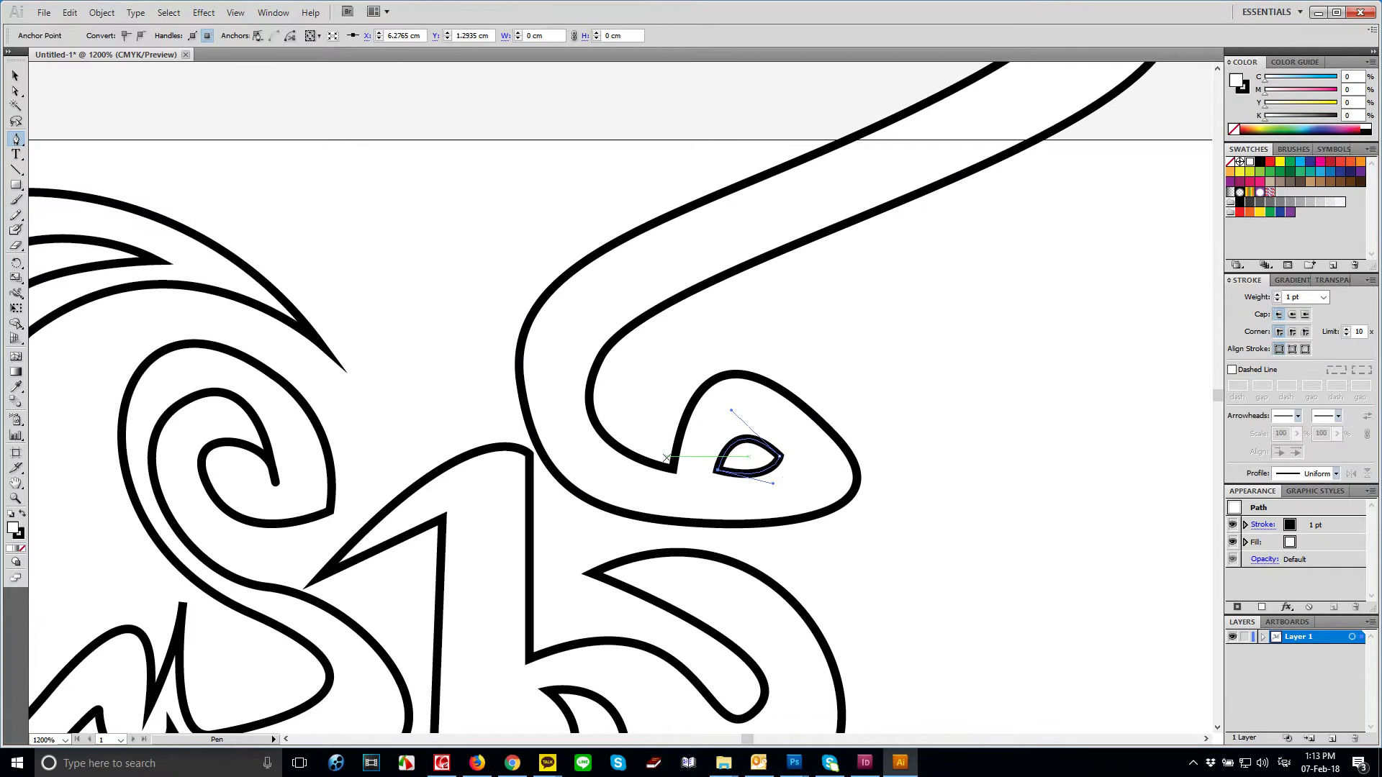
key(v)
click(993, 536)
- Select all the lettering and give it a CMYK Red fill and a red stroke
scroll(996, 536, down, 3)
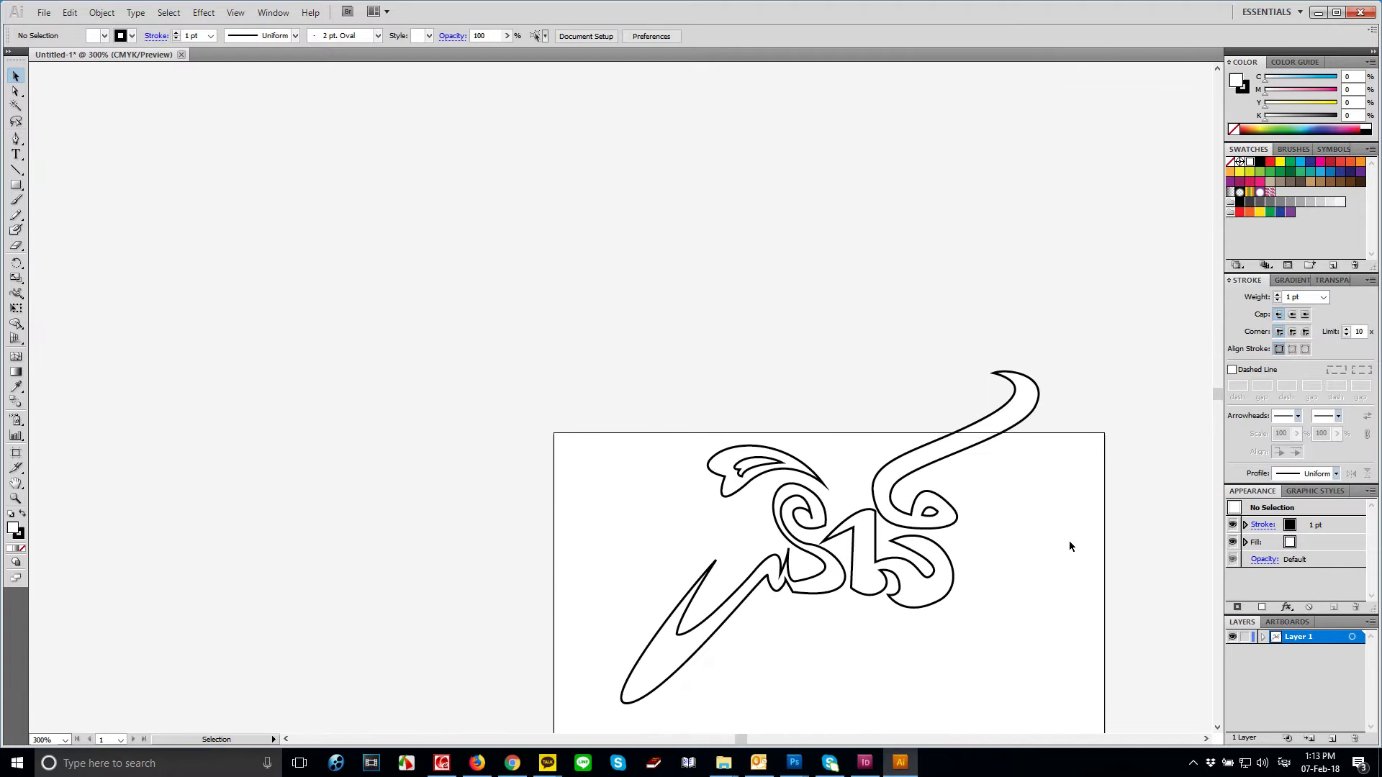
scroll(1057, 606, up, 1)
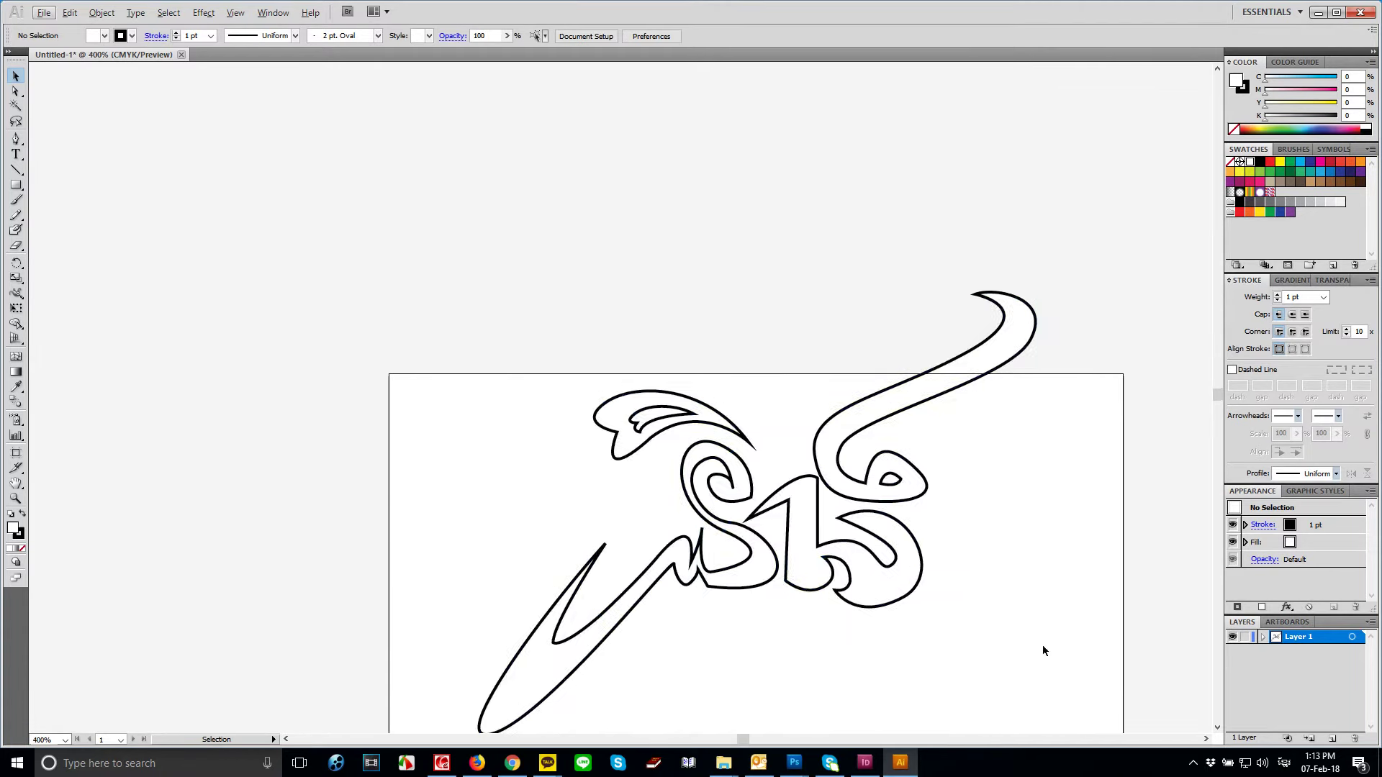
key(ctrl+a)
click(1276, 166)
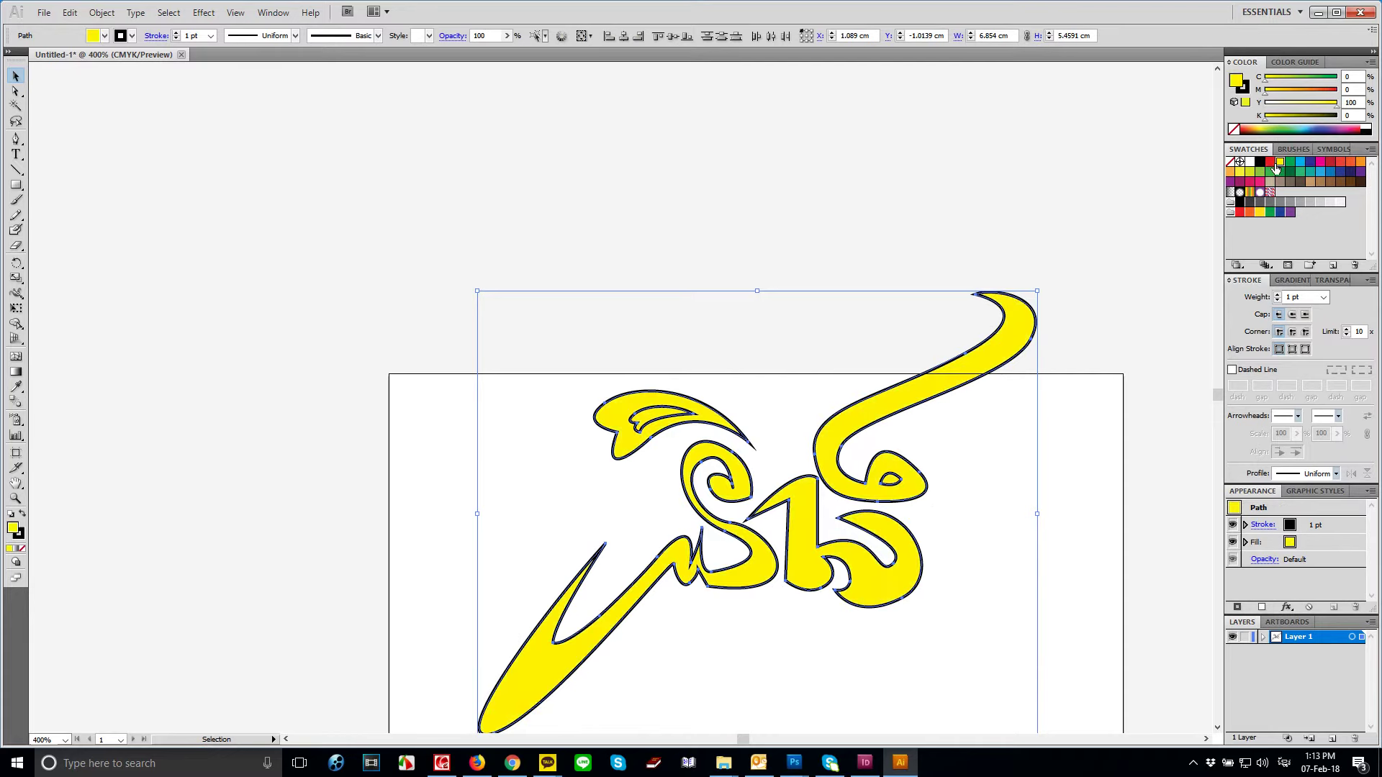
click(1269, 164)
key(x)
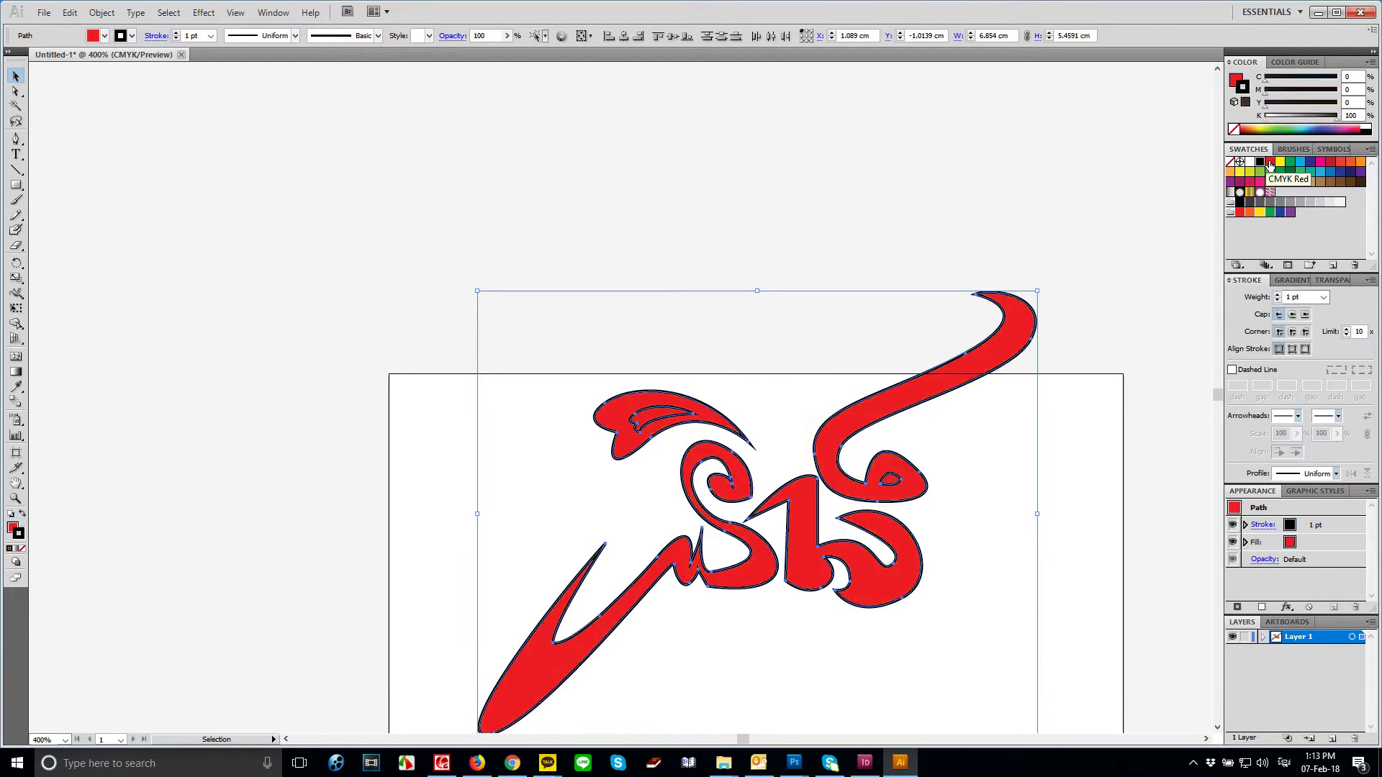
click(1269, 164)
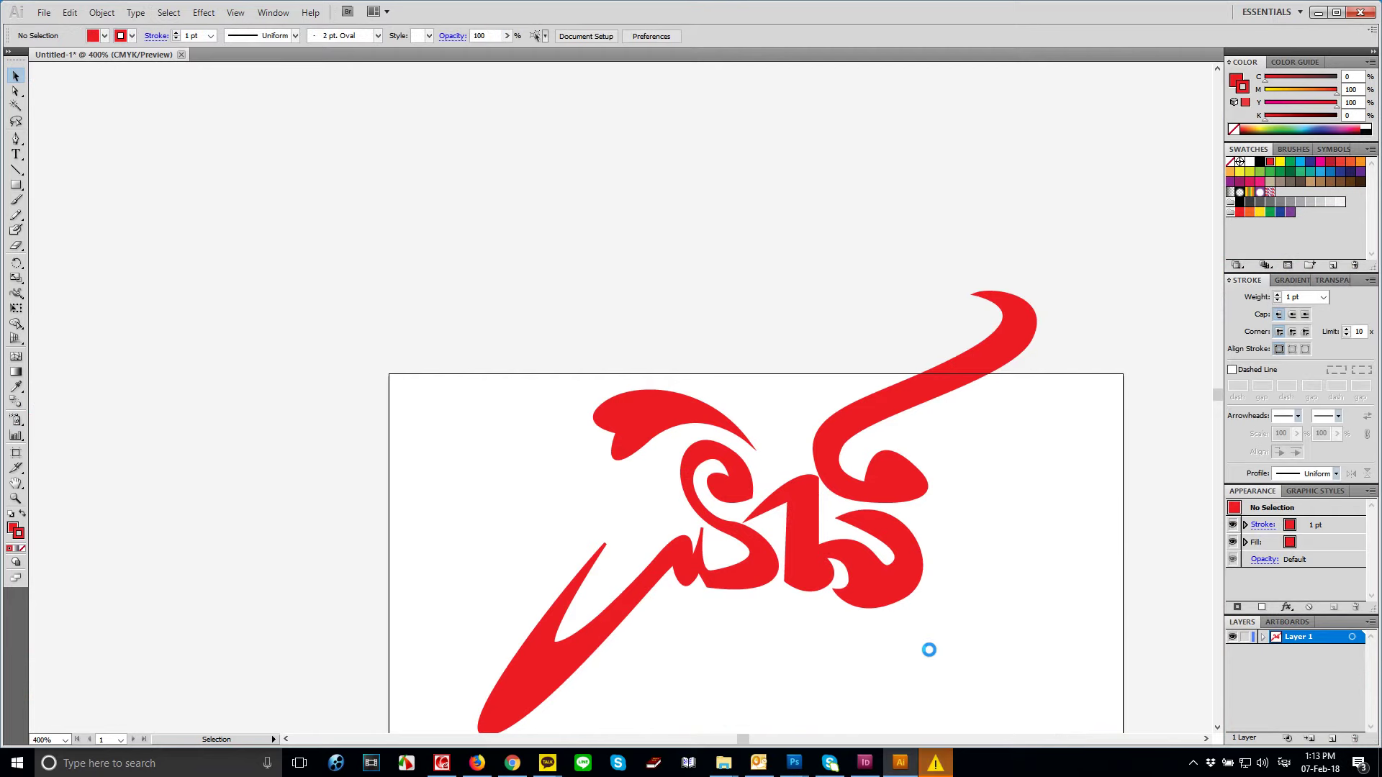
- Make the top leaf's inner counter white in both stroke and fill
click(651, 407)
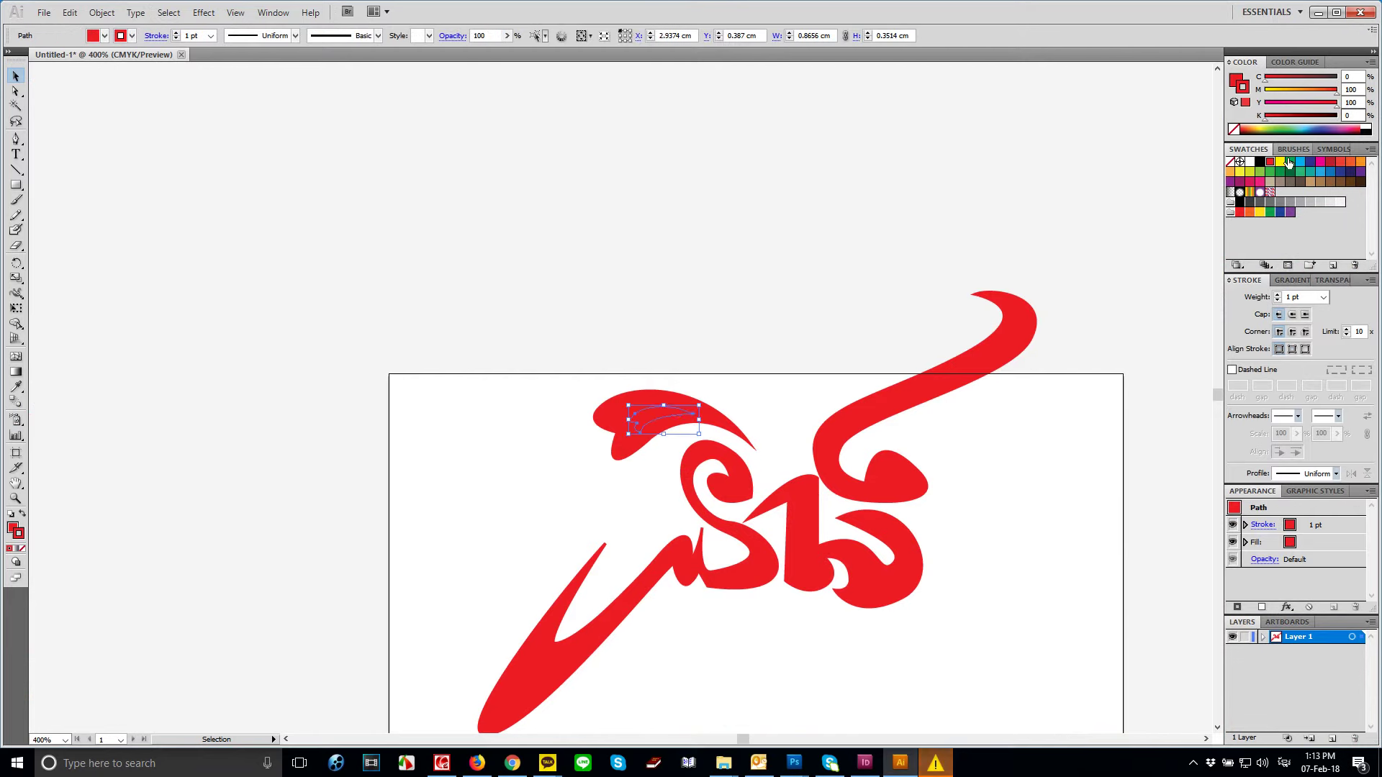
click(1250, 163)
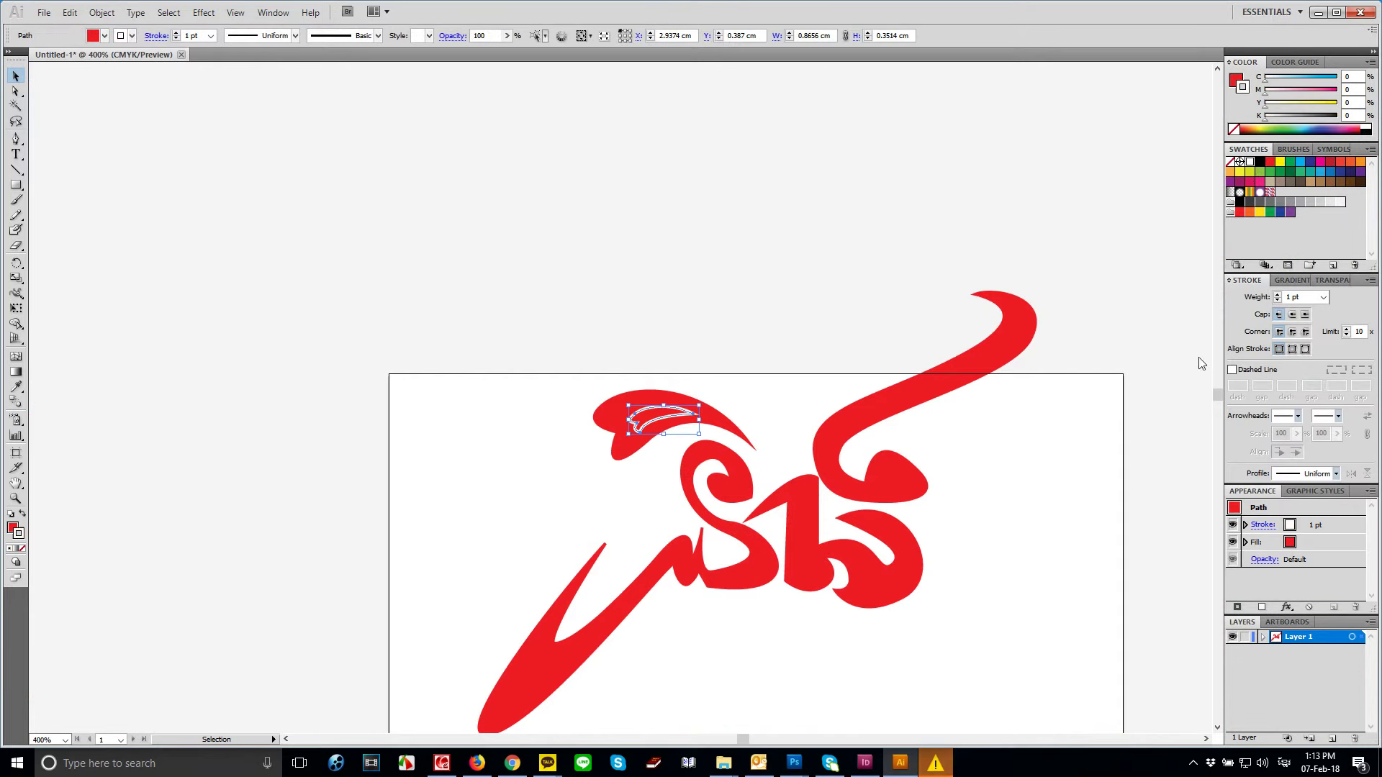
key(z)
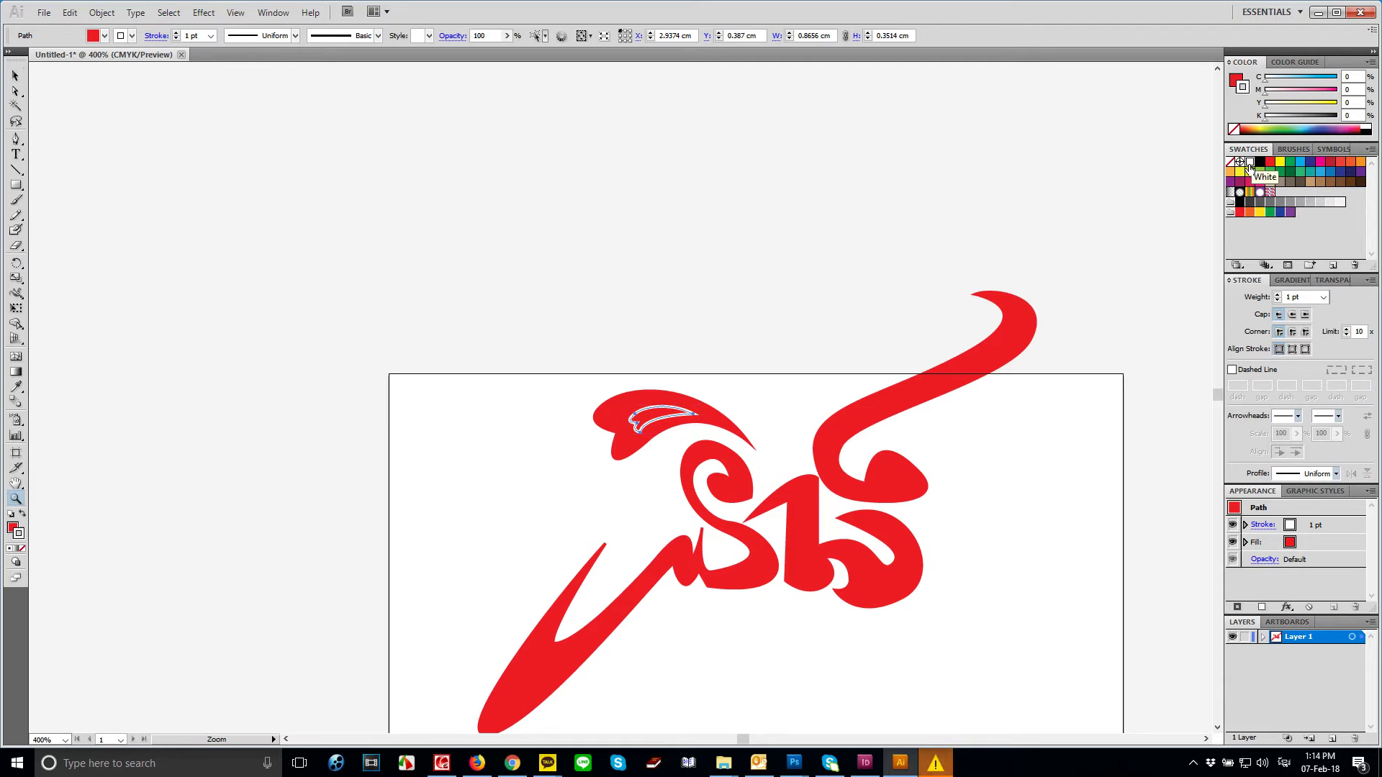
click(1250, 163)
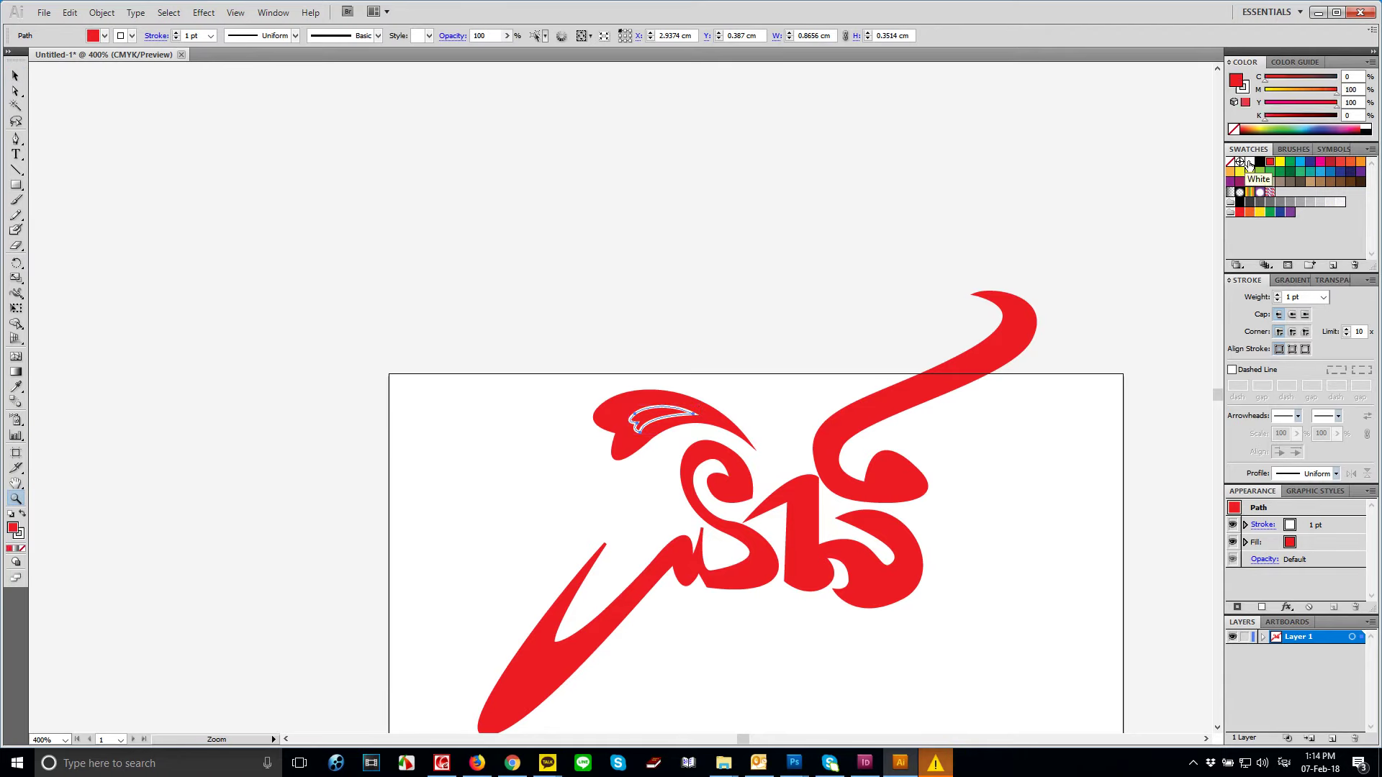
- Zoom into the hook's loop and fill its eye-shaped counter white
click(1099, 464)
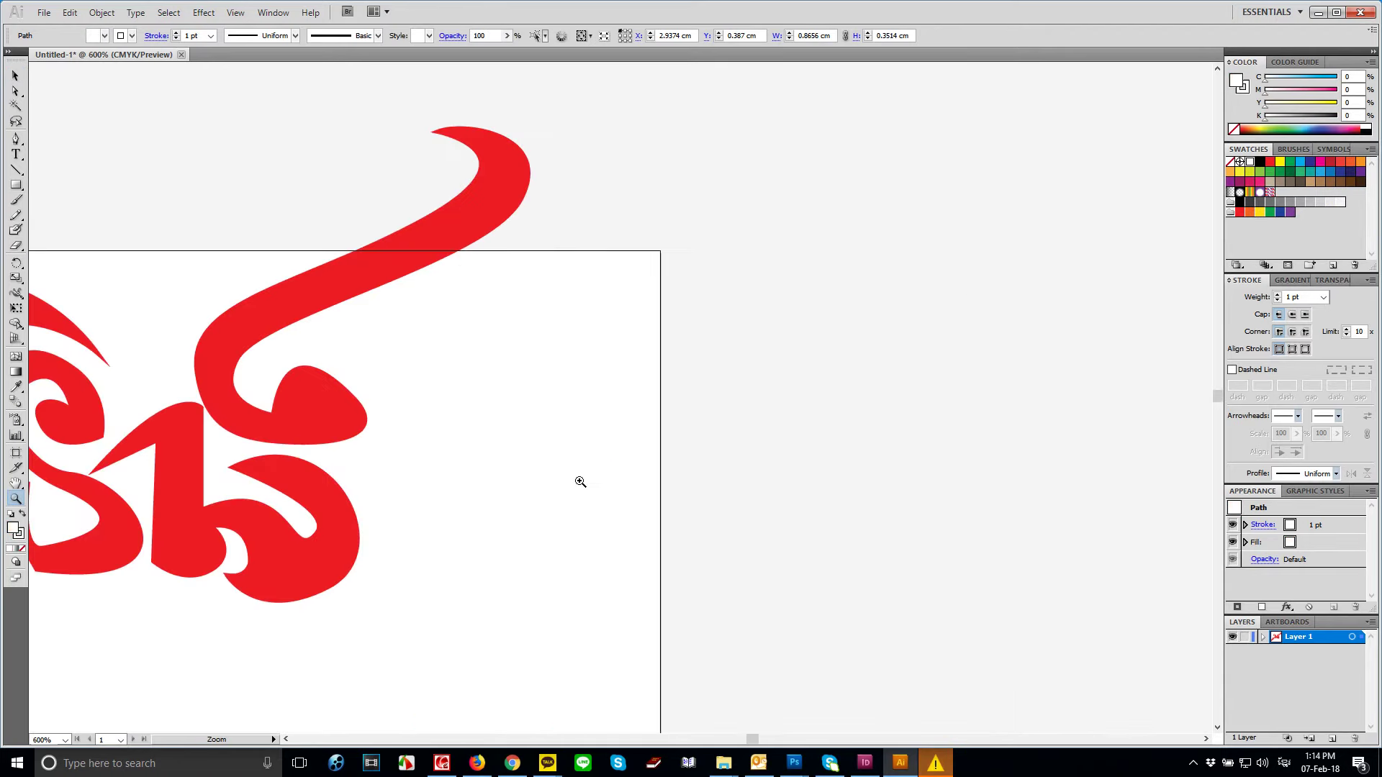
key(v)
key(ctrl+z)
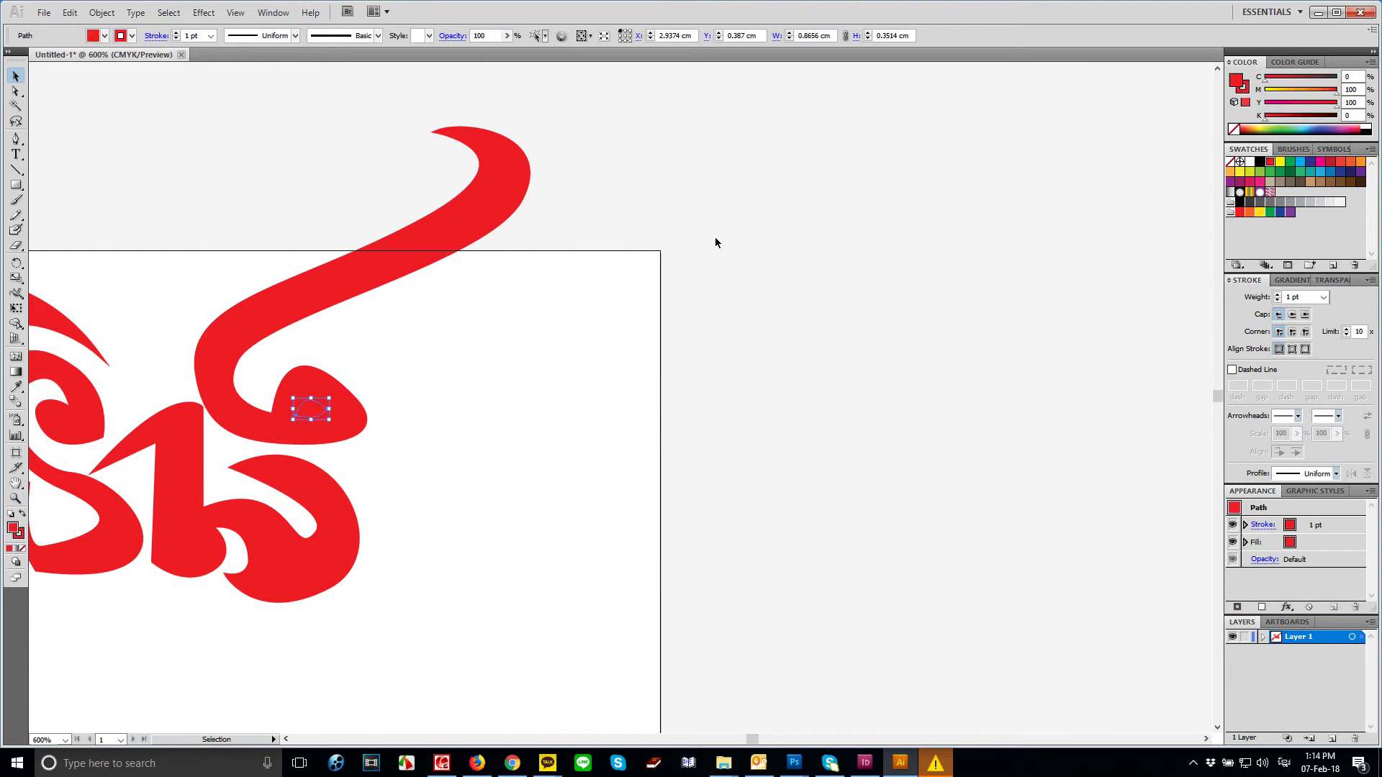
click(1249, 164)
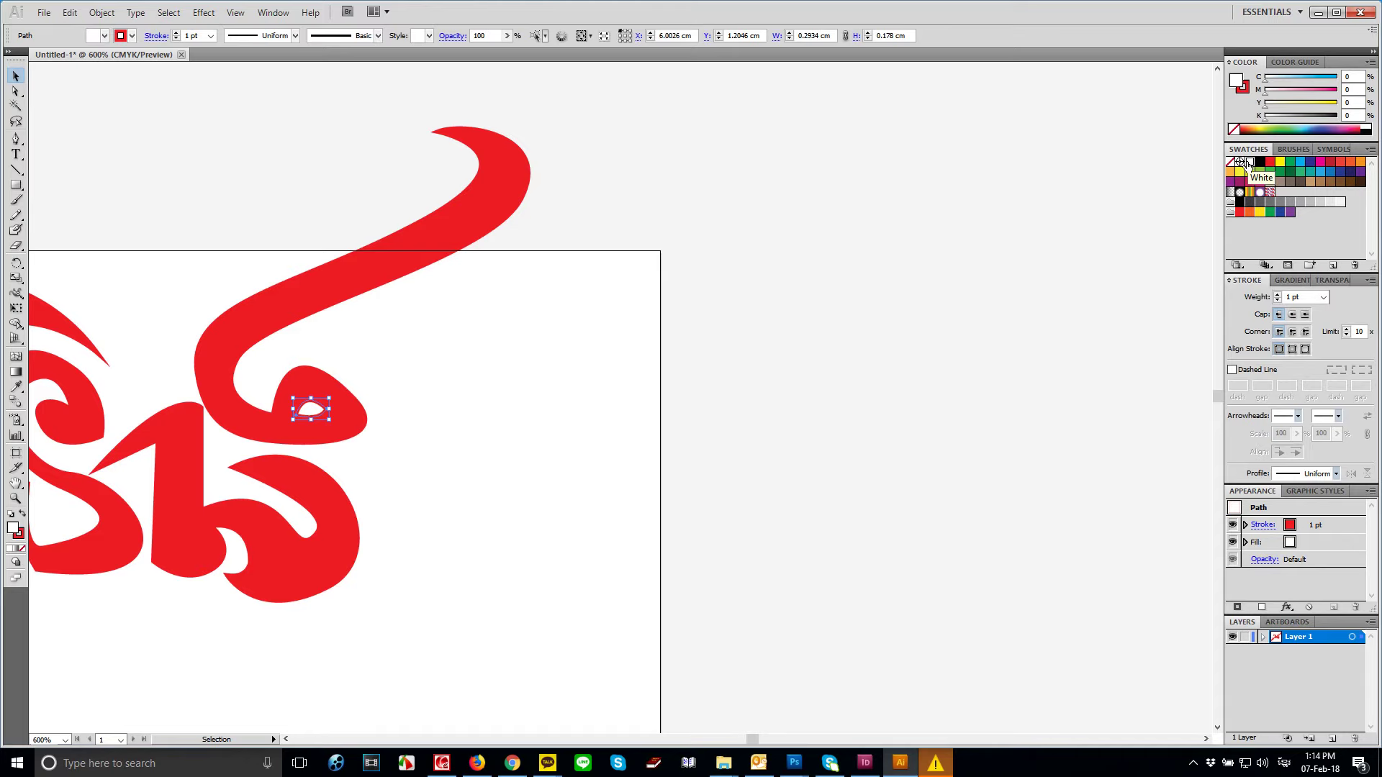
click(713, 367)
- Bring the full lettering back into view and marquee-select all of it
mouse_move(496, 403)
mouse_down()
mouse_move(712, 407)
mouse_move(872, 385)
mouse_up()
scroll(871, 385, down, 1)
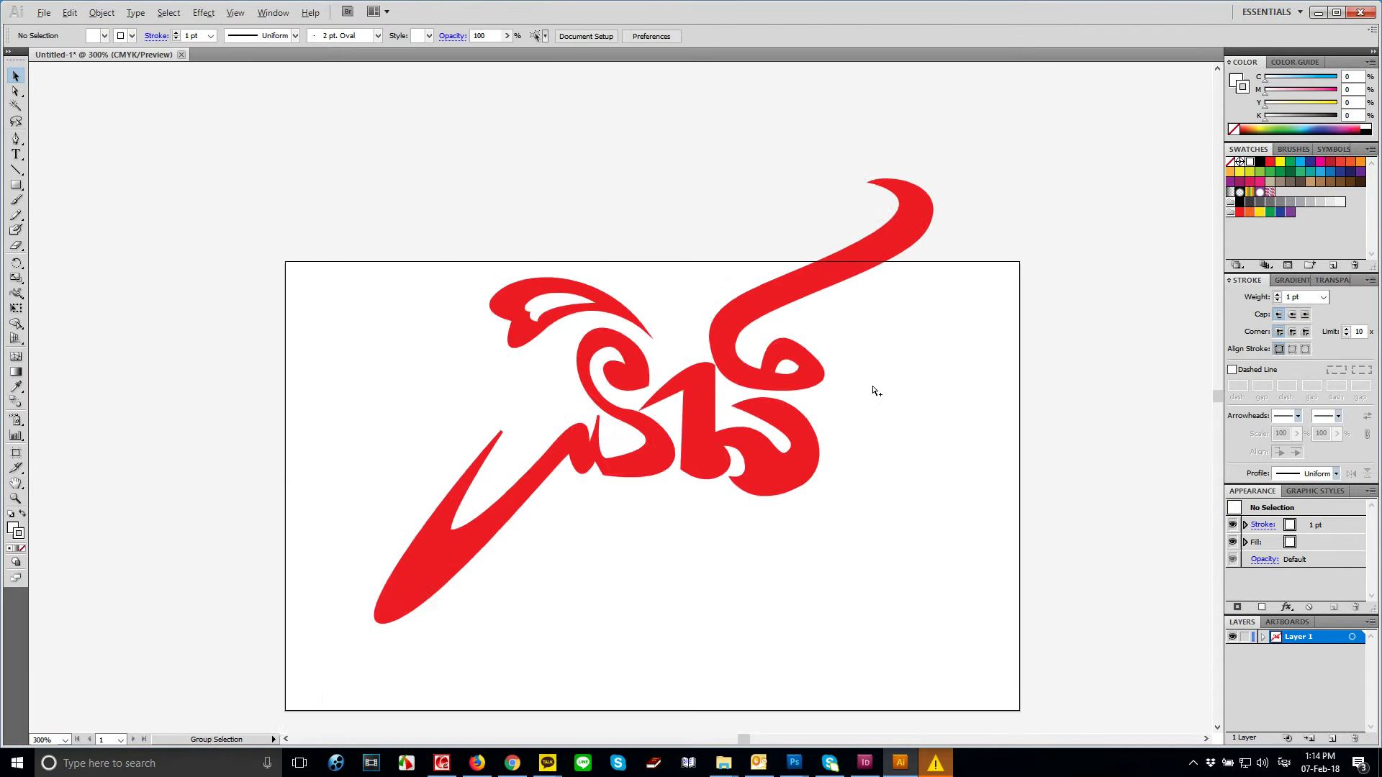
scroll(871, 384, down, 1)
drag(933, 516, 434, 190)
key(a)
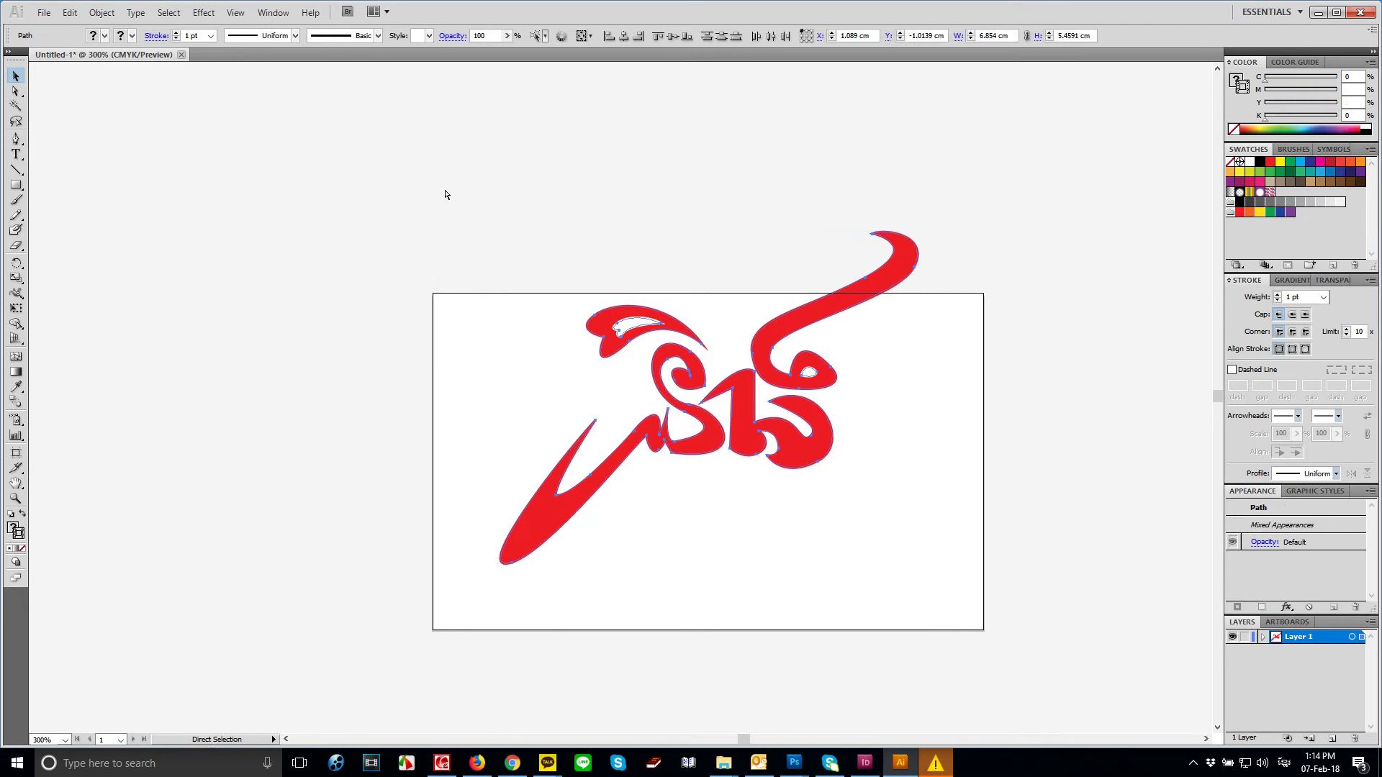
key(v)
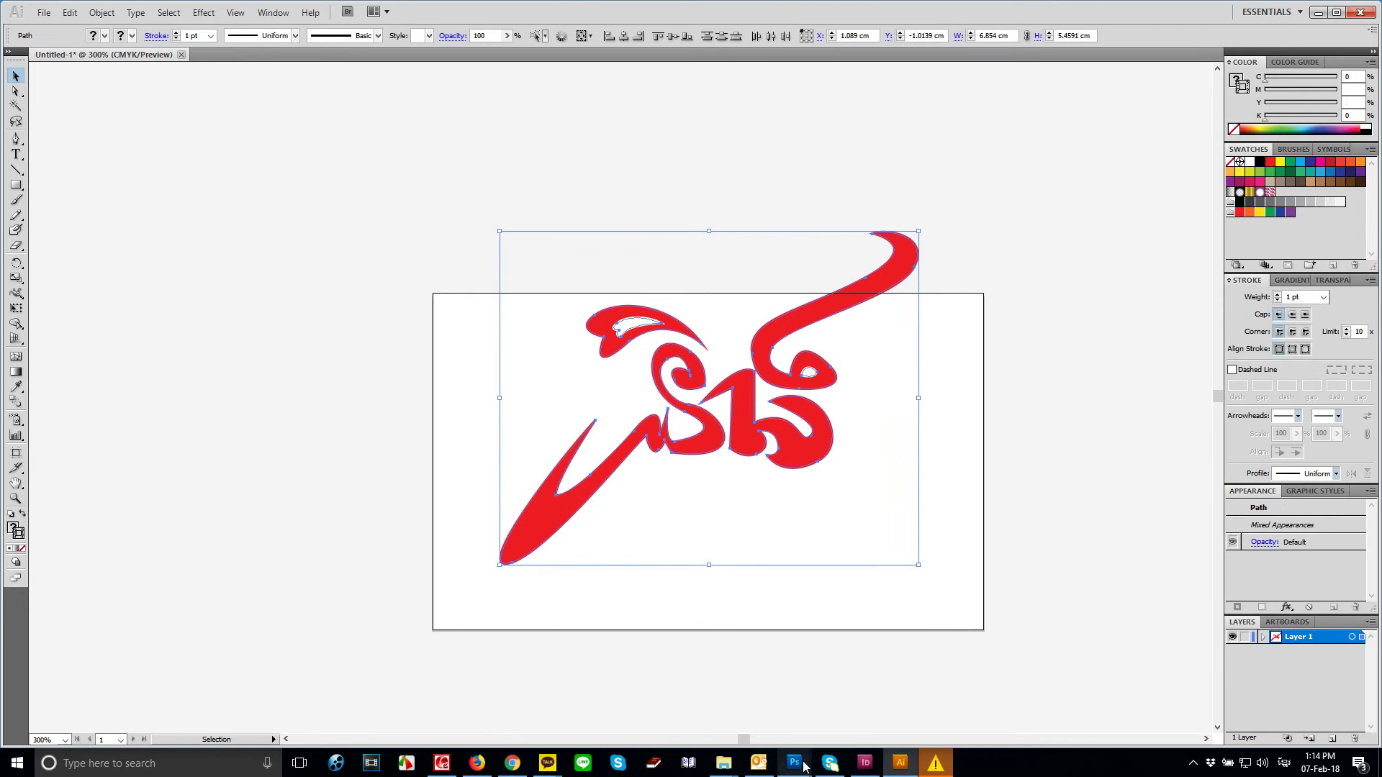